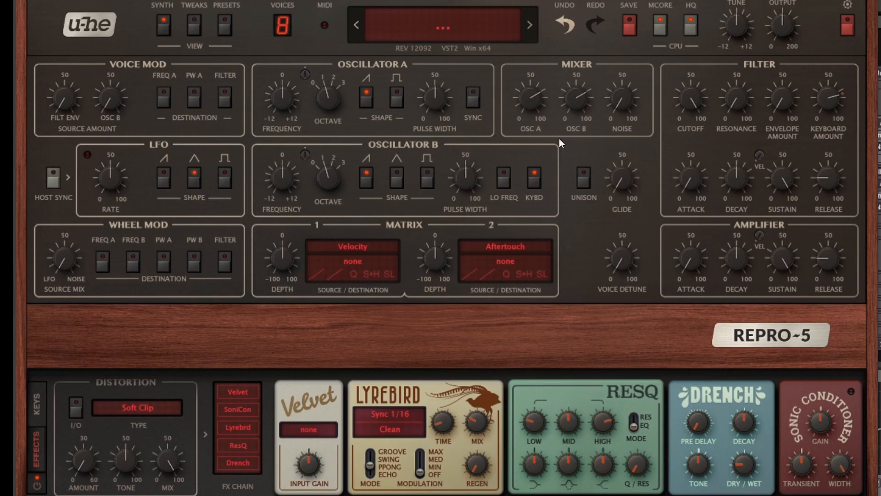
Step: Look at the Tweaks circuit-board view and return to the Synth view
{"action": "left_click", "coordinate": [199, 25]}
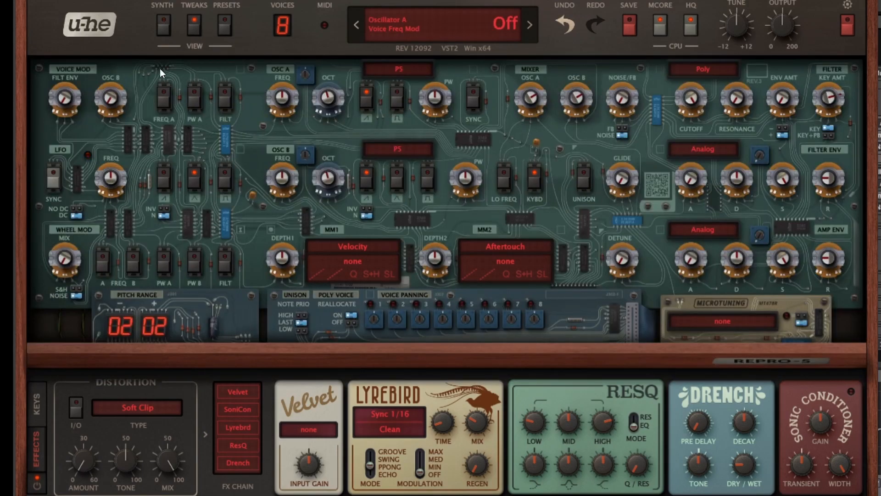
{"action": "left_click", "coordinate": [160, 22]}
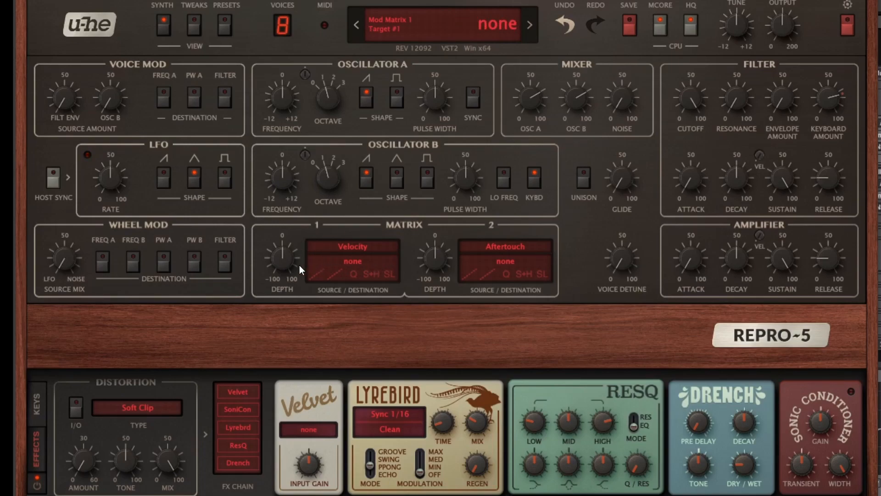
Step: Review the modulation sources available for matrix slot 1
{"action": "left_click", "coordinate": [357, 246]}
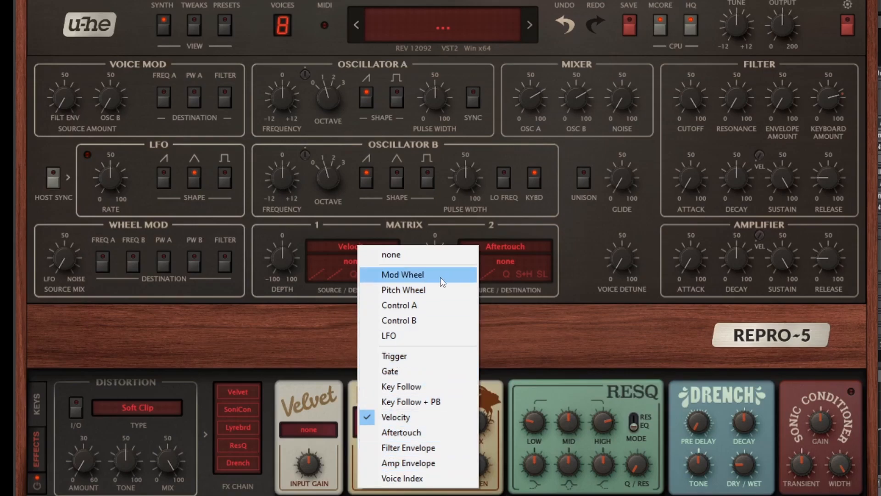
{"action": "left_click", "coordinate": [337, 277]}
{"action": "left_click", "coordinate": [346, 249]}
{"action": "left_click", "coordinate": [345, 249]}
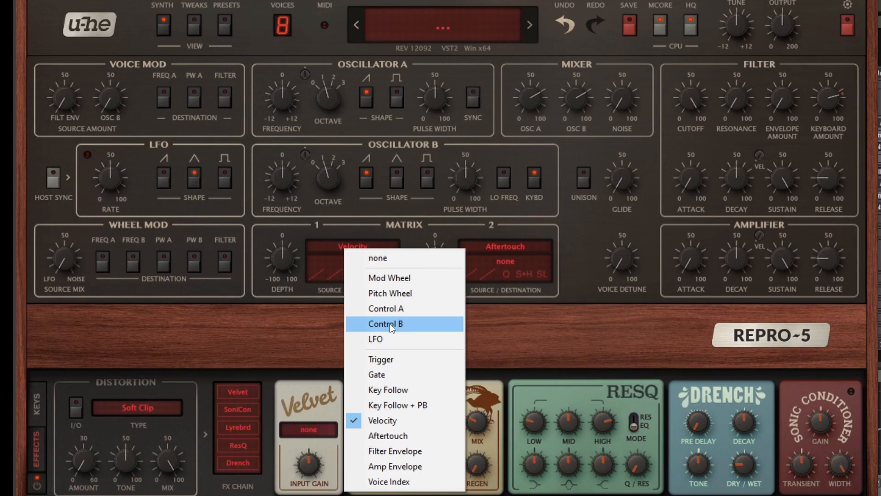
Step: Check the default MIDI assignments of Control A and Control B in the preferences and close them
{"action": "left_click", "coordinate": [848, 29]}
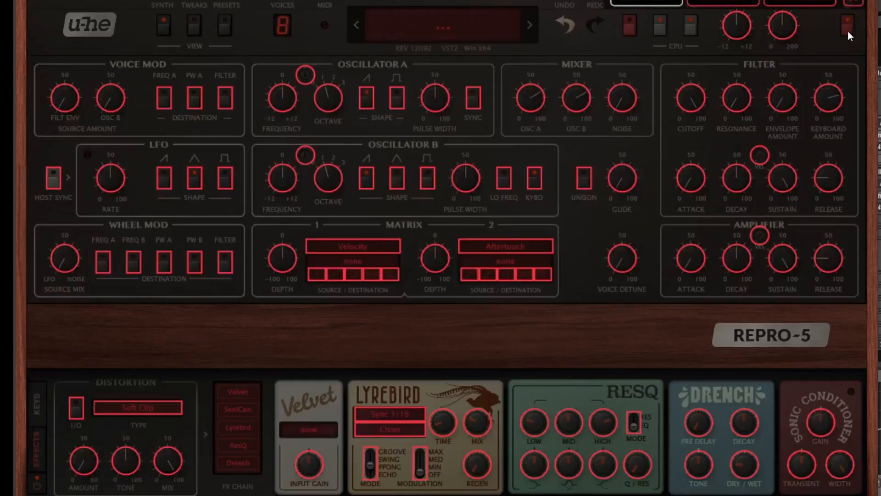
{"action": "left_click", "coordinate": [798, 4]}
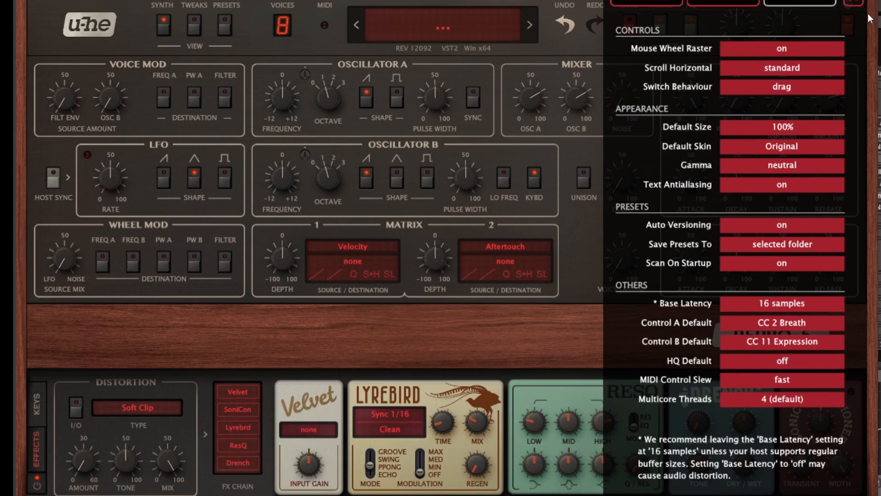
{"action": "left_click", "coordinate": [854, 2]}
Step: Examine the source options of both matrix slots and the curve options of matrix slot 1
{"action": "left_click", "coordinate": [384, 243]}
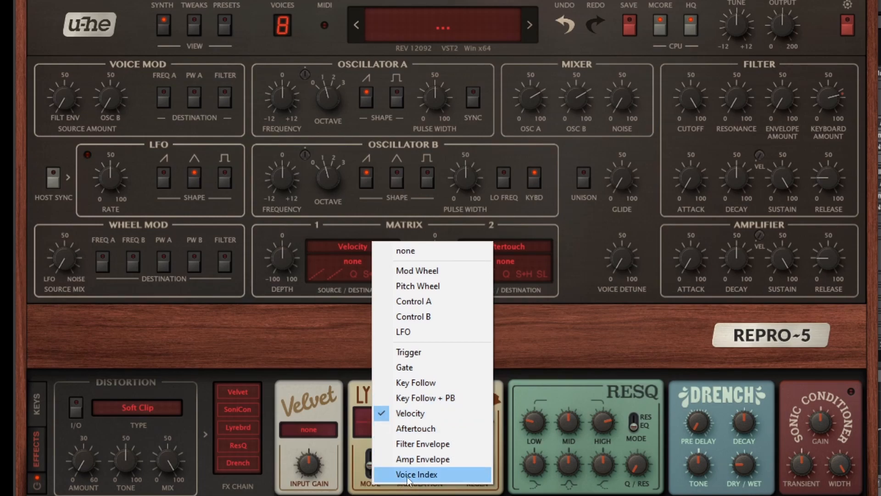
{"action": "left_click", "coordinate": [513, 248]}
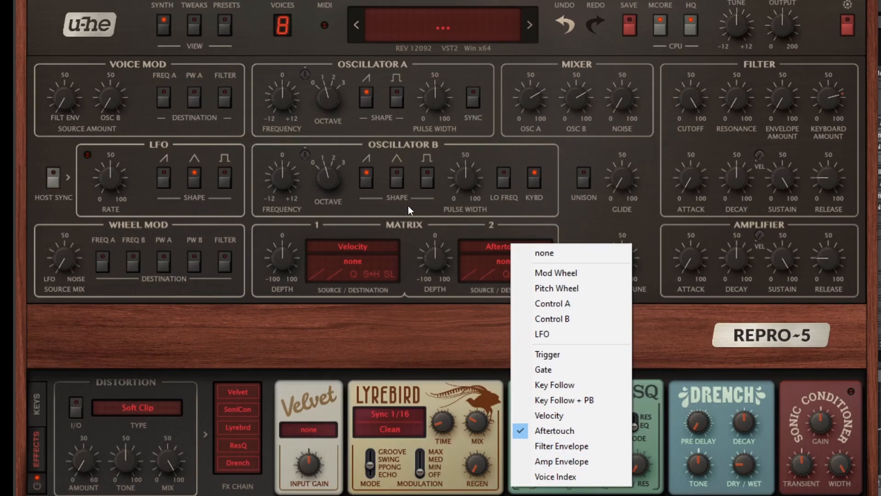
{"action": "left_click", "coordinate": [352, 274]}
{"action": "left_click", "coordinate": [319, 278]}
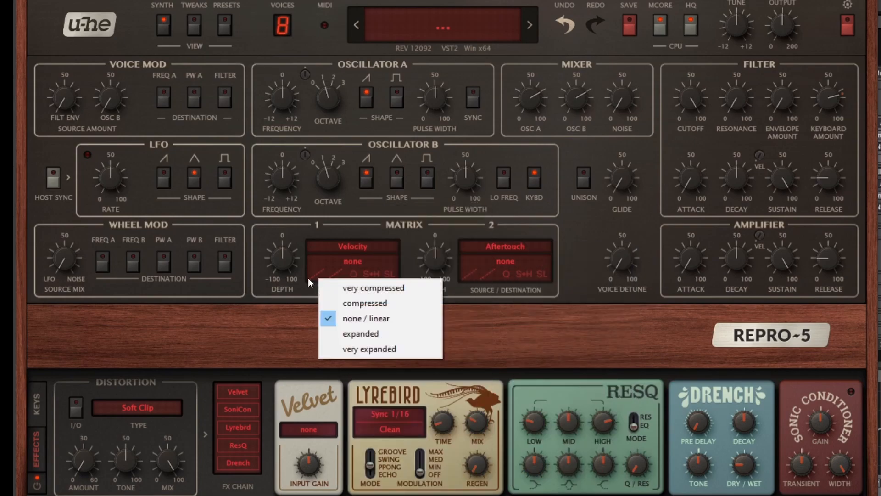
{"action": "left_click", "coordinate": [296, 301]}
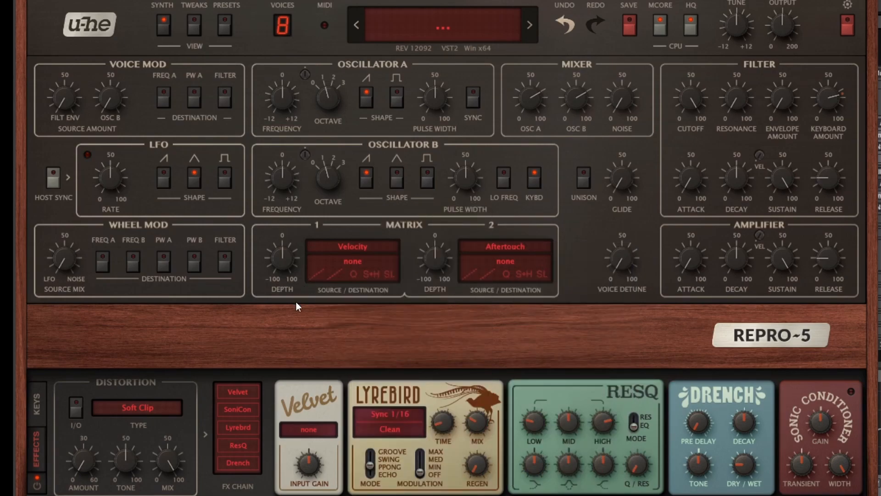
{"action": "left_click", "coordinate": [317, 275]}
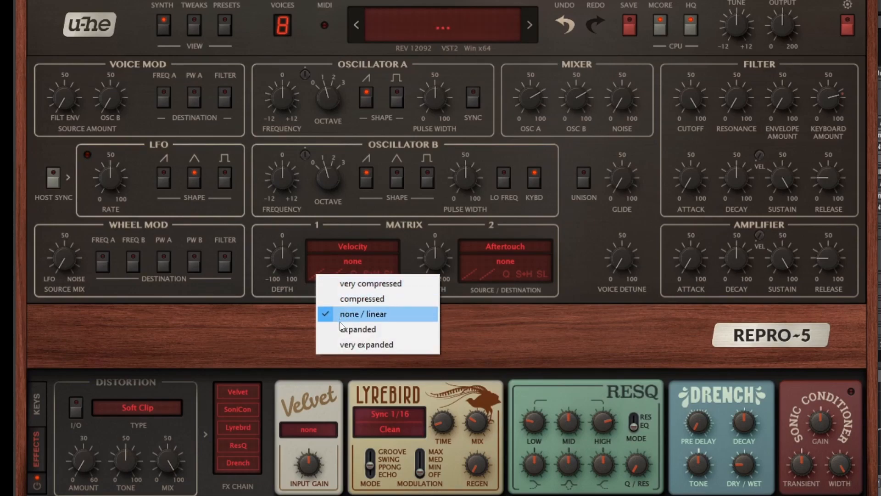
Step: Set matrix slot 1's source to LFO and assign Oscillator A's frequency as its destination
{"action": "left_click", "coordinate": [347, 250]}
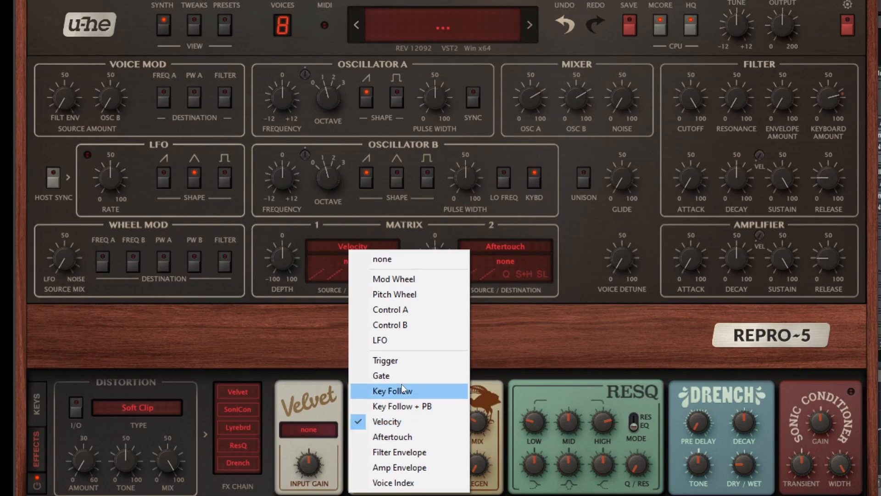
{"action": "left_click", "coordinate": [382, 340]}
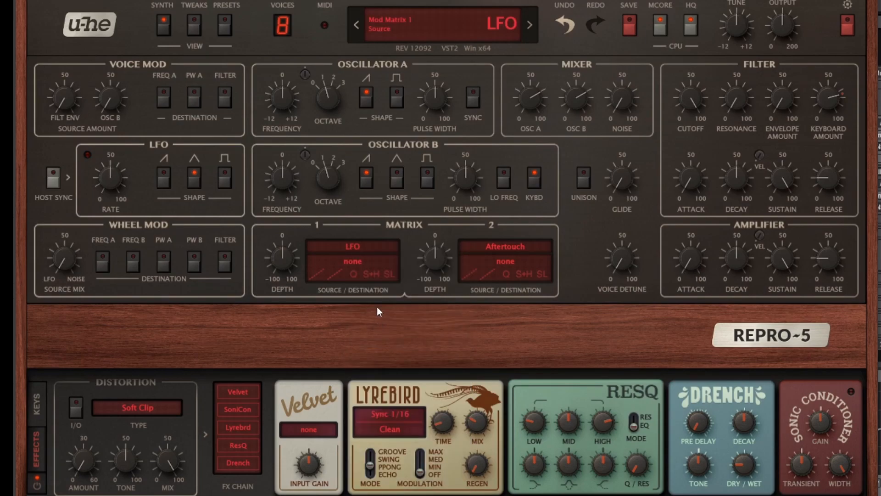
{"action": "left_click", "coordinate": [359, 245]}
{"action": "left_click", "coordinate": [354, 236]}
{"action": "left_click_drag", "start_coordinate": [353, 260], "coordinate": [285, 97]}
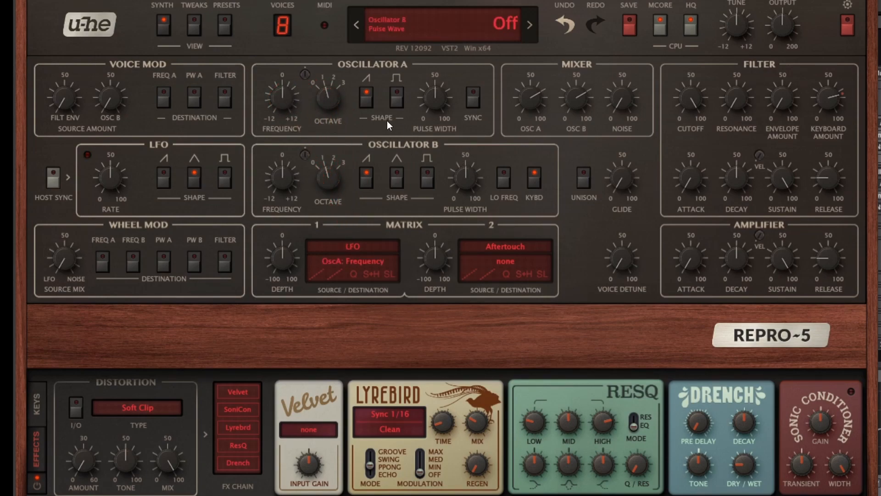
Step: Turn the mixer's Osc B level all the way down and set matrix slot 1's depth to 58
{"action": "left_click", "coordinate": [194, 167]}
{"action": "left_click_drag", "start_coordinate": [281, 255], "coordinate": [285, 206]}
{"action": "left_click_drag", "start_coordinate": [576, 98], "coordinate": [592, 373]}
{"action": "left_click_drag", "start_coordinate": [296, 258], "coordinate": [298, 252]}
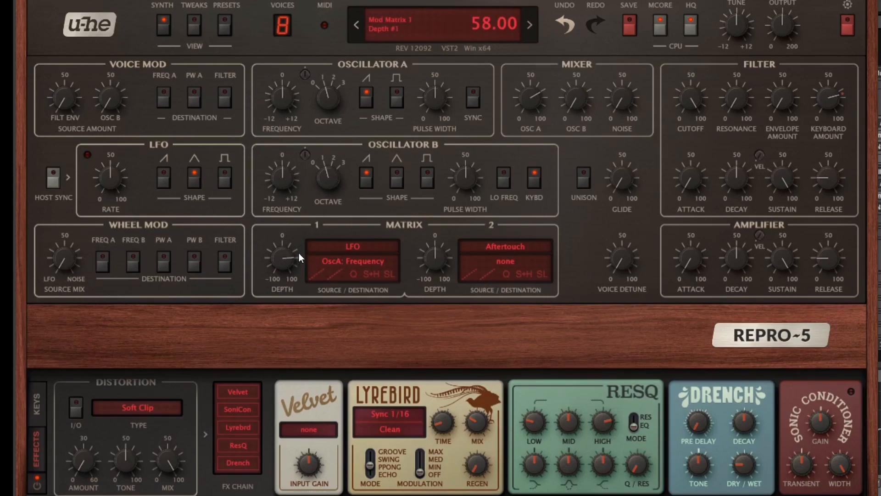
Step: Inspect the curve options for the LFO-to-frequency modulation without changing the curve
{"action": "left_click", "coordinate": [314, 272]}
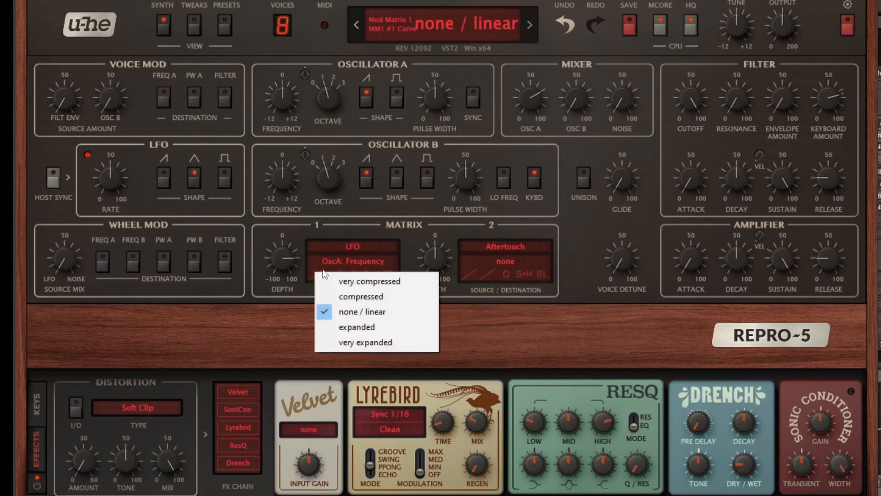
{"action": "left_click", "coordinate": [273, 305]}
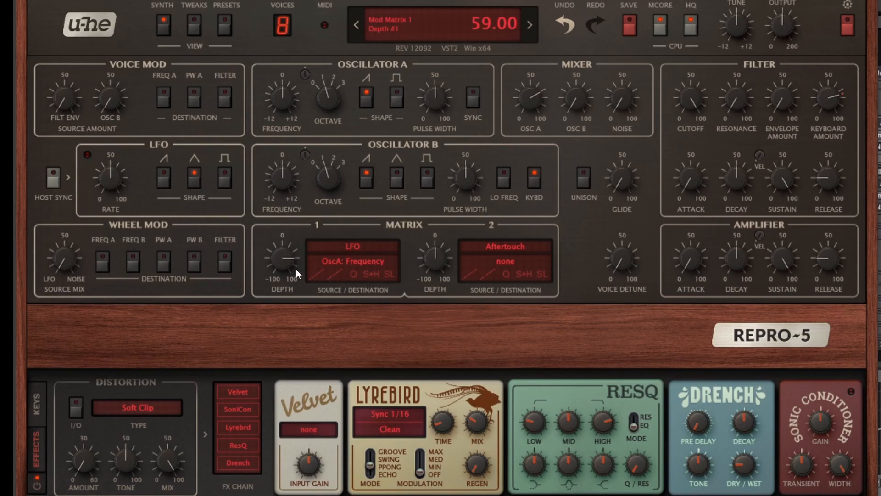
{"action": "left_click", "coordinate": [310, 271]}
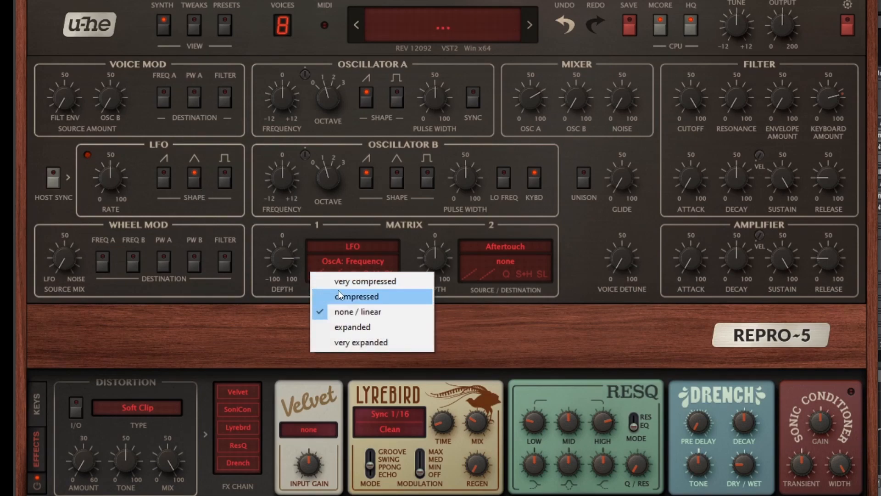
{"action": "left_click", "coordinate": [302, 329]}
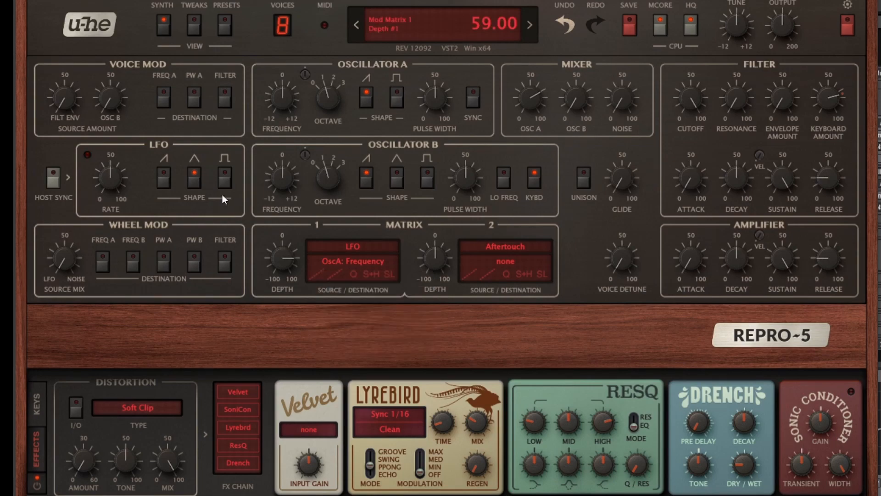
Step: Try the very compressed curve on matrix slot 1 and set it back to none / linear
{"action": "left_click", "coordinate": [319, 274]}
{"action": "left_click", "coordinate": [345, 283]}
{"action": "left_click", "coordinate": [318, 274]}
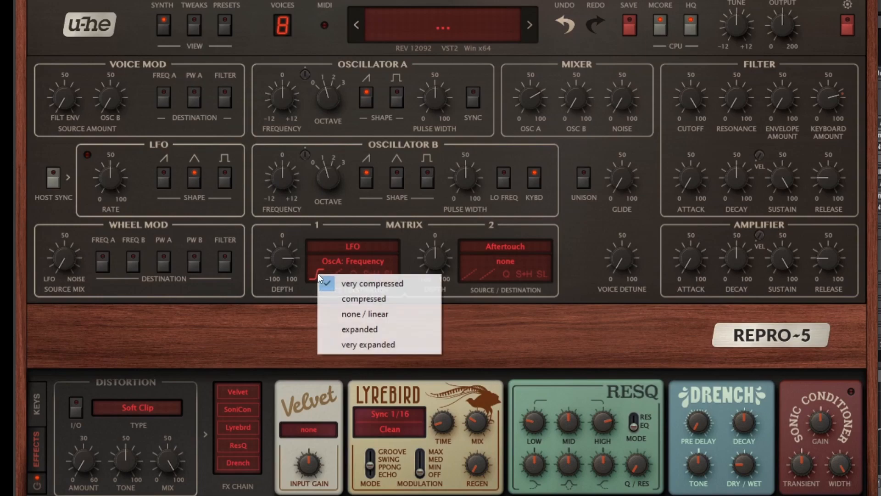
{"action": "left_click", "coordinate": [329, 314]}
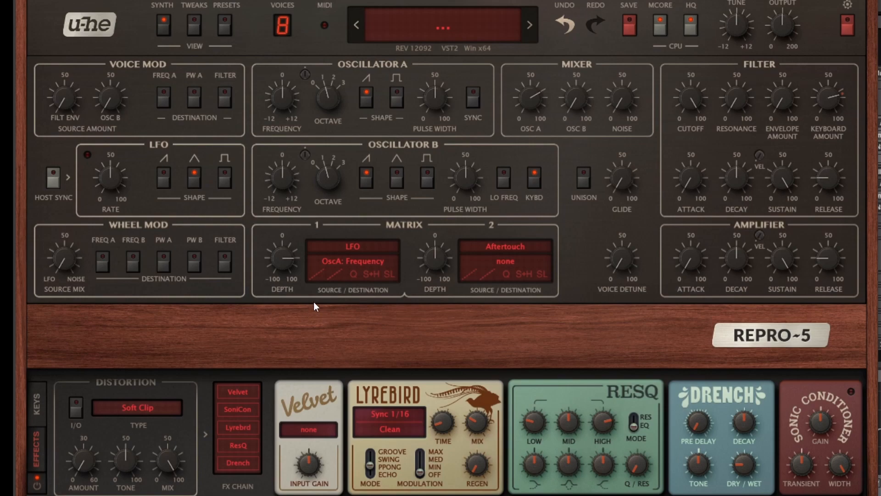
Step: Apply the very compressed curve to matrix slot 1 and raise its depth to 79
{"action": "left_click", "coordinate": [315, 271]}
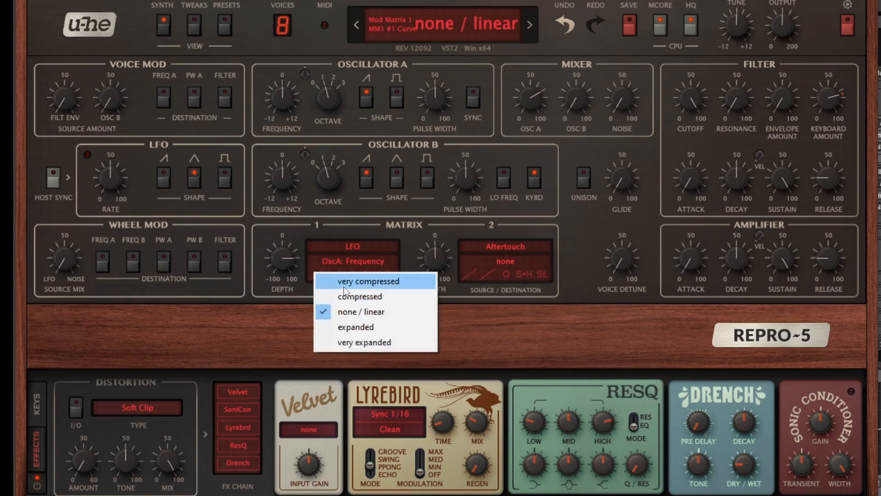
{"action": "left_click", "coordinate": [345, 288]}
{"action": "mouse_move", "coordinate": [289, 267]}
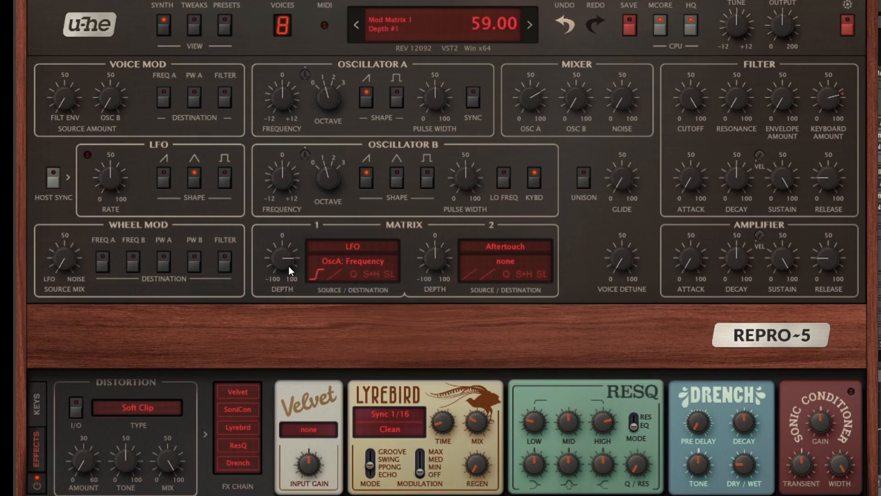
{"action": "left_click_drag", "start_coordinate": [288, 266], "coordinate": [288, 245]}
Step: Compare the none / linear curve with the very compressed curve on matrix slot 1
{"action": "left_click", "coordinate": [315, 277]}
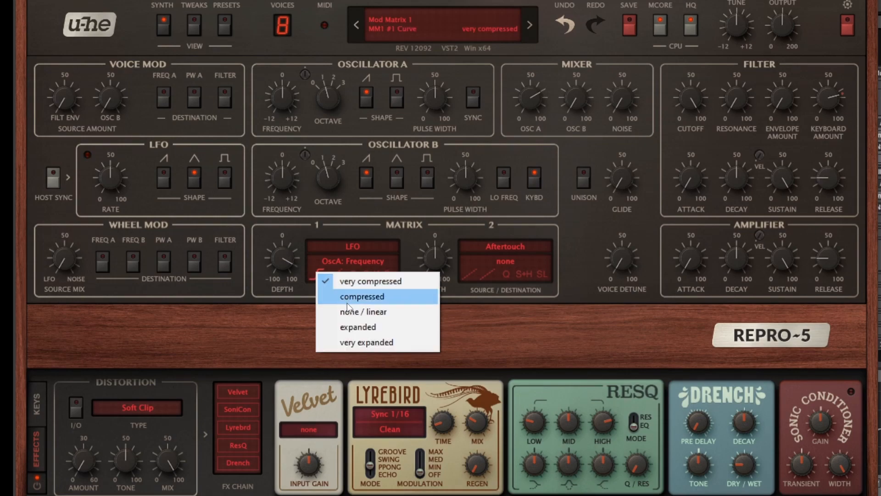
{"action": "left_click", "coordinate": [345, 314]}
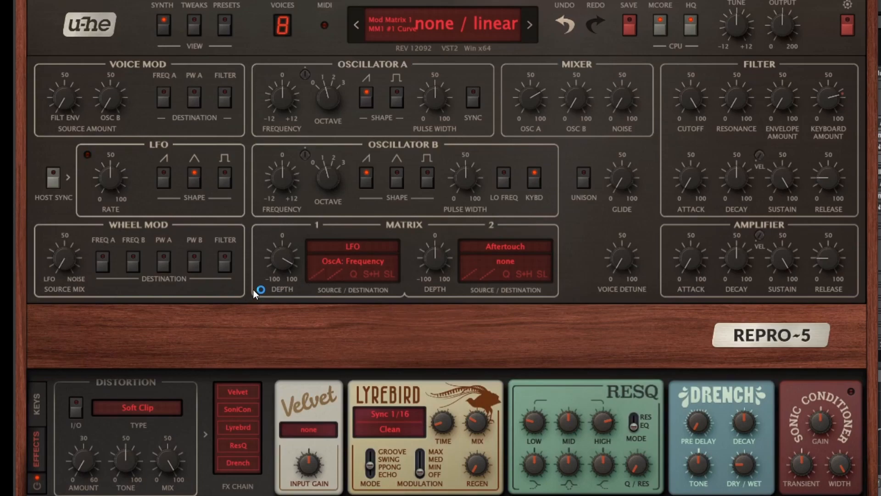
{"action": "left_click", "coordinate": [315, 274]}
{"action": "left_click", "coordinate": [340, 279]}
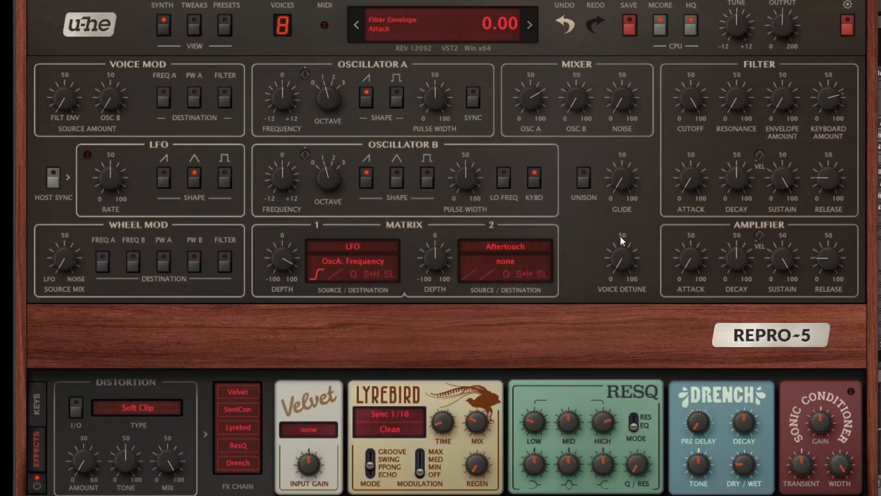
Step: Audition the very expanded, expanded and compressed curves on matrix slot 1, and return the curve to none / linear
{"action": "left_click", "coordinate": [320, 274]}
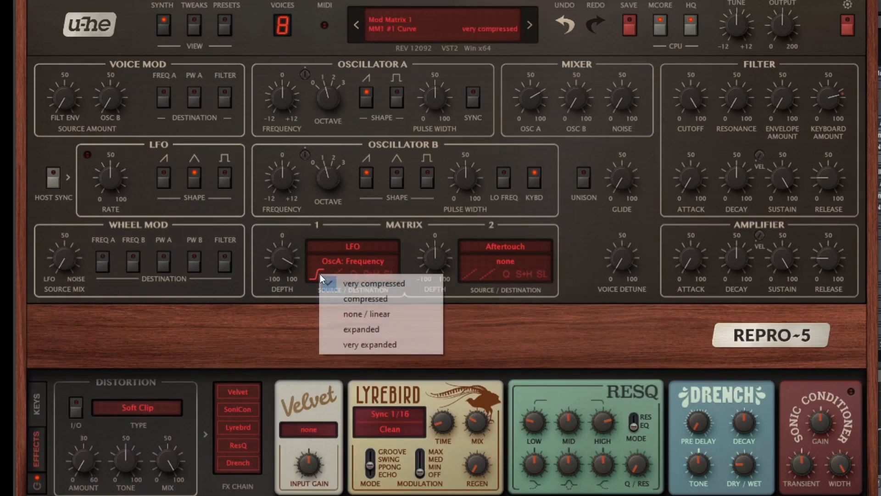
{"action": "left_click", "coordinate": [350, 348]}
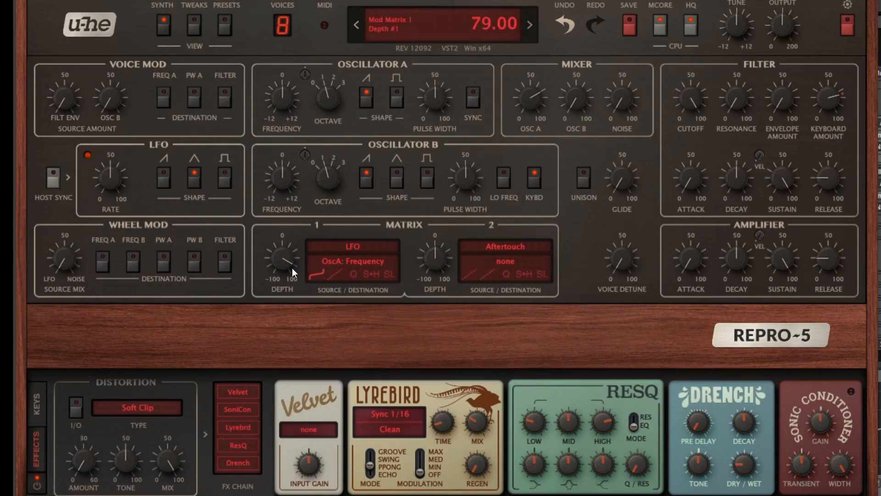
{"action": "left_click", "coordinate": [310, 271]}
{"action": "left_click", "coordinate": [349, 329]}
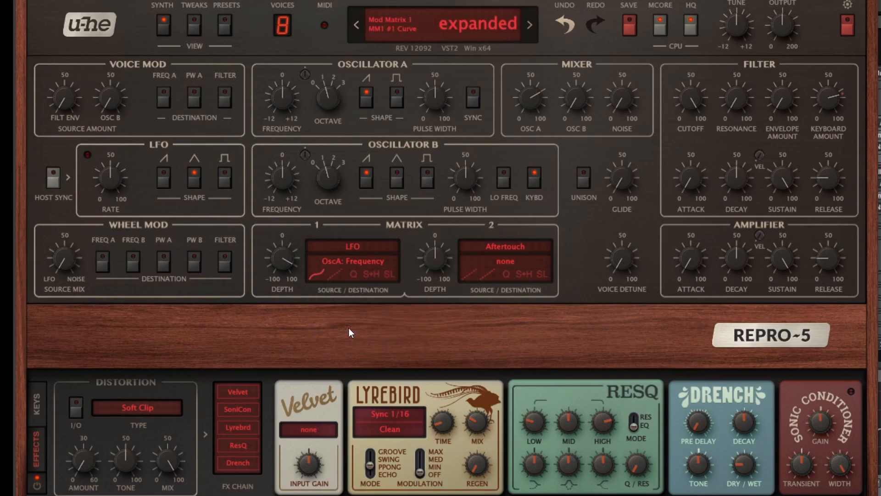
{"action": "left_click", "coordinate": [312, 272]}
{"action": "left_click", "coordinate": [347, 295]}
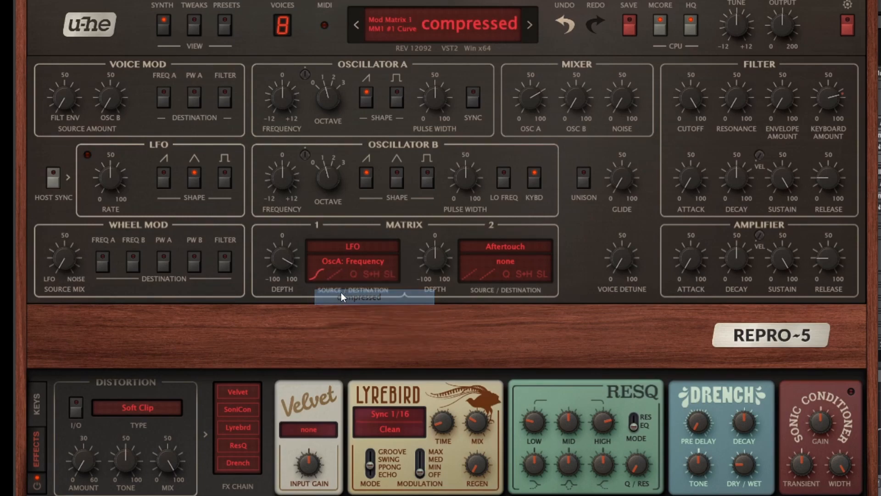
{"action": "left_click", "coordinate": [314, 273]}
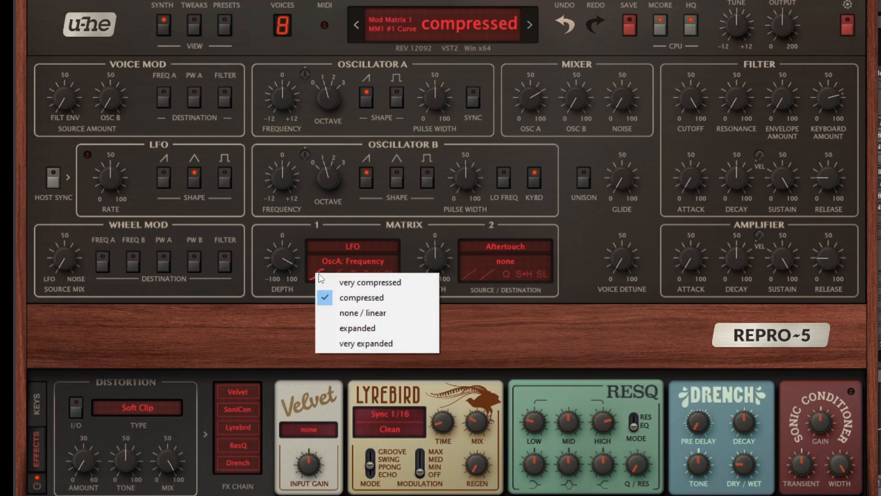
{"action": "left_click", "coordinate": [335, 312]}
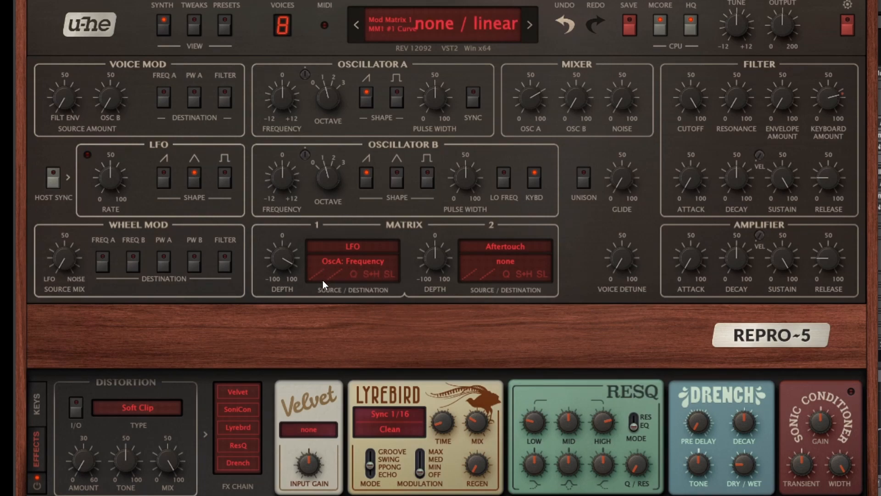
Step: Set matrix slot 1's rectify mode to half wave +
{"action": "left_click", "coordinate": [337, 278]}
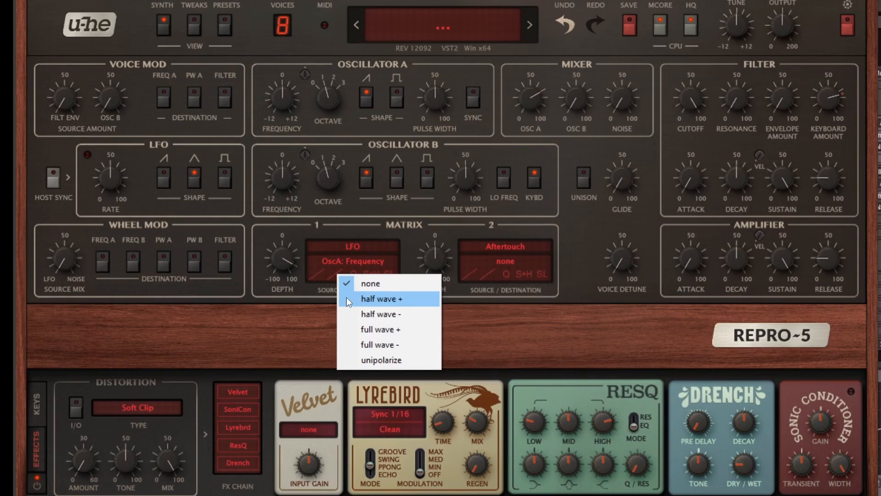
{"action": "left_click", "coordinate": [381, 299]}
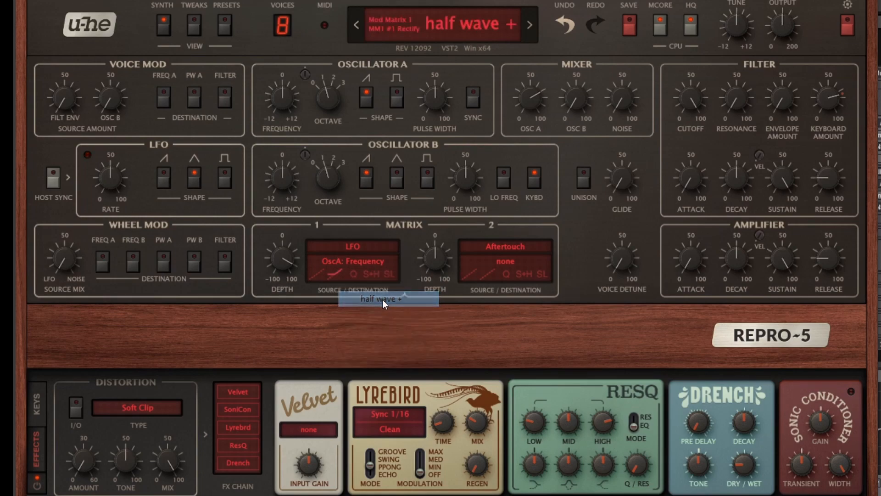
Step: Audition the half wave - rectify mode on matrix slot 1, and return the mode to none
{"action": "left_click", "coordinate": [336, 272]}
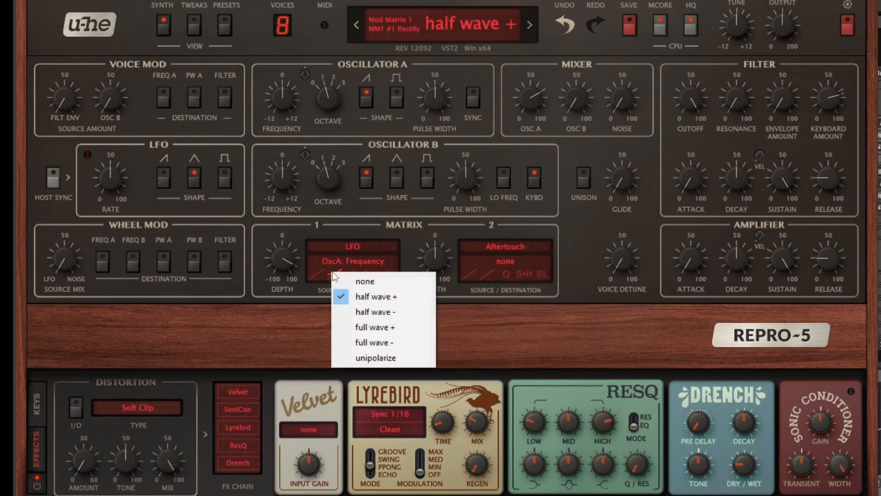
{"action": "left_click", "coordinate": [361, 312]}
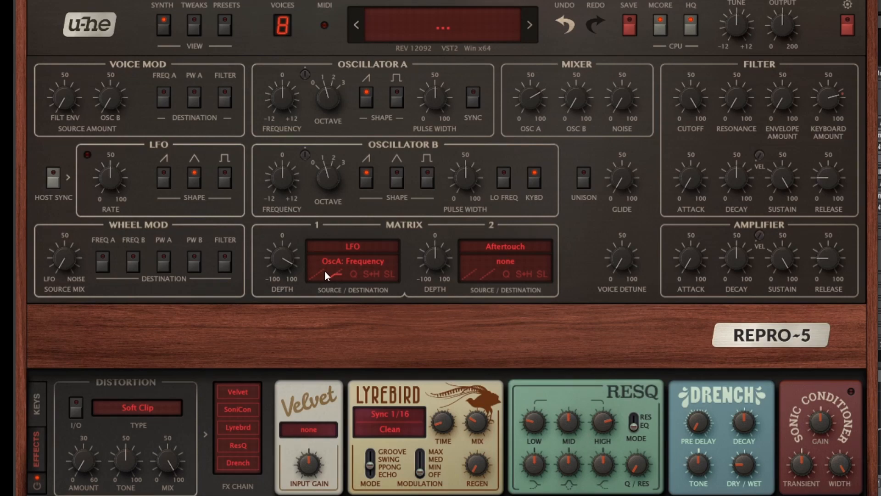
{"action": "left_click", "coordinate": [340, 274]}
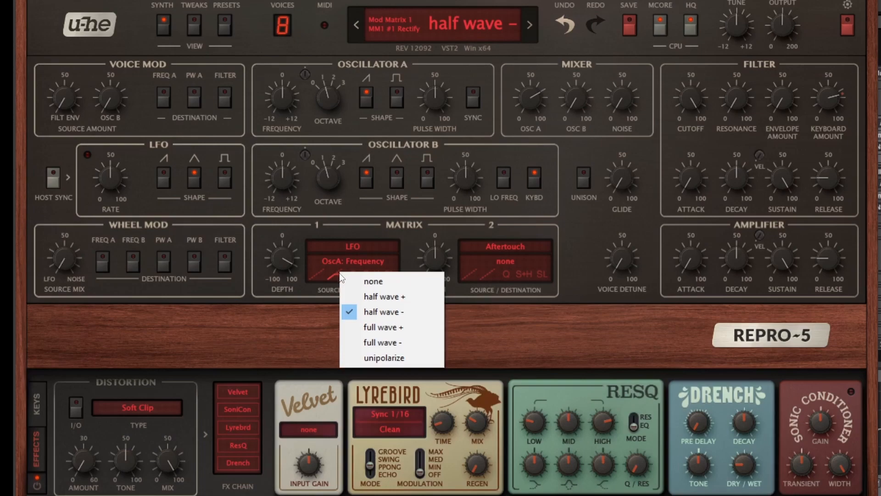
{"action": "left_click", "coordinate": [394, 287]}
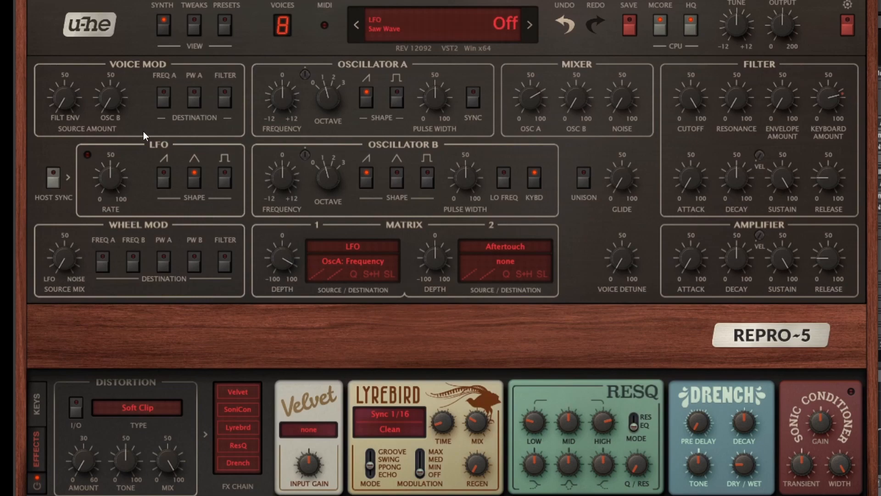
Step: Combine the half wave - rectify mode with the very compressed curve on matrix slot 1
{"action": "left_click", "coordinate": [331, 278]}
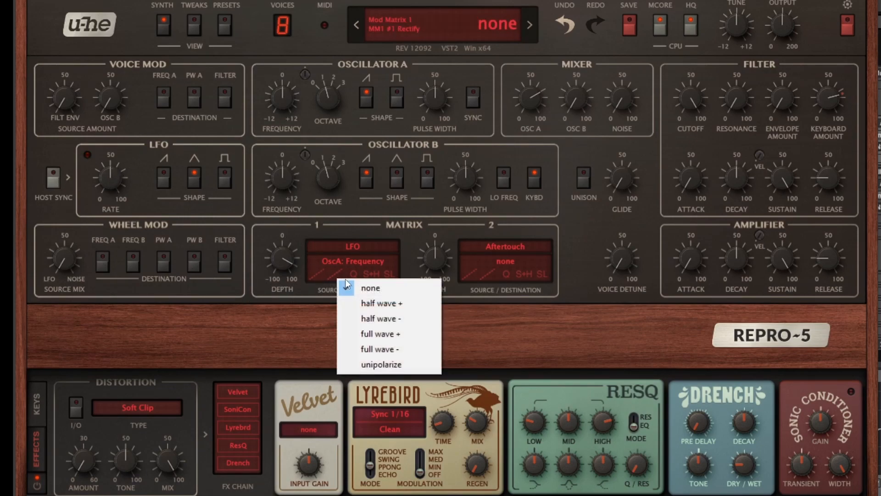
{"action": "left_click", "coordinate": [391, 319]}
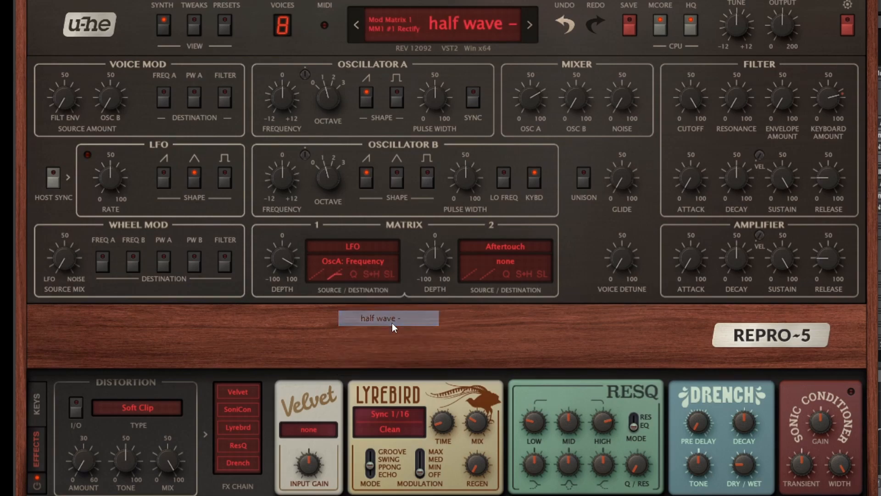
{"action": "left_click", "coordinate": [314, 273]}
{"action": "left_click", "coordinate": [377, 289]}
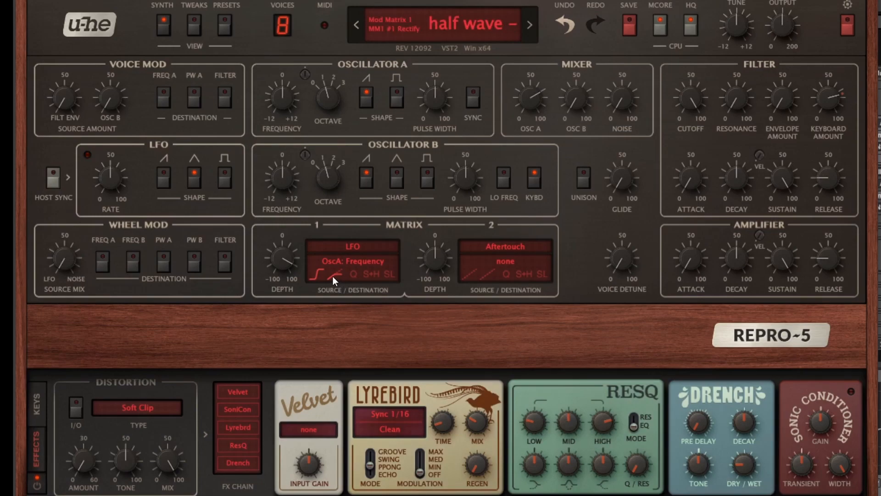
Step: Reset matrix slot 1's curve to none / linear and its rectify mode to none
{"action": "left_click", "coordinate": [315, 274]}
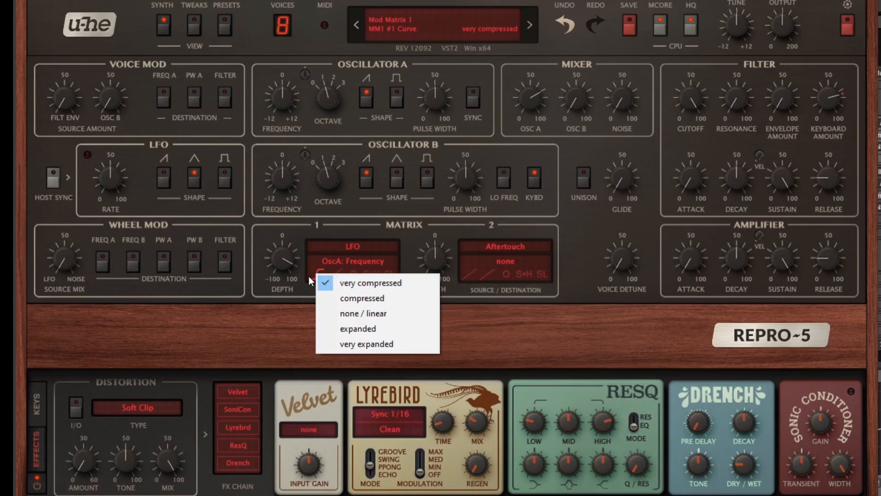
{"action": "left_click", "coordinate": [355, 315]}
{"action": "left_click", "coordinate": [335, 276]}
{"action": "left_click", "coordinate": [364, 280]}
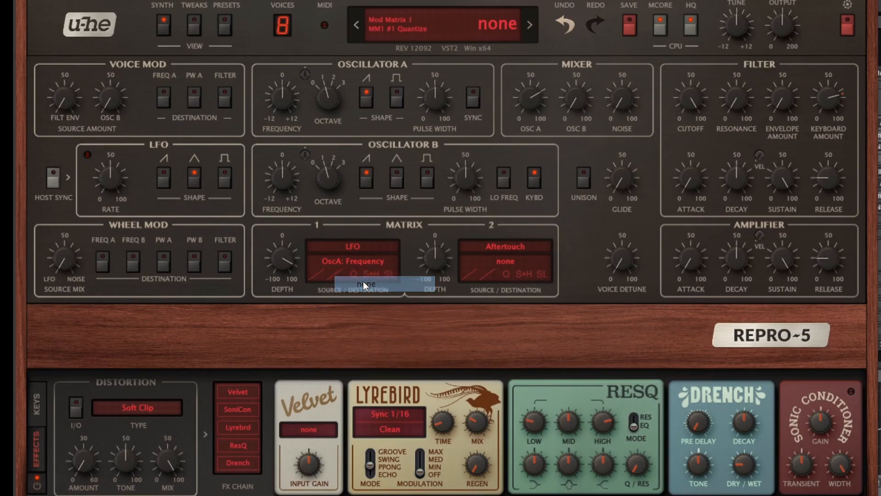
Step: Set matrix slot 1's rectify mode to full wave + and raise the LFO rate
{"action": "left_click", "coordinate": [337, 274]}
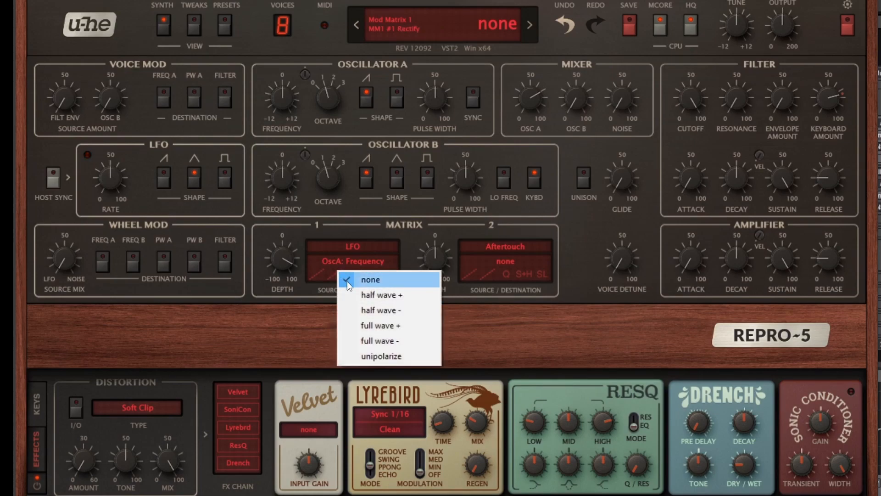
{"action": "left_click", "coordinate": [391, 327]}
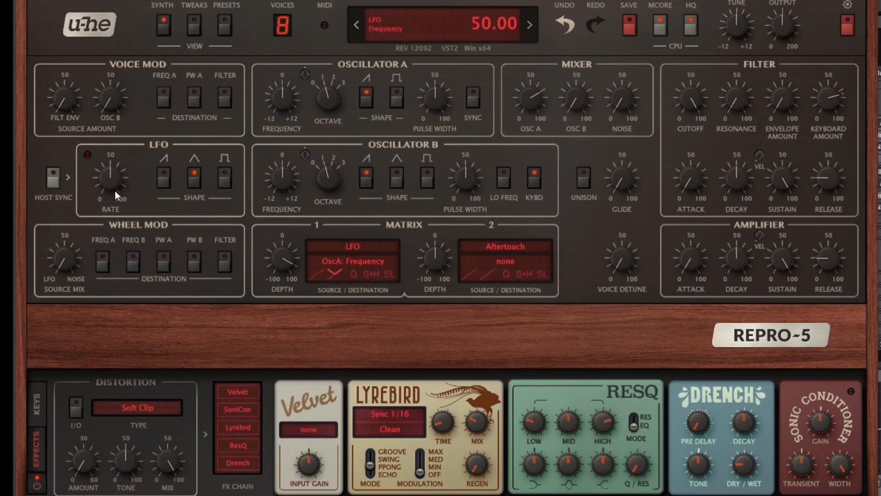
{"action": "left_click_drag", "start_coordinate": [115, 185], "coordinate": [115, 138]}
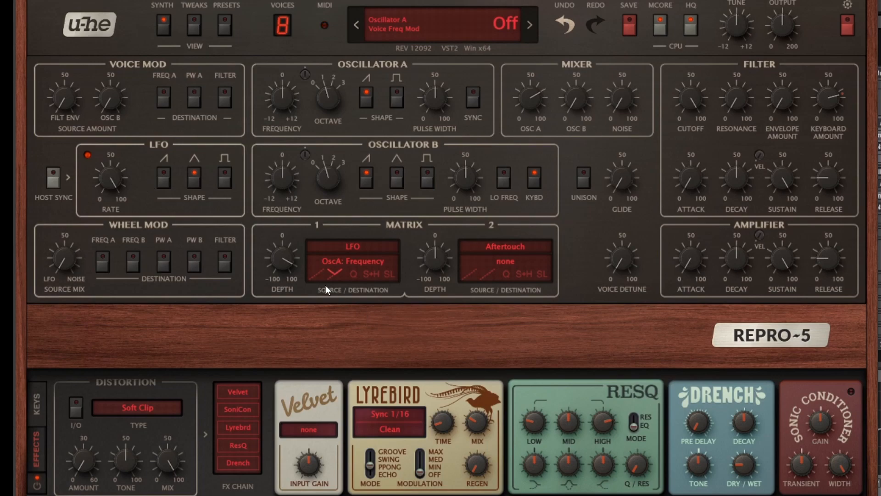
Step: Return matrix slot 1's rectify mode to none for comparison, and switch it to full wave -
{"action": "left_click", "coordinate": [334, 271]}
{"action": "left_click", "coordinate": [381, 278]}
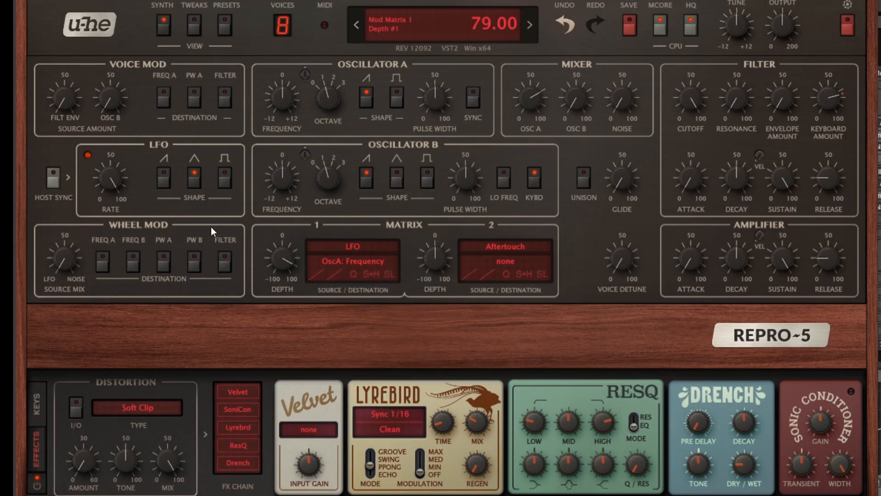
{"action": "left_click", "coordinate": [333, 272]}
{"action": "left_click", "coordinate": [378, 285]}
{"action": "left_click", "coordinate": [337, 270]}
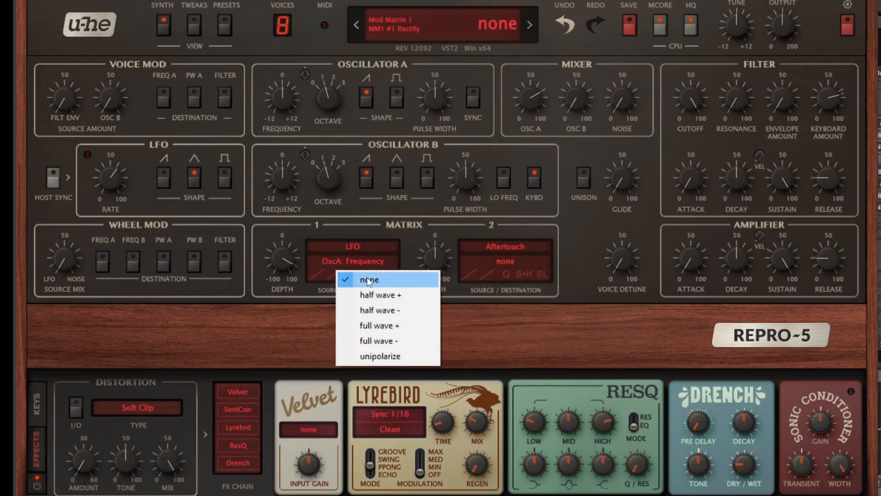
{"action": "left_click", "coordinate": [375, 340]}
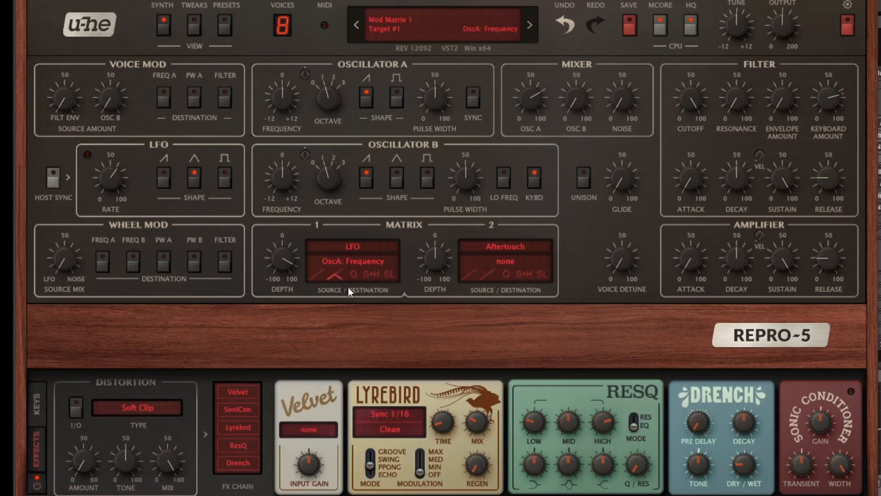
Step: Set matrix slot 1's source to Pitch Wheel with Oscillator A's frequency as the destination
{"action": "left_click", "coordinate": [351, 248]}
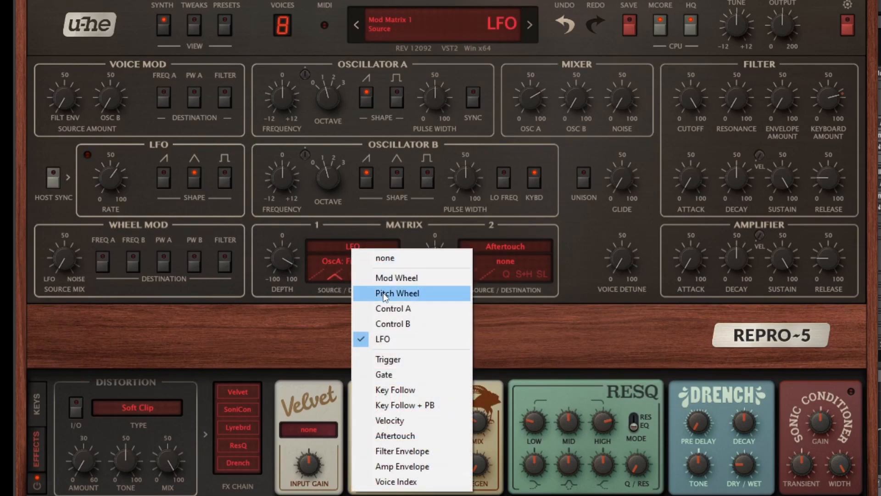
{"action": "left_click", "coordinate": [370, 293]}
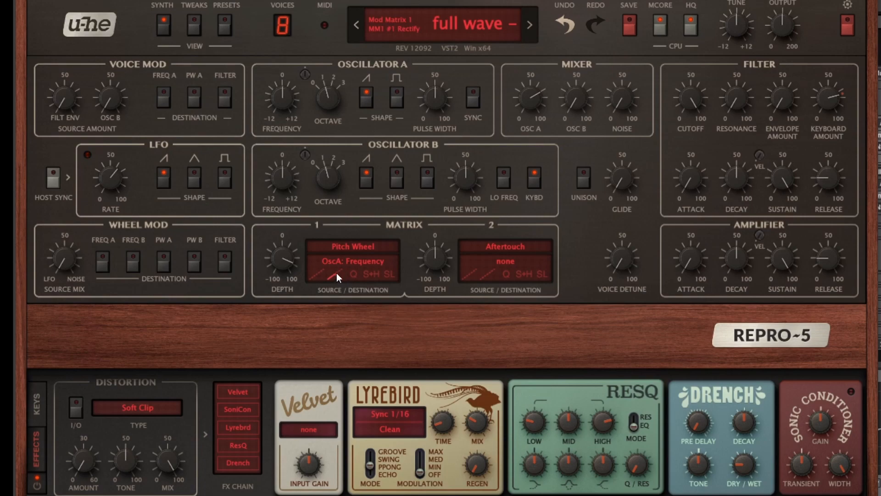
{"action": "left_click_drag", "start_coordinate": [342, 261], "coordinate": [284, 97]}
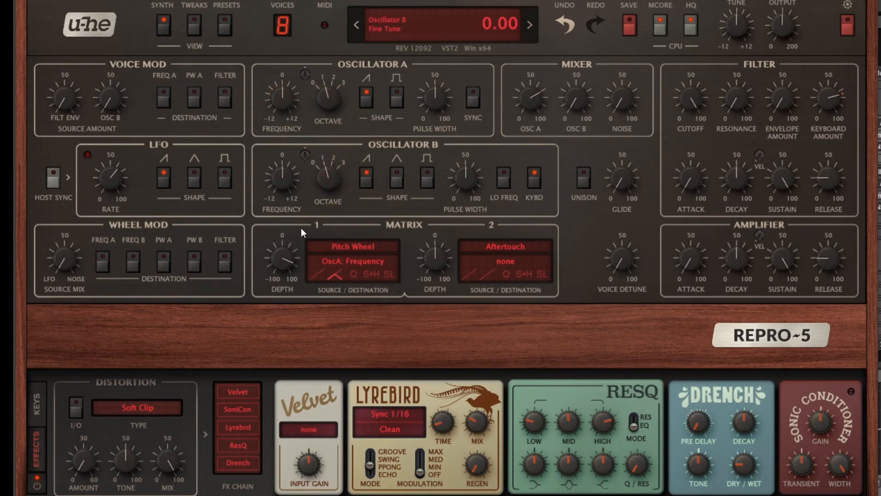
Step: Set the pitch wheel range to 0 in both directions in the tweaks view, and return to the synth view
{"action": "left_click", "coordinate": [194, 27]}
{"action": "left_click", "coordinate": [128, 321]}
{"action": "left_click", "coordinate": [160, 124]}
{"action": "left_click", "coordinate": [157, 321]}
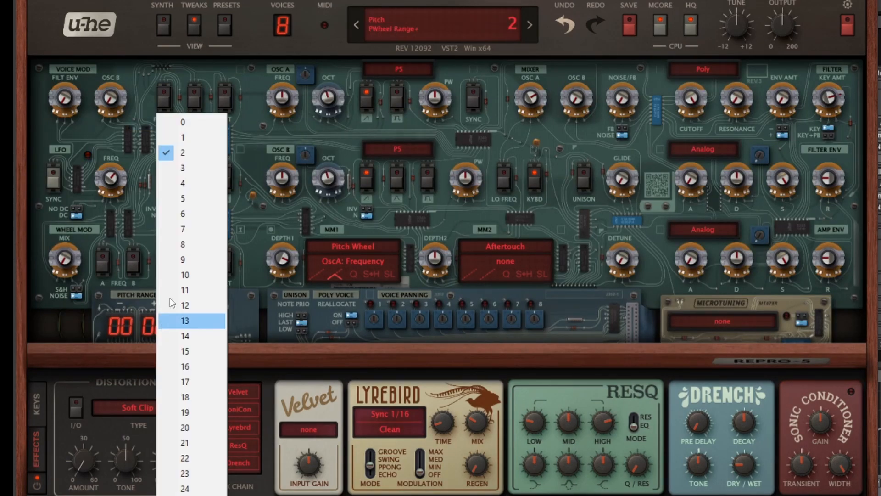
{"action": "left_click", "coordinate": [178, 128]}
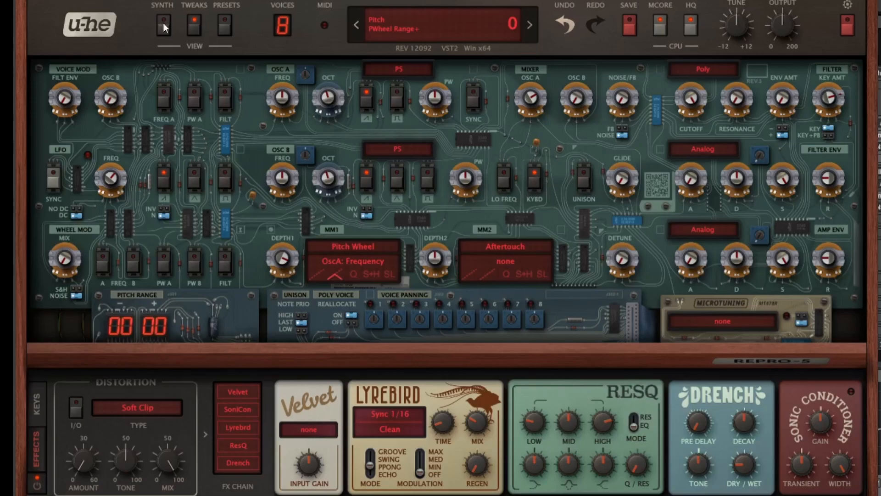
{"action": "left_click", "coordinate": [163, 23]}
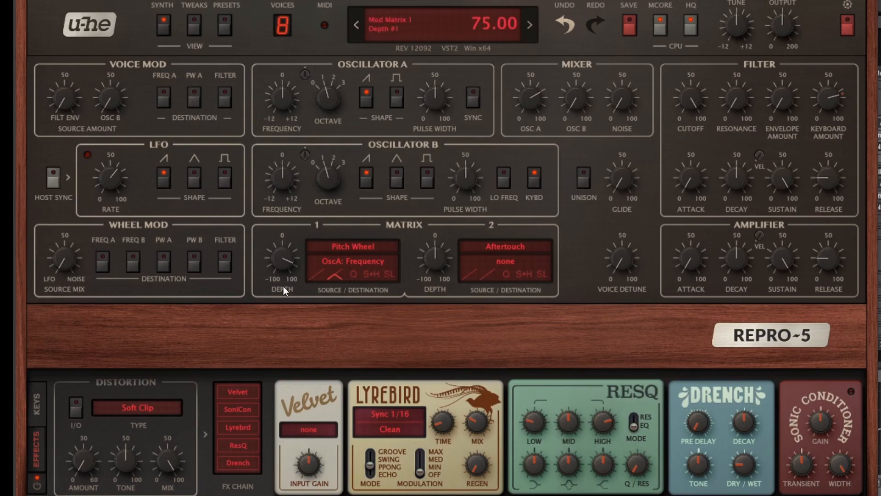
Step: Show the keyboard with its wheels and set the pitch wheel range to 2 in both directions
{"action": "left_click", "coordinate": [42, 405]}
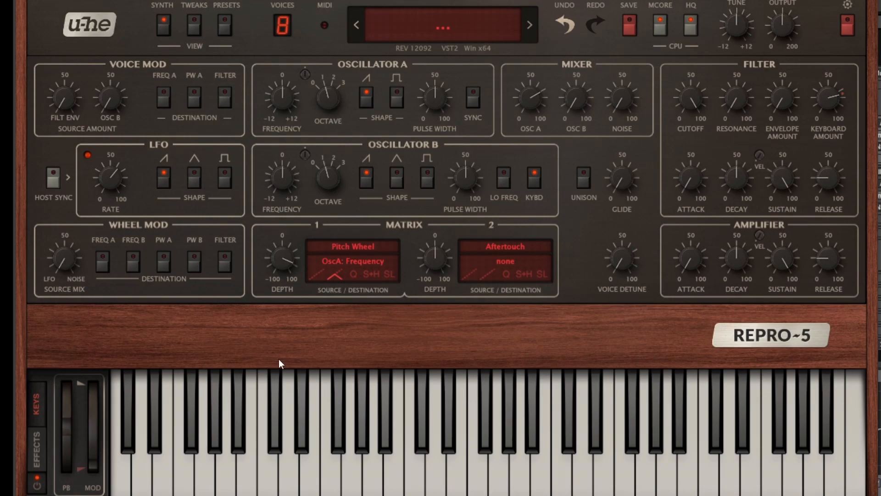
{"action": "left_click", "coordinate": [215, 27]}
{"action": "left_click", "coordinate": [195, 26]}
{"action": "left_click", "coordinate": [118, 324]}
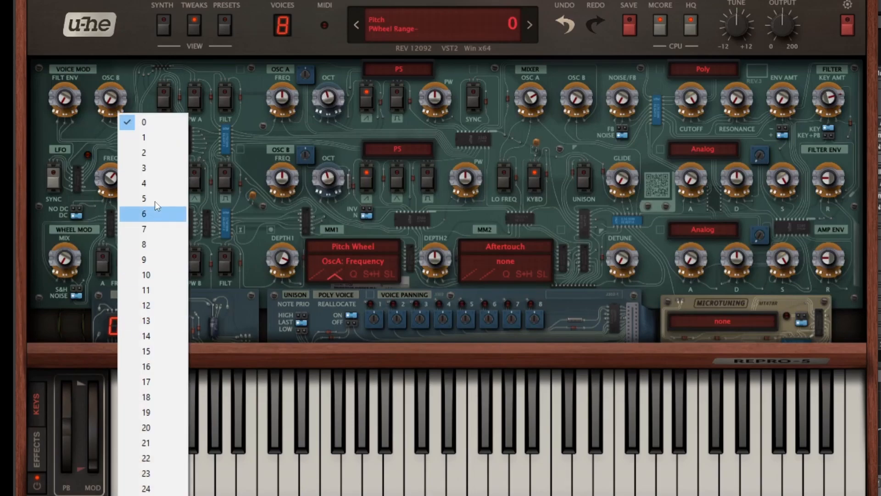
{"action": "left_click", "coordinate": [159, 152]}
{"action": "left_click", "coordinate": [151, 328]}
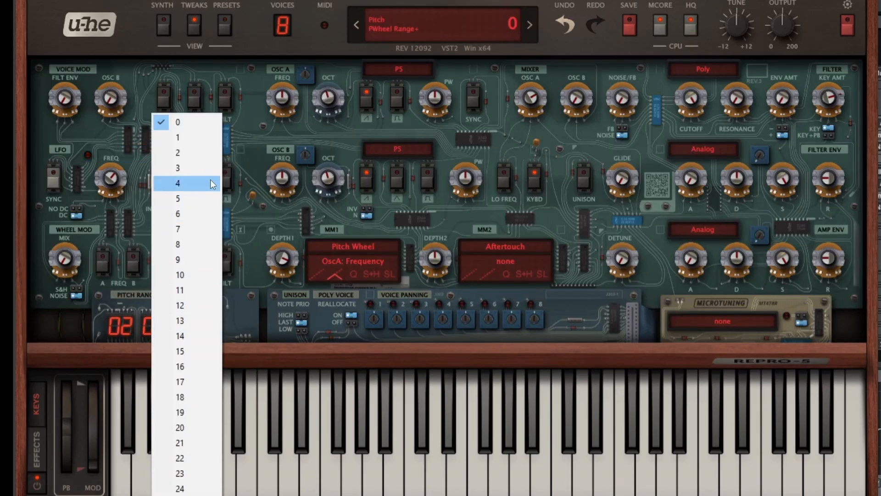
{"action": "left_click", "coordinate": [213, 152]}
{"action": "left_click", "coordinate": [162, 30]}
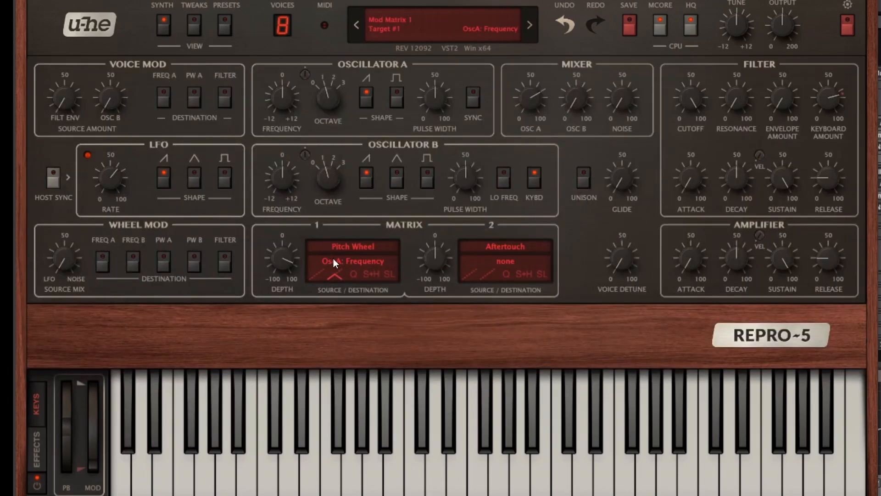
Step: Route matrix slot 1 to the filter cutoff with a longer amplifier release, and reset the slot's depth to 0
{"action": "left_click_drag", "start_coordinate": [342, 260], "coordinate": [681, 141]}
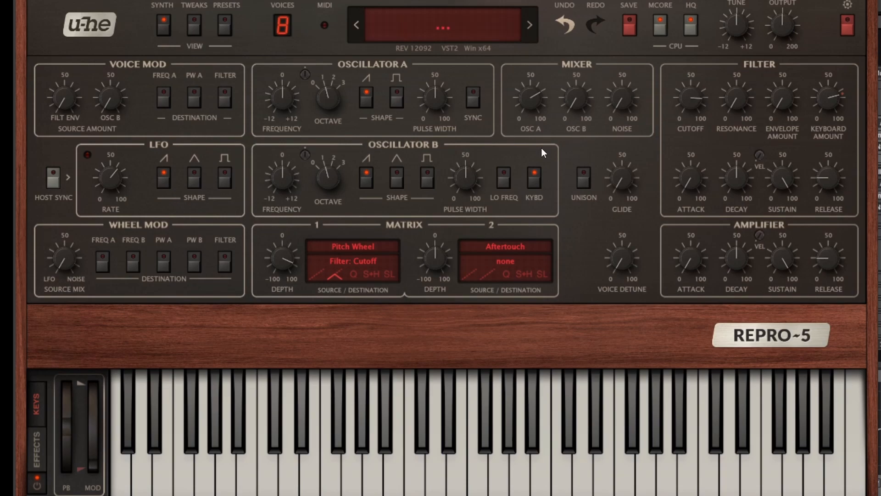
{"action": "left_click_drag", "start_coordinate": [845, 261], "coordinate": [860, 93]}
{"action": "left_click_drag", "start_coordinate": [284, 261], "coordinate": [282, 276]}
{"action": "double_click", "coordinate": [285, 269]}
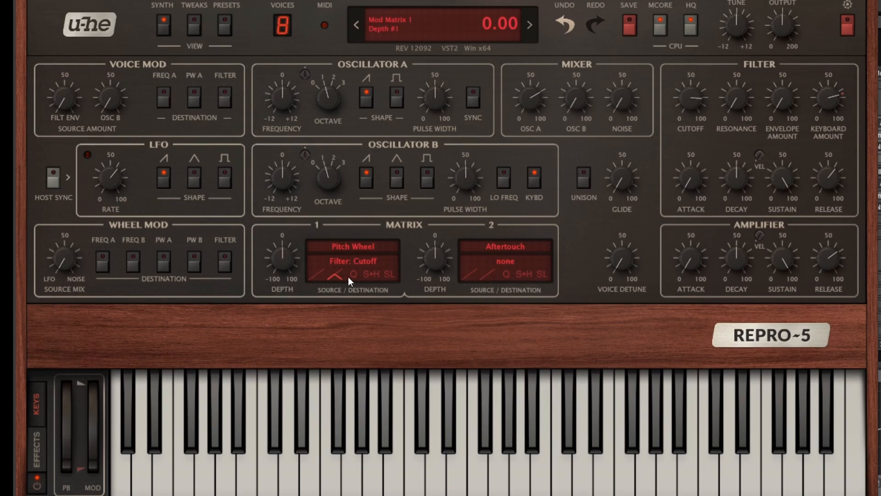
Step: Set the amplifier envelope's release to 71 and matrix slot 1's depth to 51
{"action": "left_click_drag", "start_coordinate": [846, 274], "coordinate": [841, 231]}
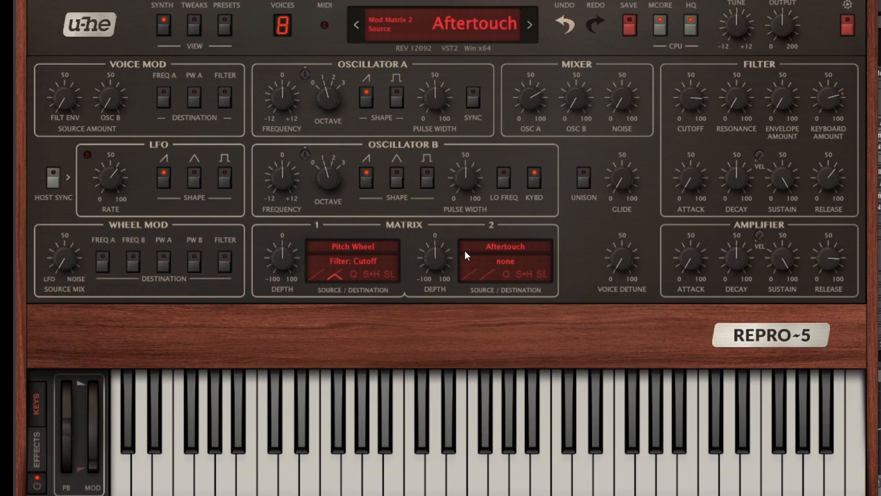
{"action": "left_click_drag", "start_coordinate": [818, 251], "coordinate": [809, 272]}
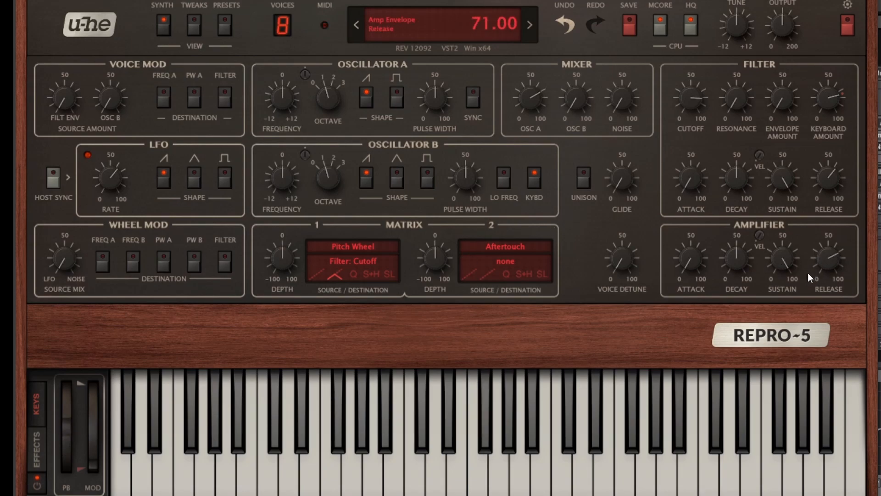
{"action": "mouse_move", "coordinate": [348, 261]}
{"action": "left_mouse_down"}
{"action": "mouse_move", "coordinate": [627, 149]}
{"action": "mouse_move", "coordinate": [436, 255]}
{"action": "mouse_move", "coordinate": [333, 265]}
{"action": "left_mouse_up"}
{"action": "left_click_drag", "start_coordinate": [282, 257], "coordinate": [299, 199]}
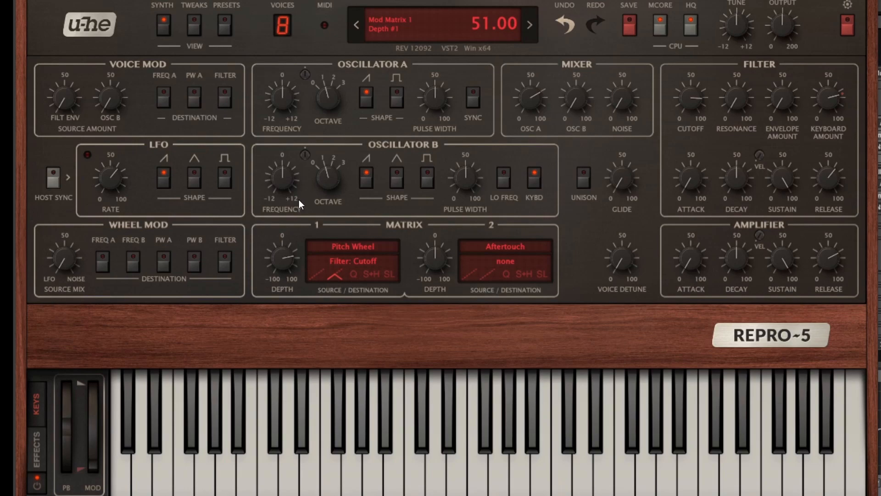
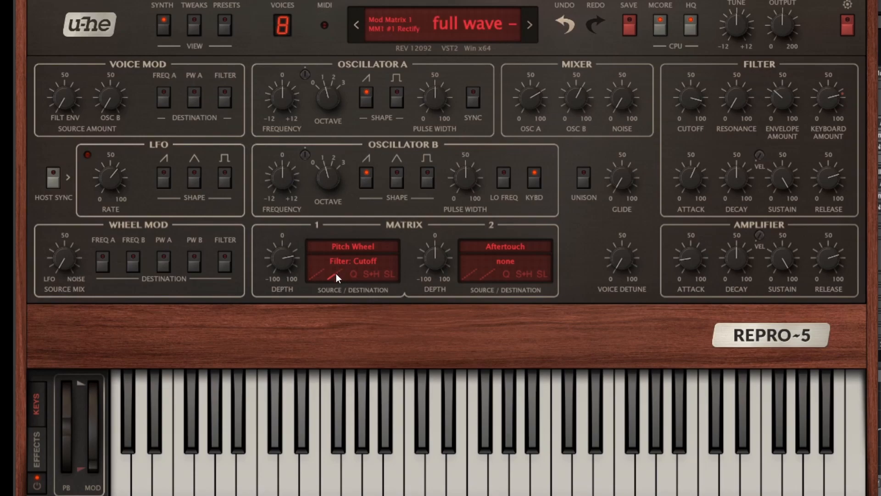
Step: Turn off rectification on matrix slot 1 by setting its rectify mode to none
{"action": "left_click", "coordinate": [337, 274]}
{"action": "left_click", "coordinate": [354, 281]}
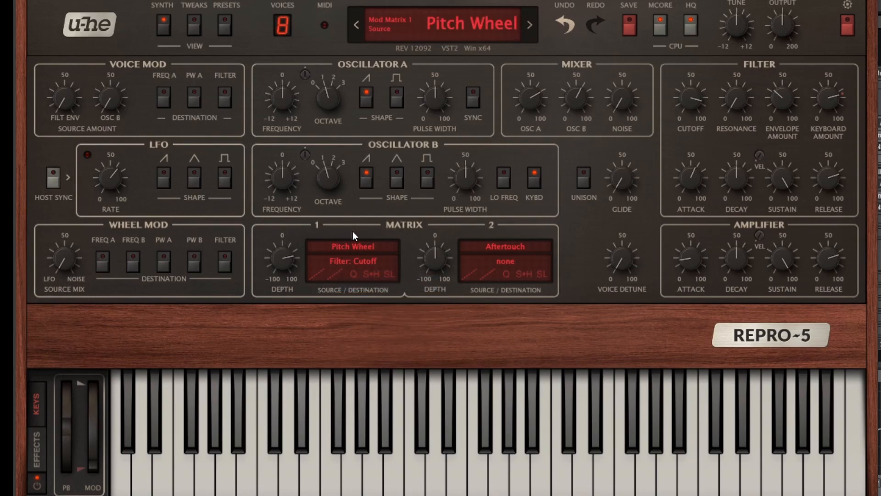
Step: Examine the quantize and sample-and-hold trigger options available for matrix slot 1
{"action": "left_click", "coordinate": [354, 274]}
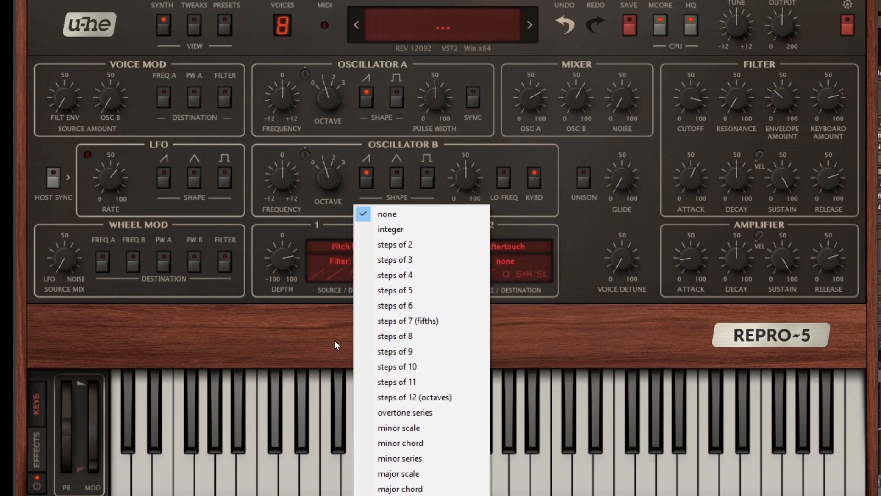
{"action": "left_click", "coordinate": [328, 323]}
{"action": "left_click", "coordinate": [369, 274]}
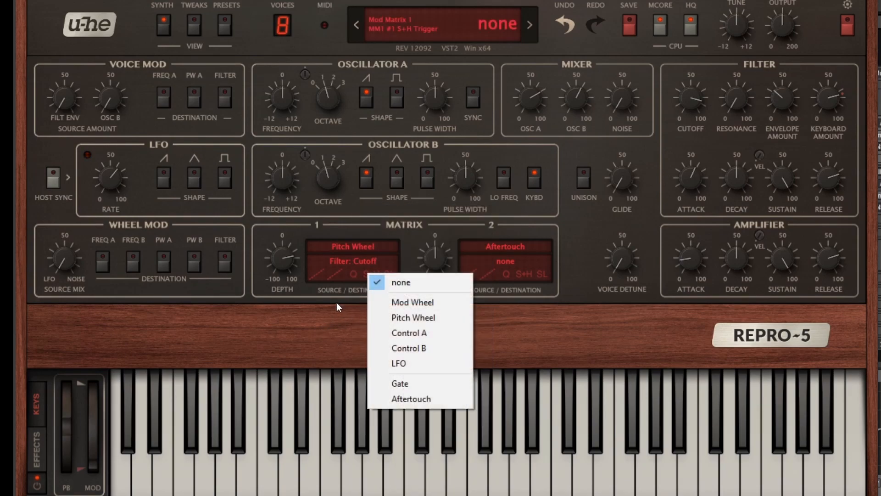
{"action": "left_click", "coordinate": [337, 303]}
{"action": "left_click", "coordinate": [367, 271]}
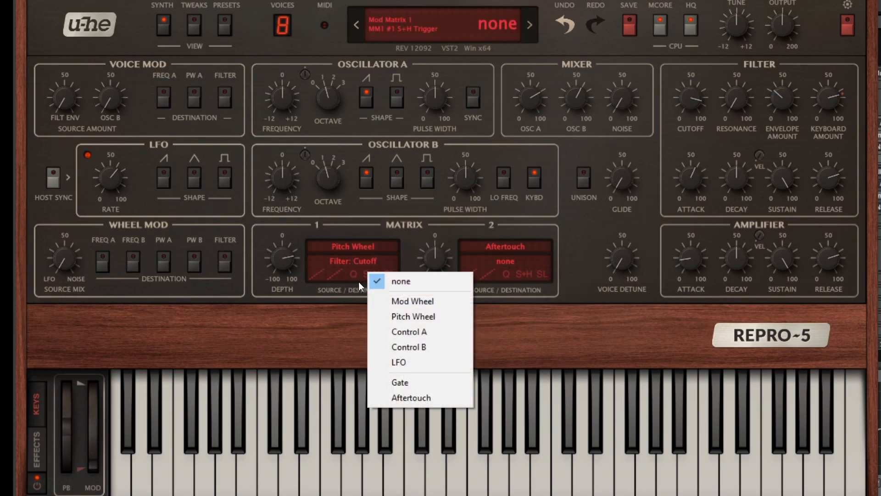
{"action": "left_click", "coordinate": [339, 306]}
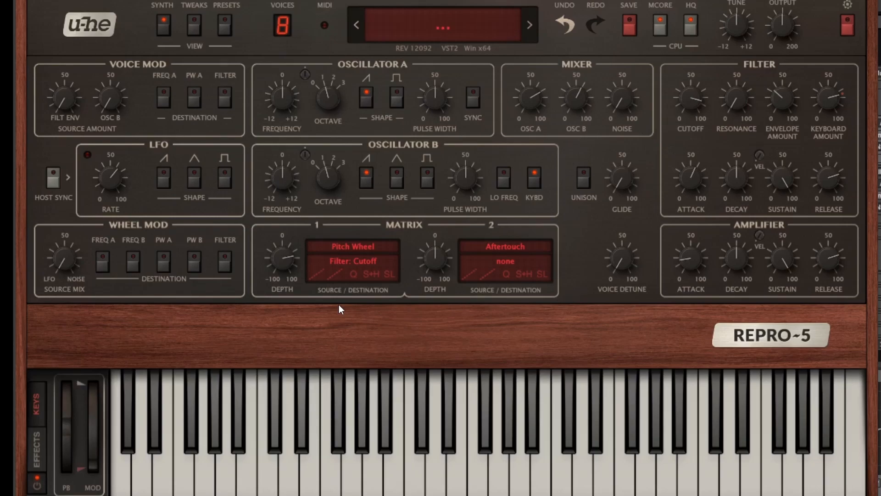
{"action": "left_click", "coordinate": [352, 275]}
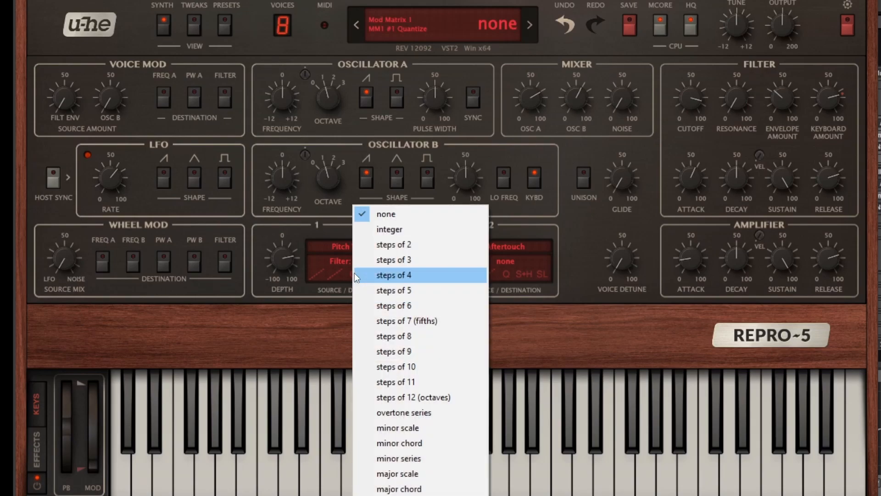
{"action": "left_click", "coordinate": [319, 317]}
Step: Set the pitch wheel range to 0 in both directions
{"action": "left_click", "coordinate": [195, 25]}
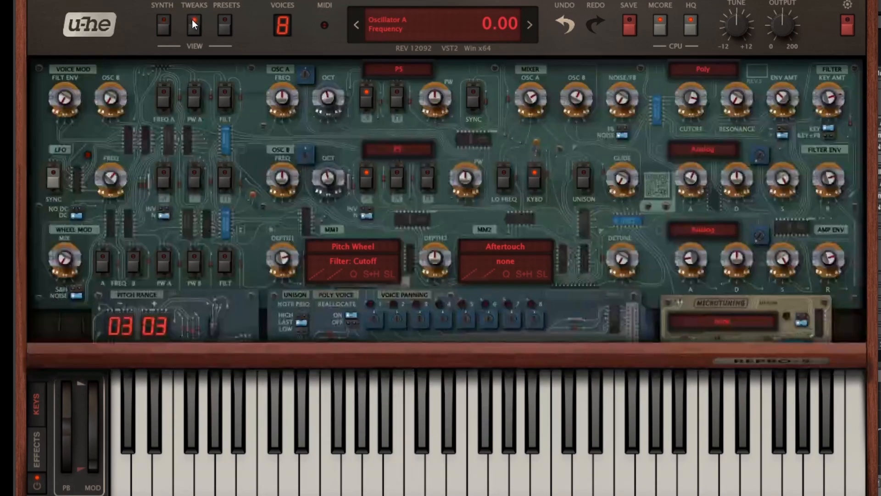
{"action": "left_click", "coordinate": [124, 320]}
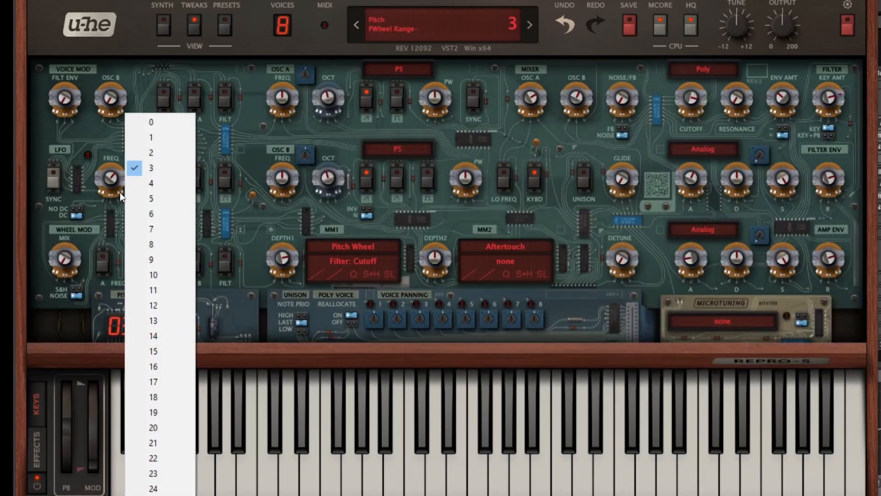
{"action": "left_click", "coordinate": [152, 122]}
{"action": "left_click", "coordinate": [153, 330]}
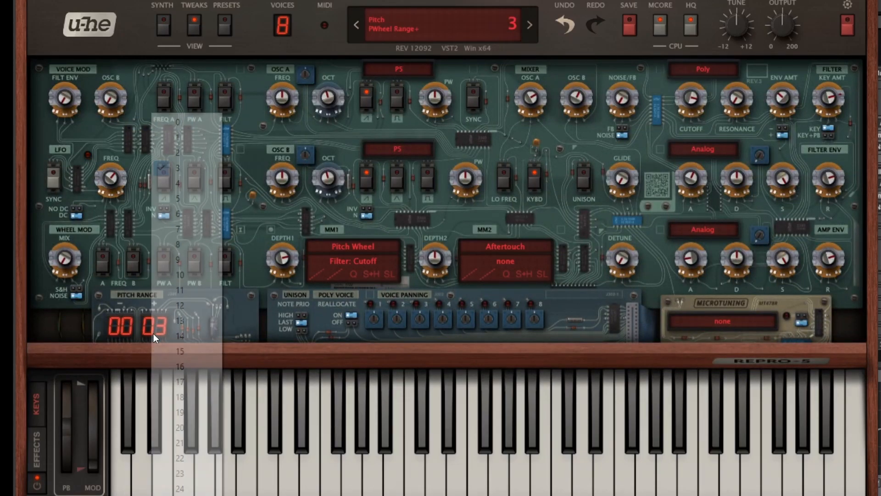
{"action": "left_click", "coordinate": [177, 122]}
Step: Route matrix slot 1 to oscillator A's frequency and increase the slot's depth
{"action": "left_click", "coordinate": [166, 31]}
{"action": "left_click_drag", "start_coordinate": [347, 261], "coordinate": [280, 101]}
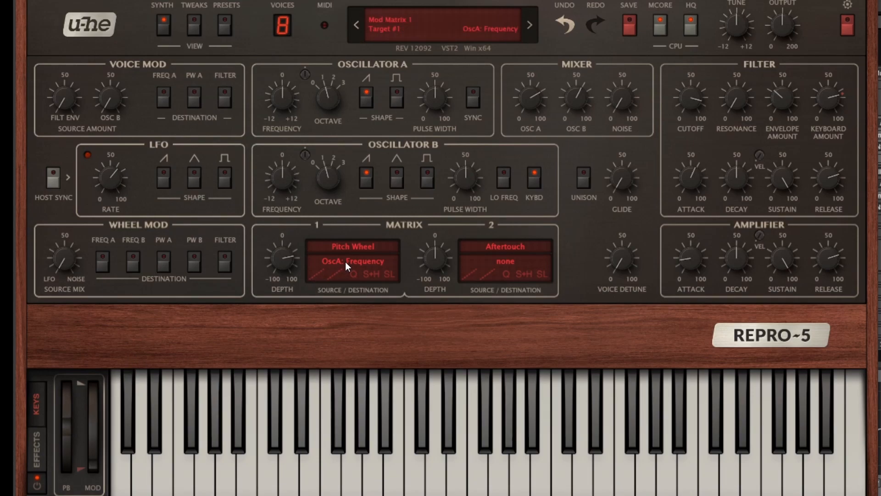
{"action": "left_click_drag", "start_coordinate": [299, 258], "coordinate": [296, 242]}
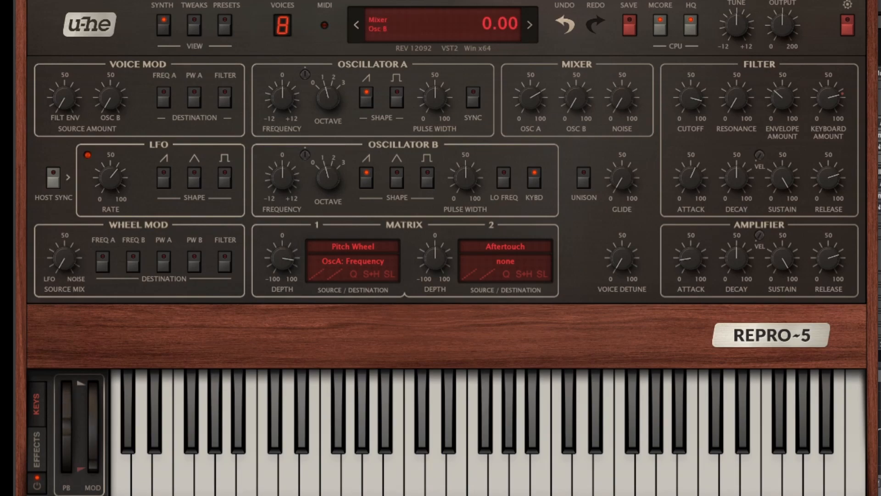
Step: Reduce the amplifier envelope's attack to minimum with a shorter release, and open the filter cutoff
{"action": "left_click_drag", "start_coordinate": [680, 270], "coordinate": [681, 316]}
{"action": "left_click_drag", "start_coordinate": [835, 258], "coordinate": [821, 325]}
{"action": "left_click_drag", "start_coordinate": [692, 83], "coordinate": [691, 77]}
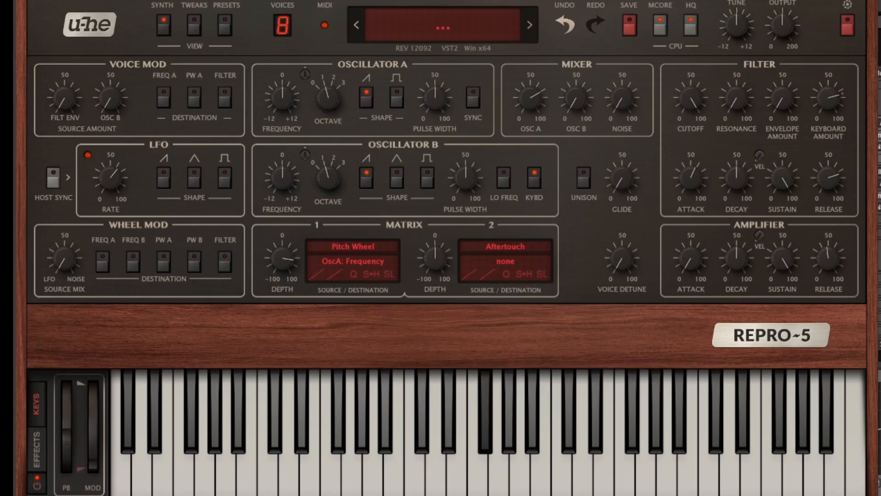
Step: Try matrix slot 1's slew limiter at smooth and slow, and turn it off again with none
{"action": "left_click", "coordinate": [391, 275]}
{"action": "left_click", "coordinate": [414, 318]}
{"action": "left_click", "coordinate": [393, 275]}
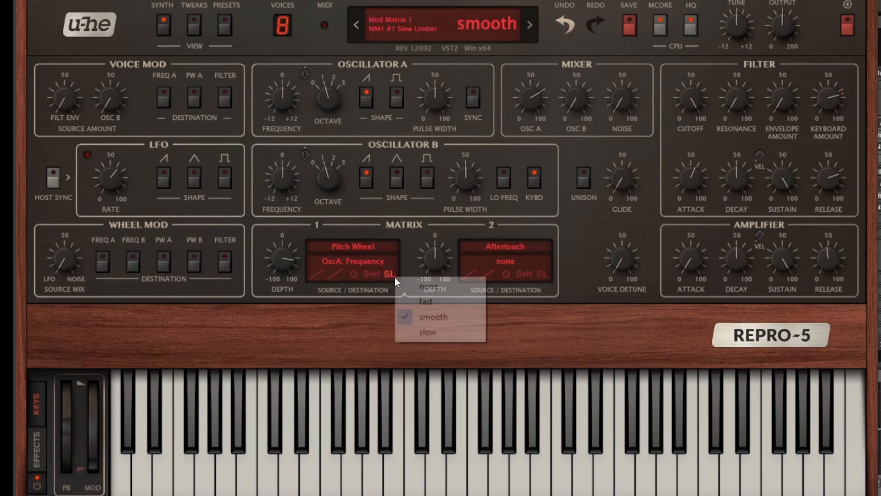
{"action": "left_click", "coordinate": [430, 334]}
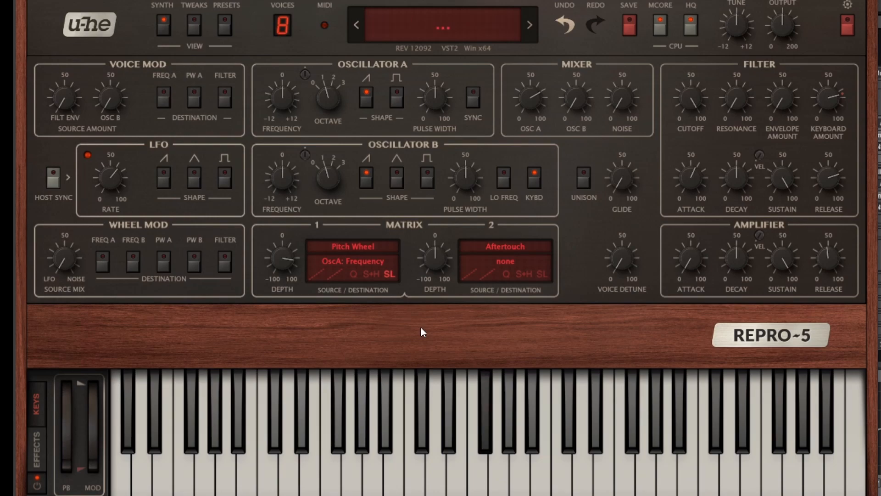
{"action": "left_click", "coordinate": [392, 278]}
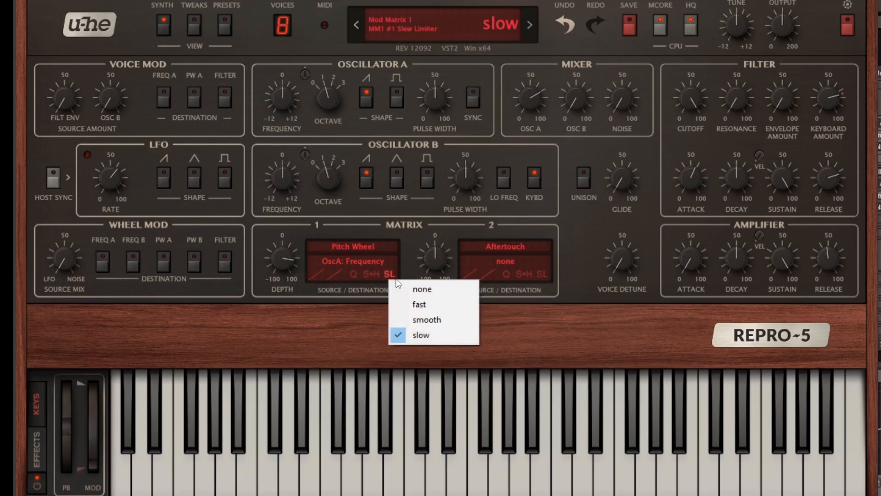
{"action": "left_click", "coordinate": [413, 289]}
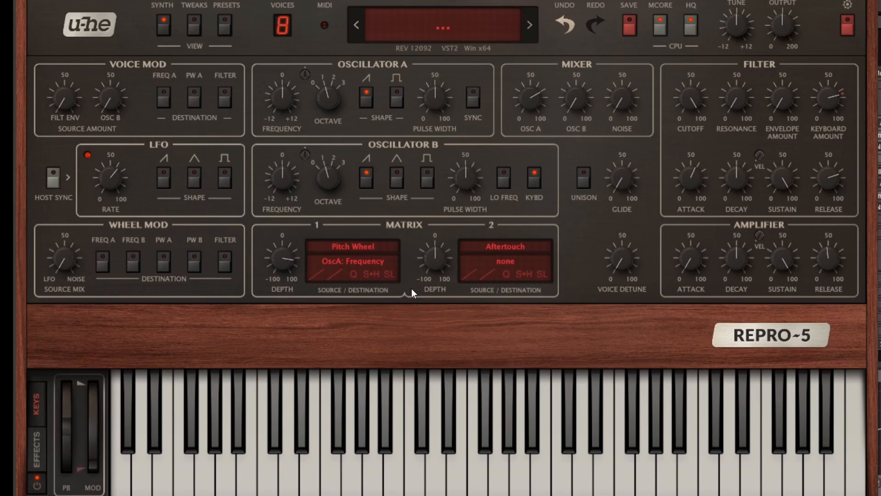
Step: Increase matrix slot 1's depth further and set its quantize mode to integer
{"action": "left_click", "coordinate": [353, 275]}
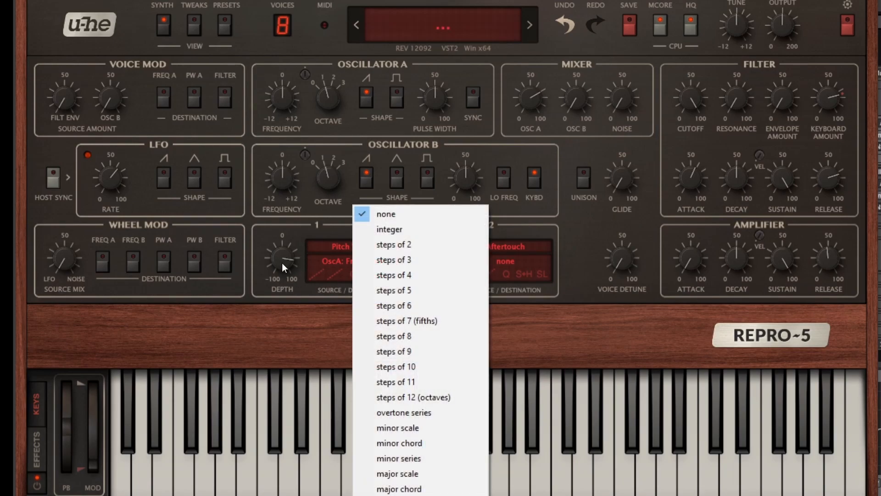
{"action": "left_click", "coordinate": [269, 268]}
{"action": "scroll", "coordinate": [281, 257], "scroll_direction": "up", "scroll_amount": 4}
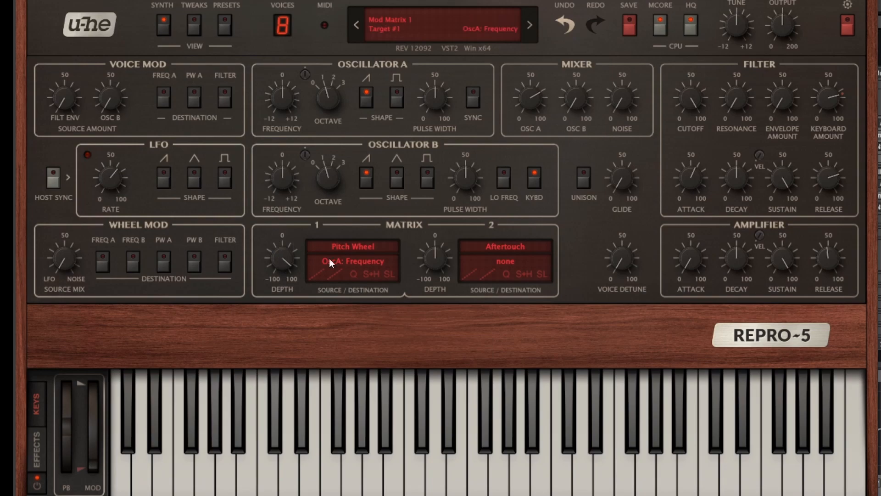
{"action": "left_click", "coordinate": [352, 274]}
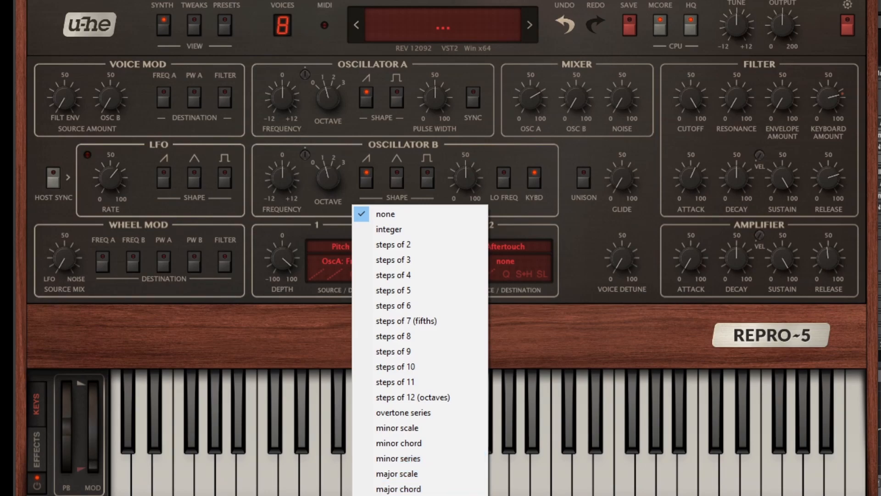
{"action": "left_click", "coordinate": [324, 355]}
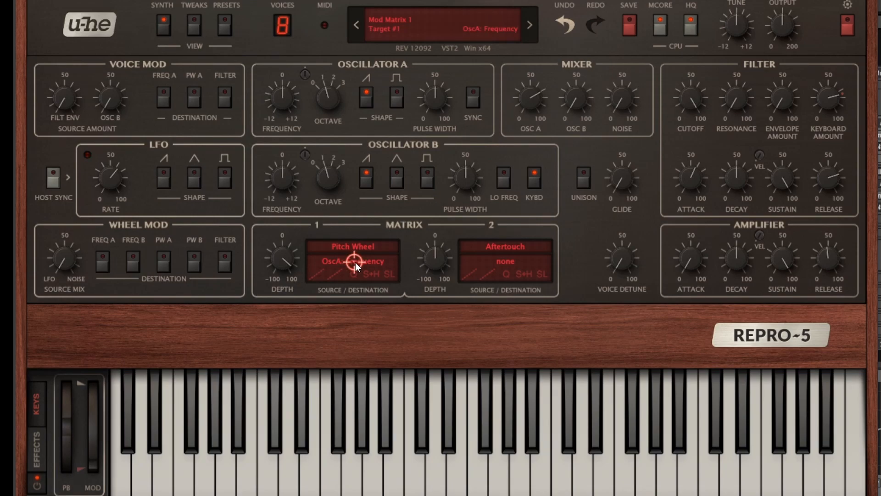
{"action": "left_click_drag", "start_coordinate": [356, 262], "coordinate": [376, 268]}
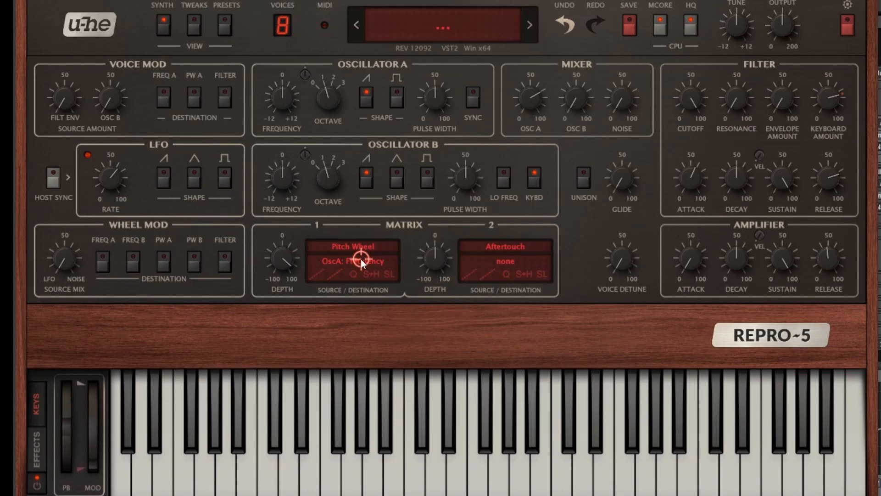
{"action": "left_click", "coordinate": [352, 270]}
{"action": "left_click", "coordinate": [395, 226]}
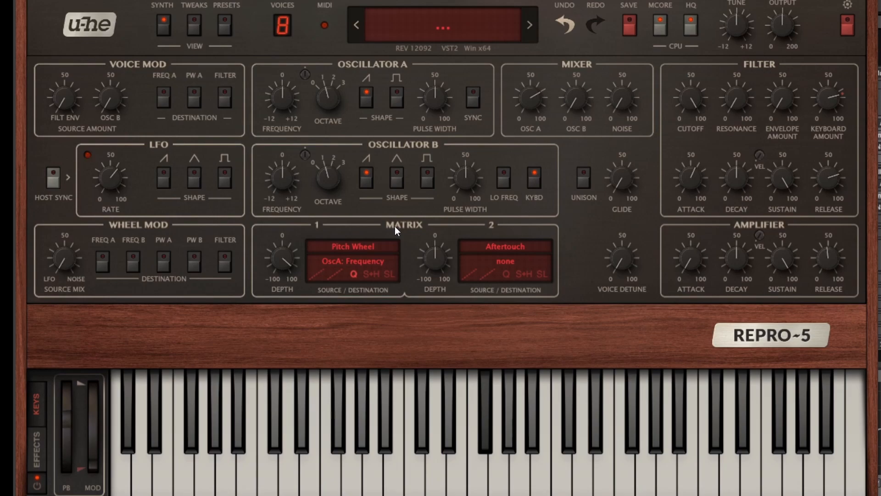
Step: Try matrix slot 1's quantize mode at steps of 2, and switch it to steps of 3
{"action": "left_click", "coordinate": [352, 275]}
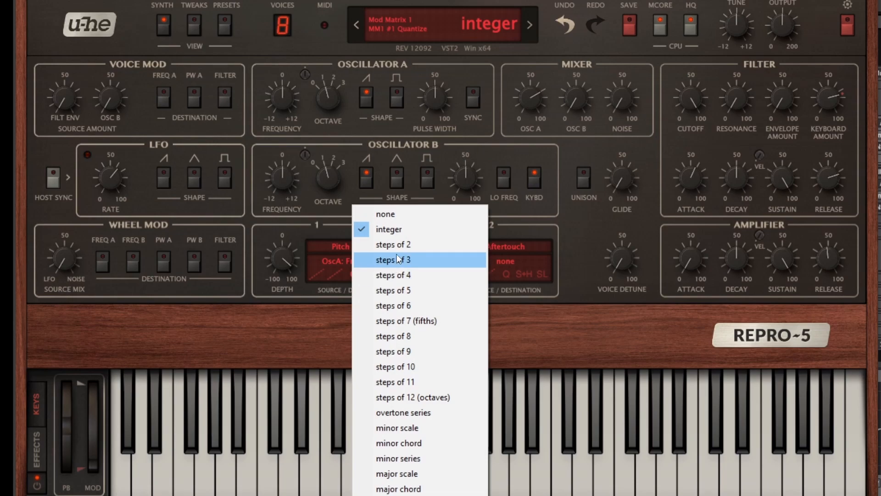
{"action": "left_click", "coordinate": [310, 301]}
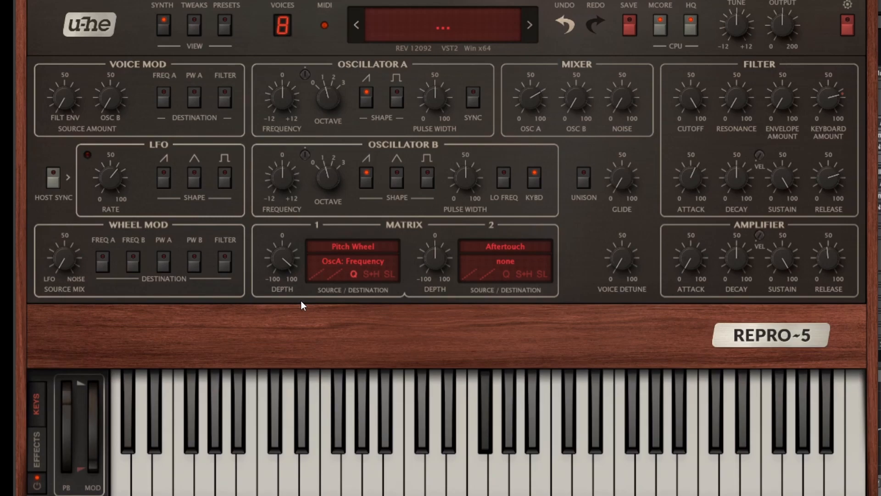
{"action": "left_click", "coordinate": [352, 275]}
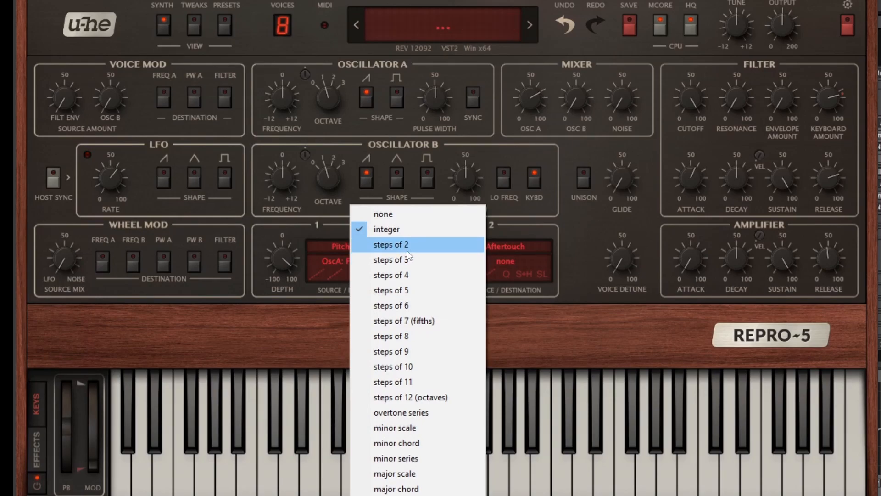
{"action": "left_click", "coordinate": [408, 248]}
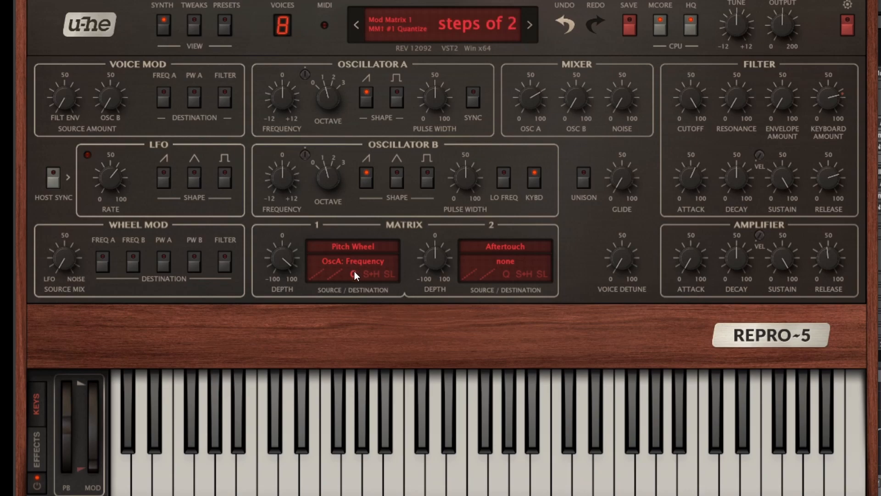
{"action": "left_click", "coordinate": [353, 273]}
{"action": "left_click", "coordinate": [401, 258]}
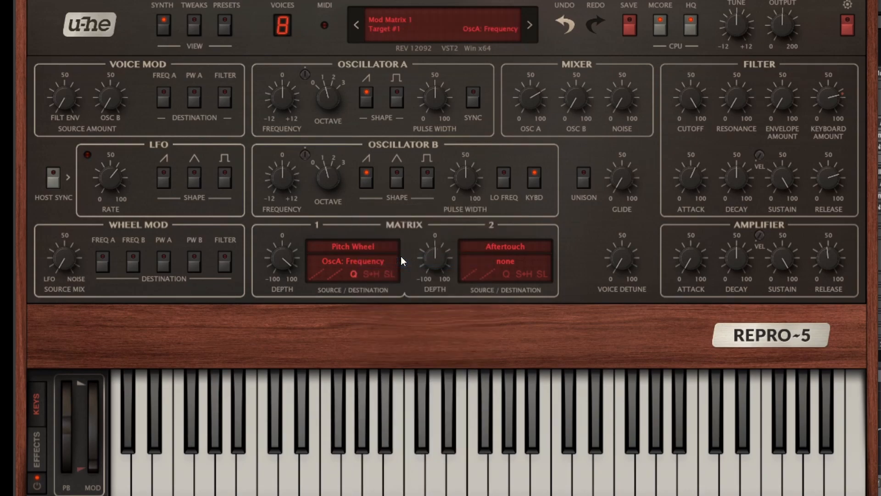
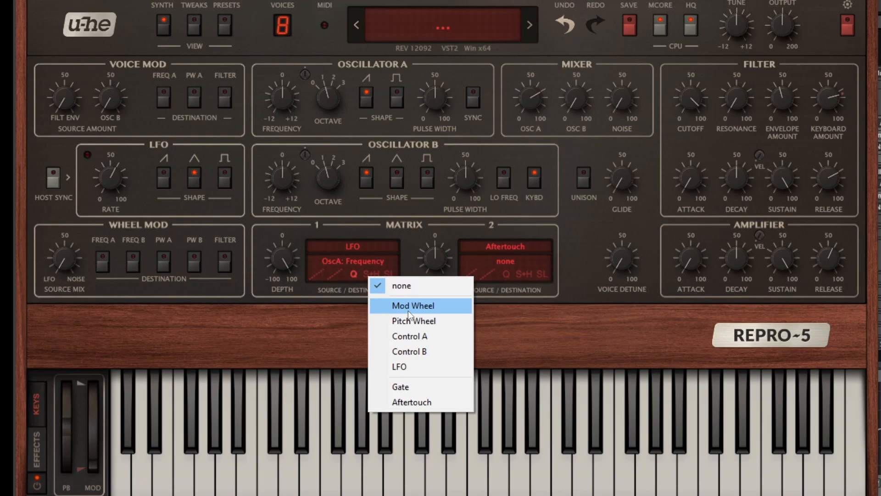
Step: Try the Mod Wheel as matrix slot 1's sample-and-hold trigger, and change the trigger to LFO
{"action": "left_click", "coordinate": [409, 305]}
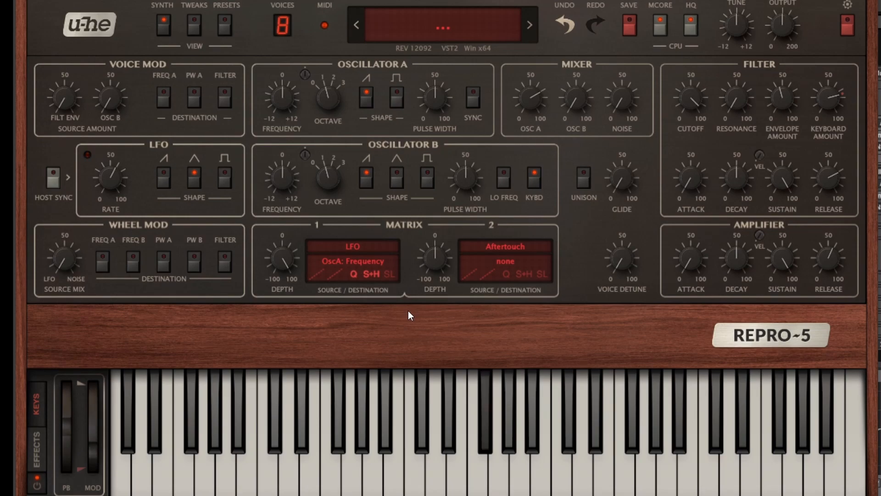
{"action": "left_click", "coordinate": [370, 275]}
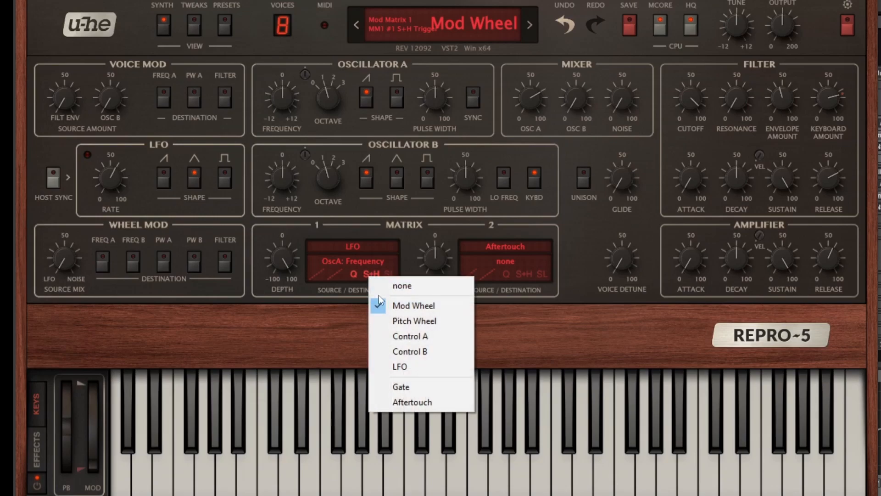
{"action": "left_click", "coordinate": [392, 371]}
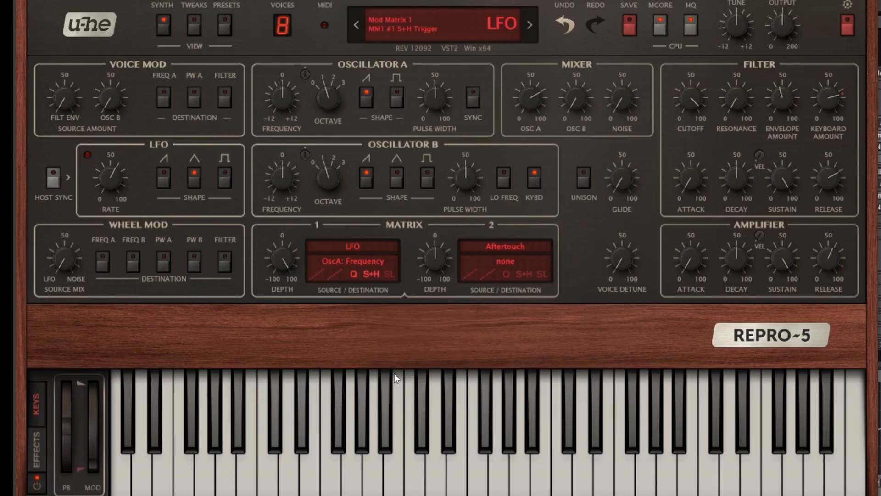
Step: Change matrix slot 1's source to Filter Envelope, and give that envelope a sustain of 0 and a longer decay
{"action": "left_click", "coordinate": [351, 246]}
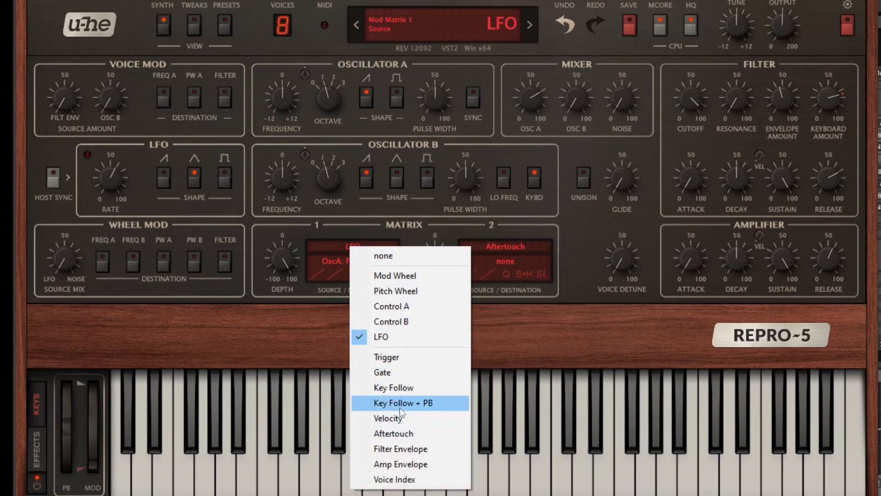
{"action": "left_click", "coordinate": [405, 447]}
{"action": "left_click_drag", "start_coordinate": [768, 181], "coordinate": [769, 220]}
{"action": "left_click_drag", "start_coordinate": [734, 188], "coordinate": [734, 174]}
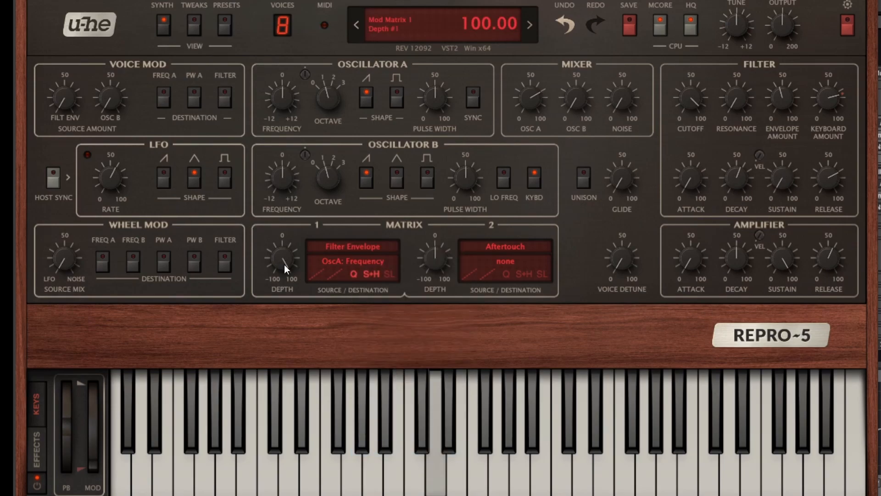
Step: Set the LFO rate to 79 with a longer filter envelope decay, and enable the LFO's host sync
{"action": "left_click_drag", "start_coordinate": [125, 183], "coordinate": [142, 145]}
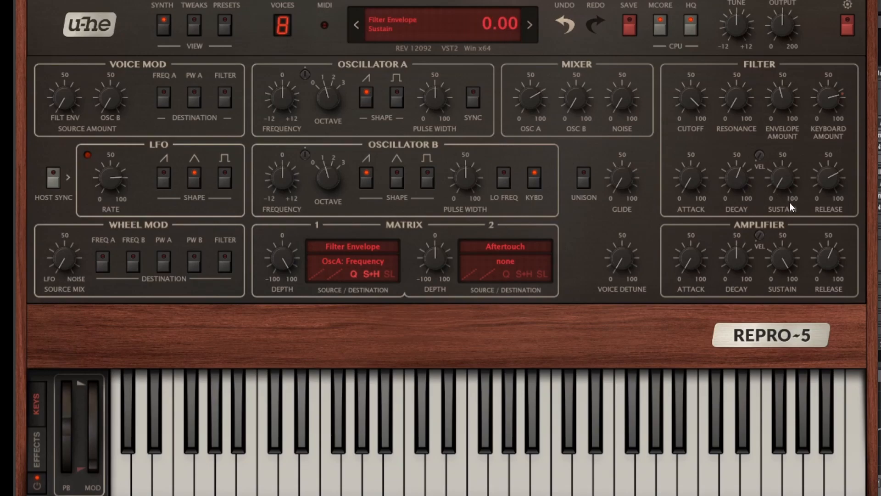
{"action": "left_click_drag", "start_coordinate": [735, 184], "coordinate": [740, 155]}
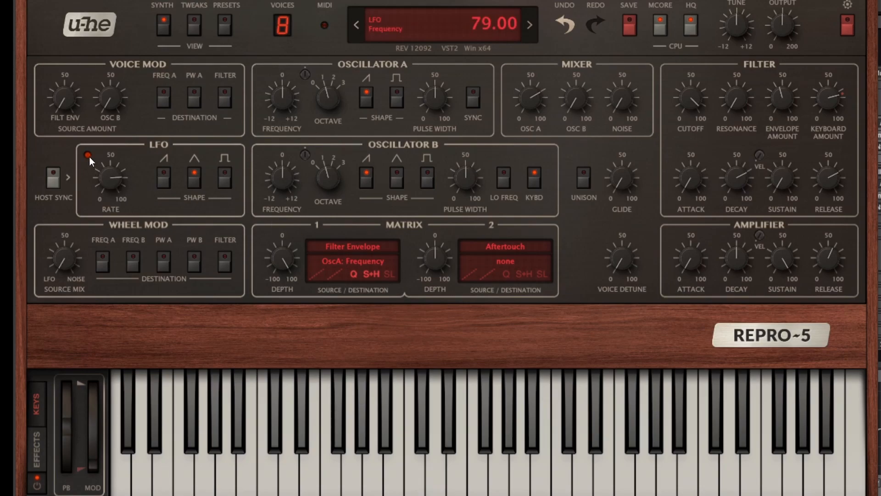
{"action": "left_click", "coordinate": [52, 183]}
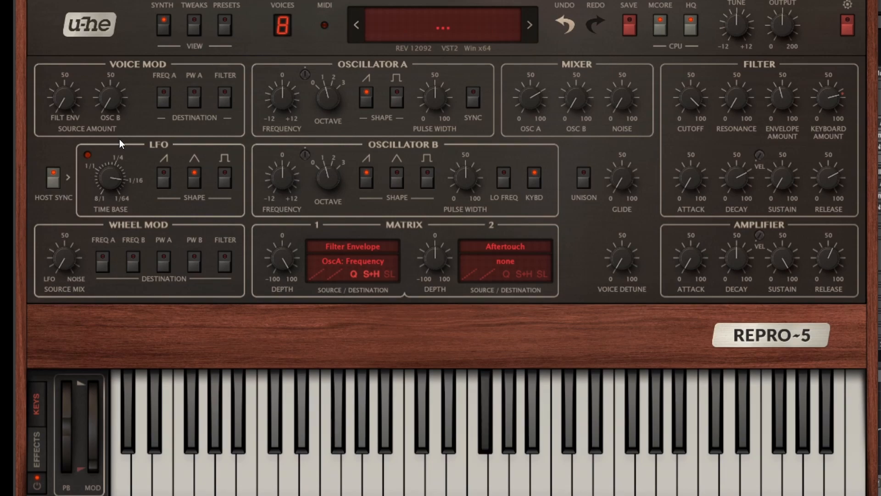
Step: Raise the filter envelope's attack to 51, and lengthen it further
{"action": "left_click_drag", "start_coordinate": [699, 185], "coordinate": [719, 84]}
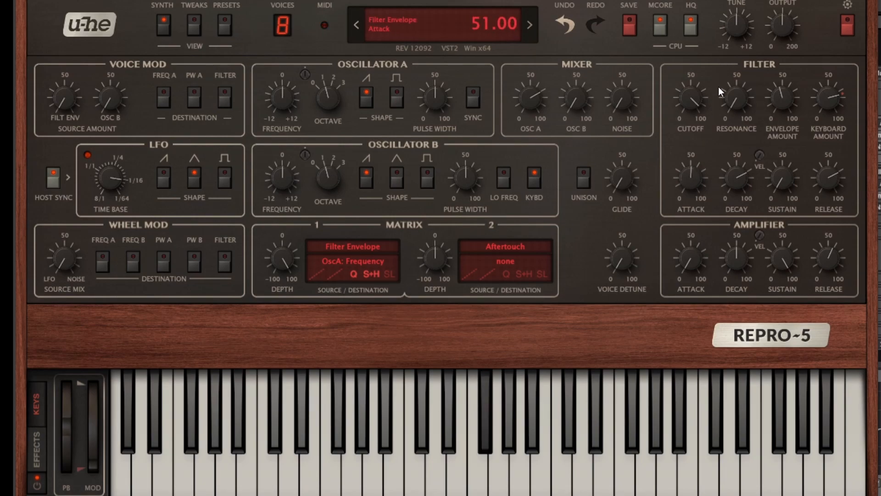
{"action": "left_click_drag", "start_coordinate": [693, 189], "coordinate": [687, 134]}
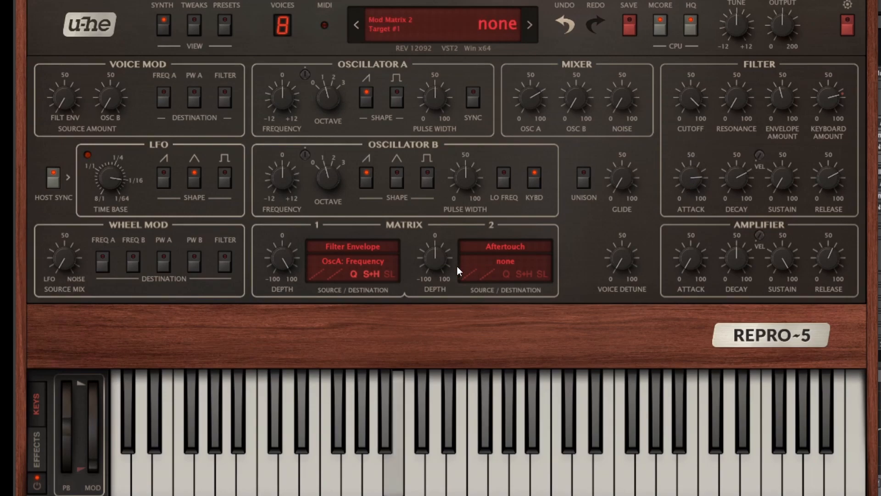
Step: Clear matrix slot 1's sample-and-hold and quantize modifiers, and turn off the LFO's host sync
{"action": "left_click", "coordinate": [371, 274]}
{"action": "left_click", "coordinate": [385, 279]}
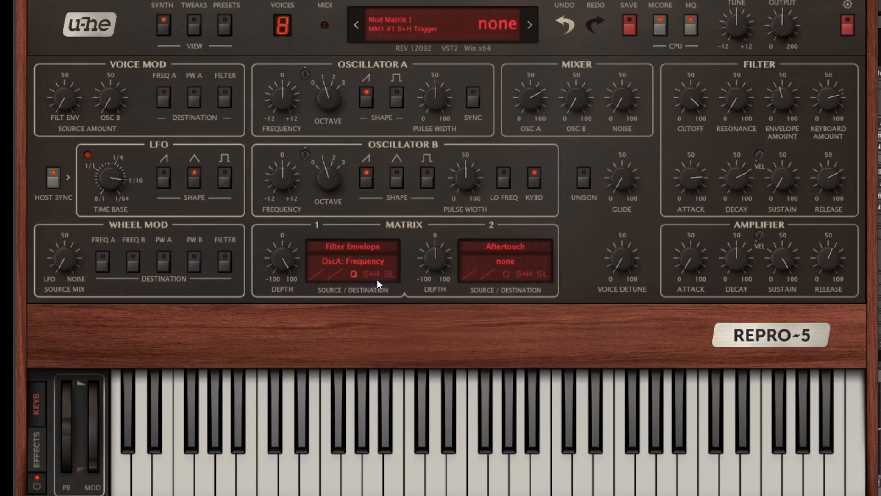
{"action": "left_click", "coordinate": [354, 275]}
{"action": "left_click", "coordinate": [400, 214]}
{"action": "left_click", "coordinate": [53, 178]}
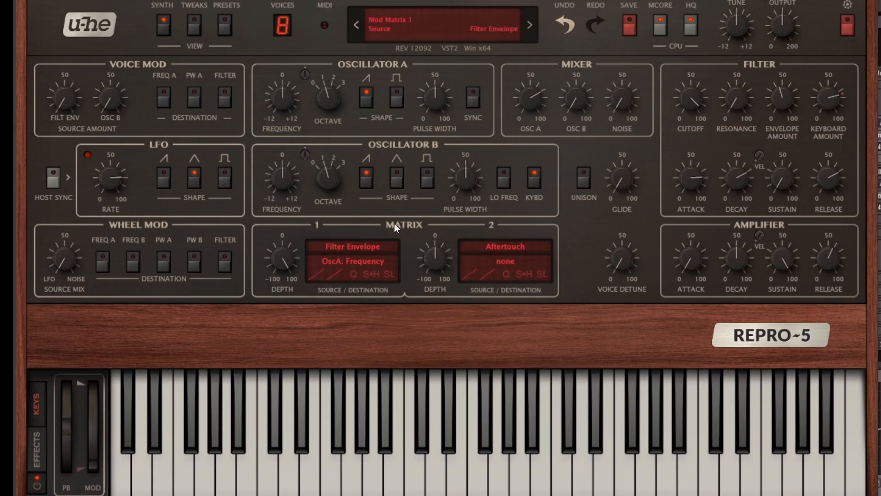
Step: Reset matrix slot 1's depth to 0 and change its source to Voice Index
{"action": "left_click", "coordinate": [351, 251]}
{"action": "left_click", "coordinate": [327, 277]}
{"action": "left_click", "coordinate": [349, 250]}
{"action": "left_click", "coordinate": [270, 271]}
{"action": "double_click", "coordinate": [282, 259]}
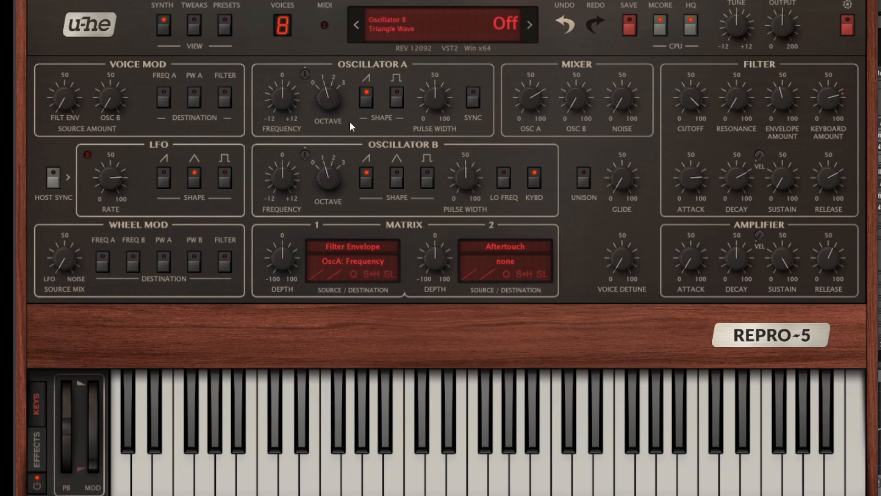
{"action": "left_click", "coordinate": [354, 247]}
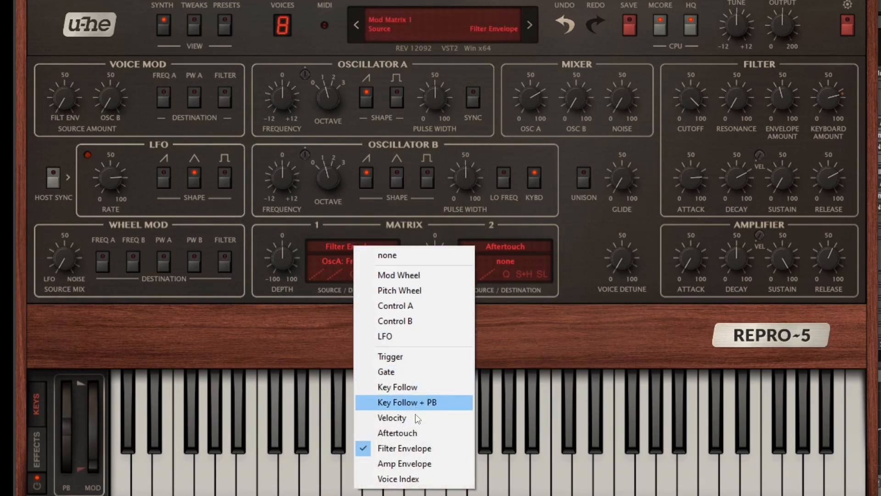
{"action": "left_click", "coordinate": [399, 479]}
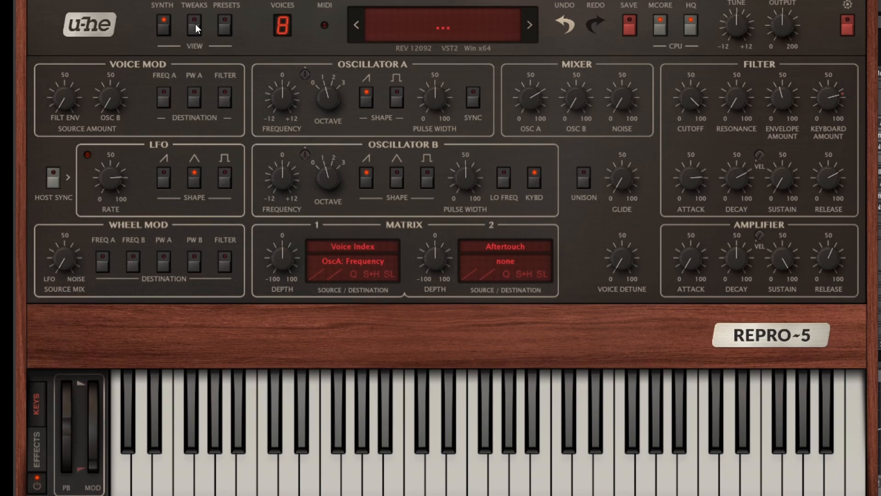
Step: Turn off HQ mode and compare poly voice reallocation on and off in the tweaks view, leaving reallocation off
{"action": "left_click", "coordinate": [195, 25]}
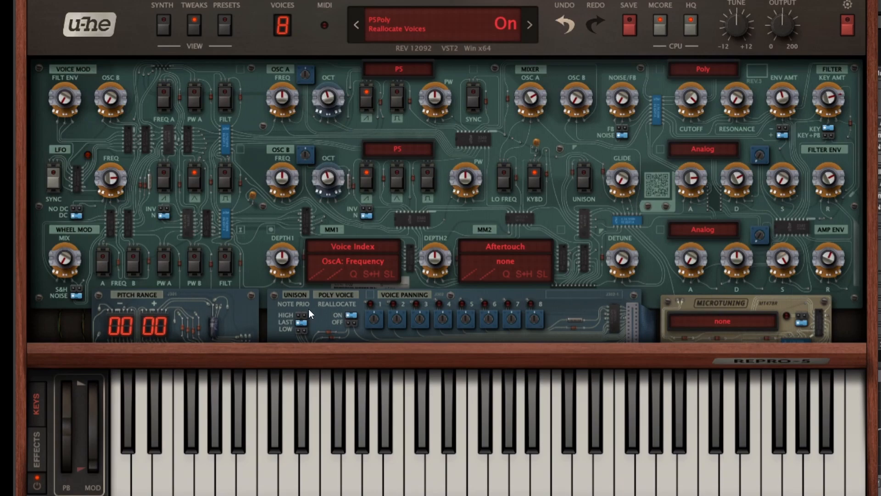
{"action": "left_click", "coordinate": [351, 323]}
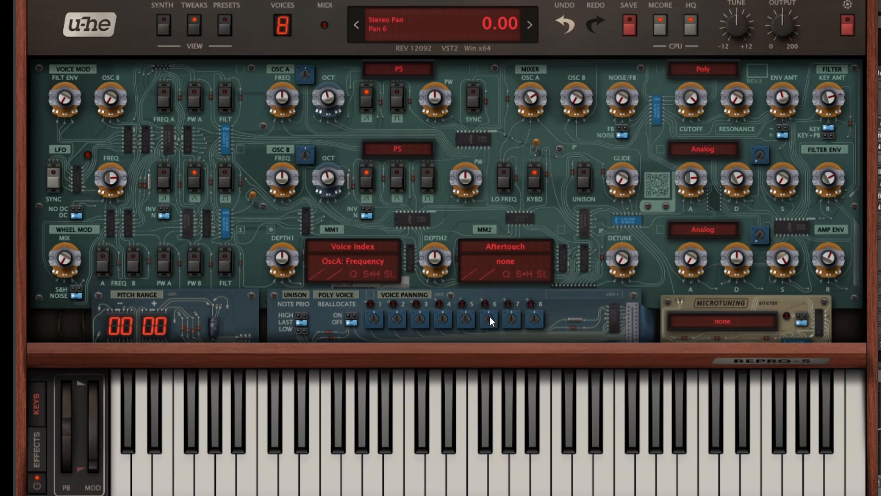
{"action": "left_click", "coordinate": [694, 29]}
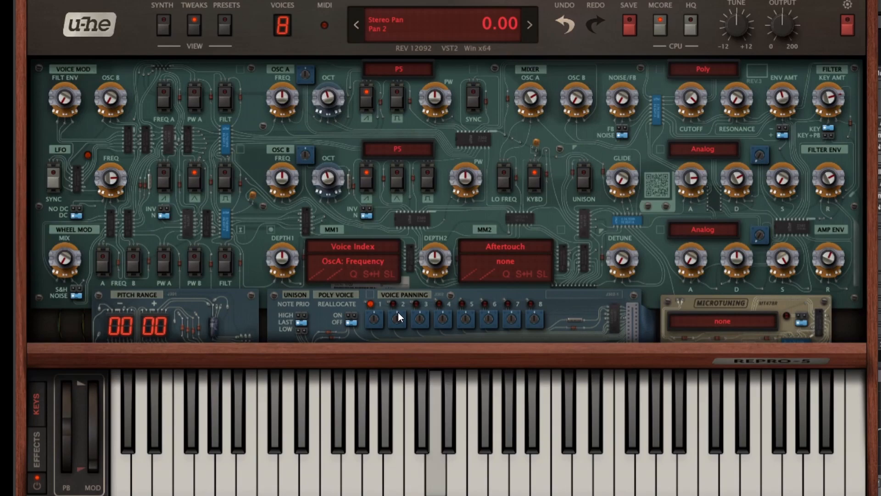
{"action": "left_click", "coordinate": [349, 315]}
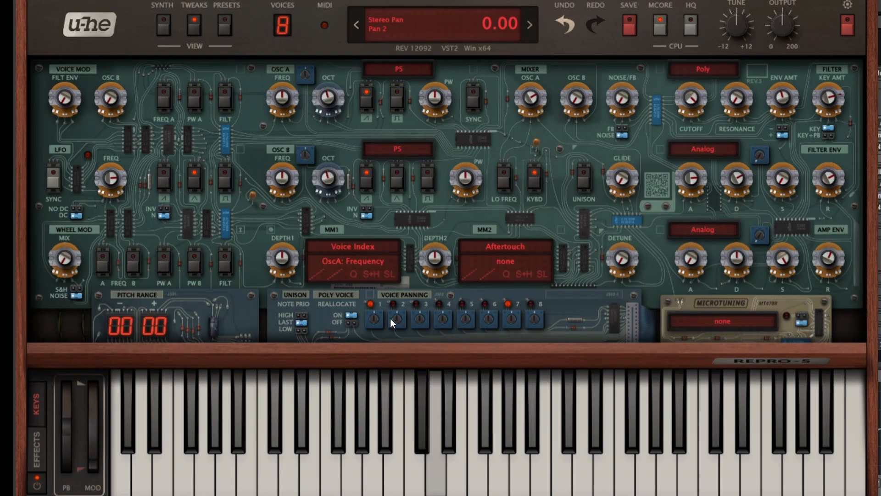
{"action": "left_click", "coordinate": [350, 322]}
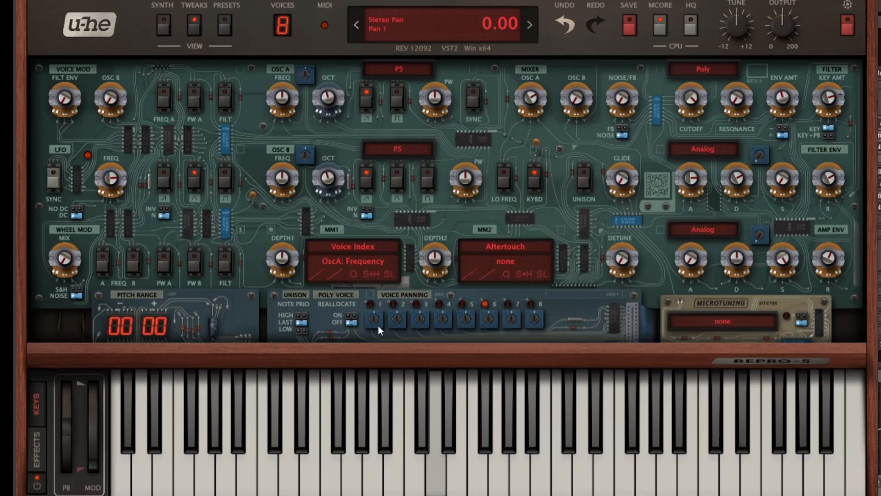
Step: Reduce the number of voices to 3
{"action": "left_click", "coordinate": [166, 31]}
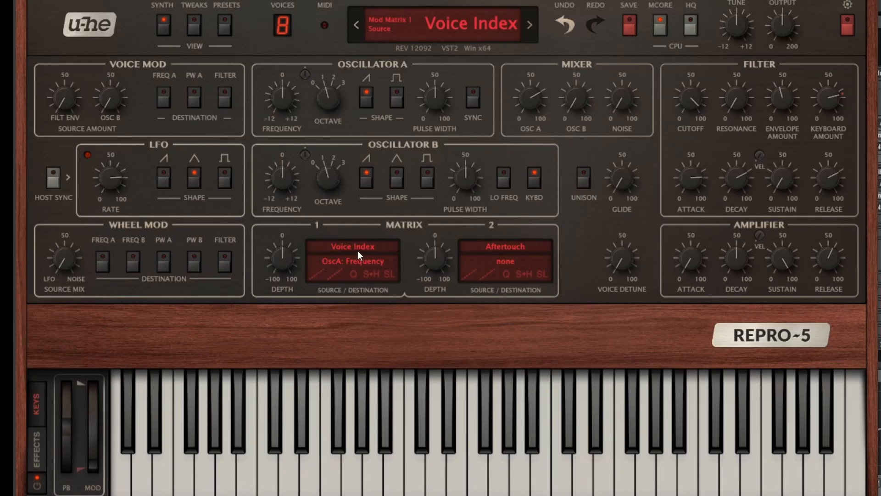
{"action": "left_click", "coordinate": [224, 25]}
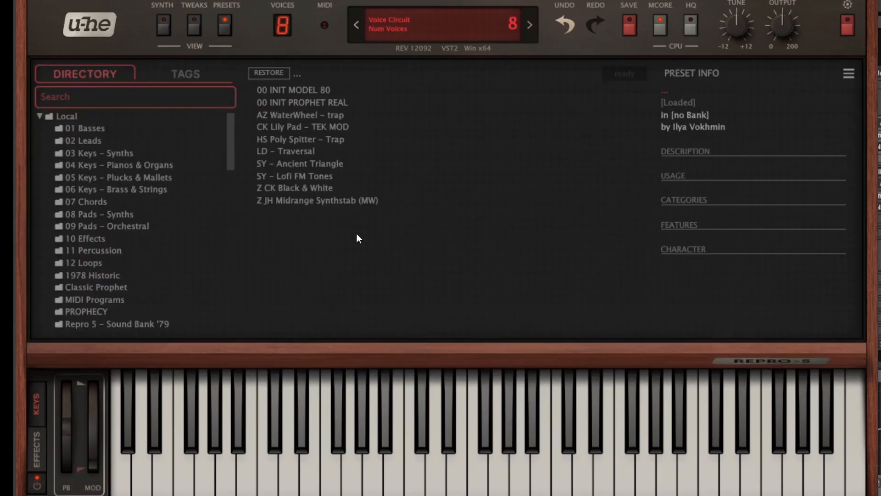
{"action": "left_click", "coordinate": [194, 26]}
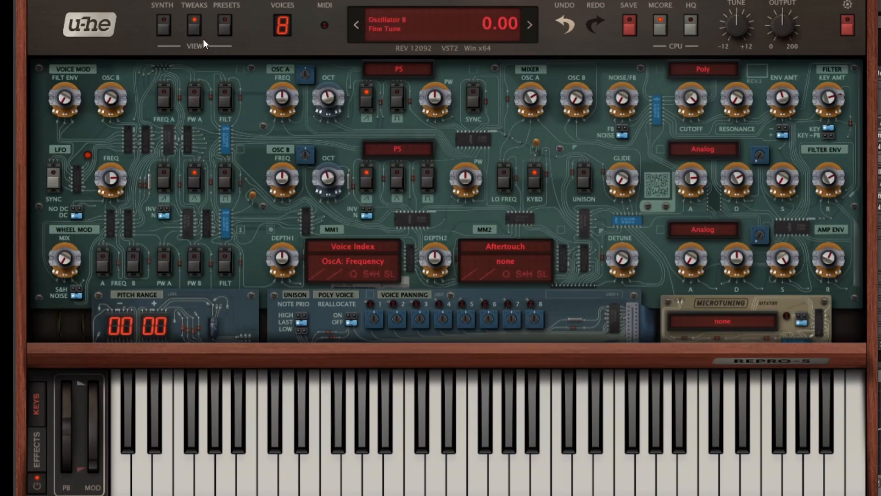
{"action": "left_click", "coordinate": [283, 25]}
{"action": "left_click", "coordinate": [305, 64]}
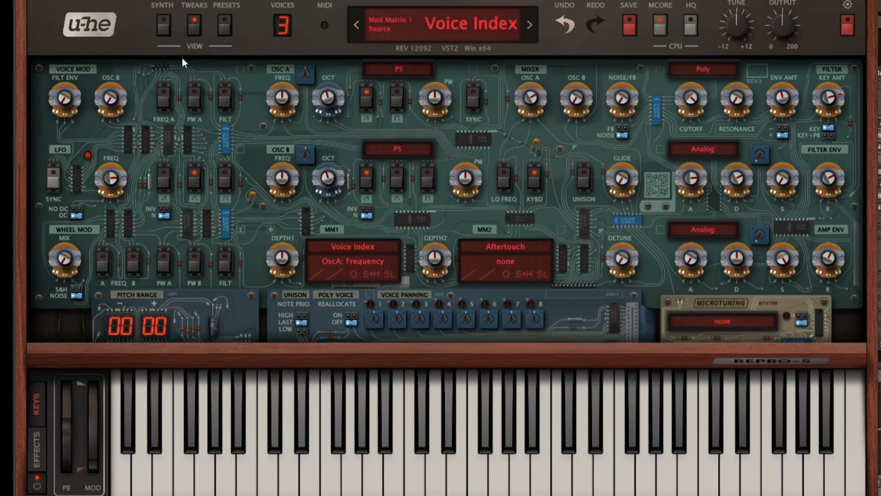
Step: Raise matrix slot 1's depth to 46 and further, so Voice Index modulates Oscillator A's frequency
{"action": "left_click", "coordinate": [161, 25]}
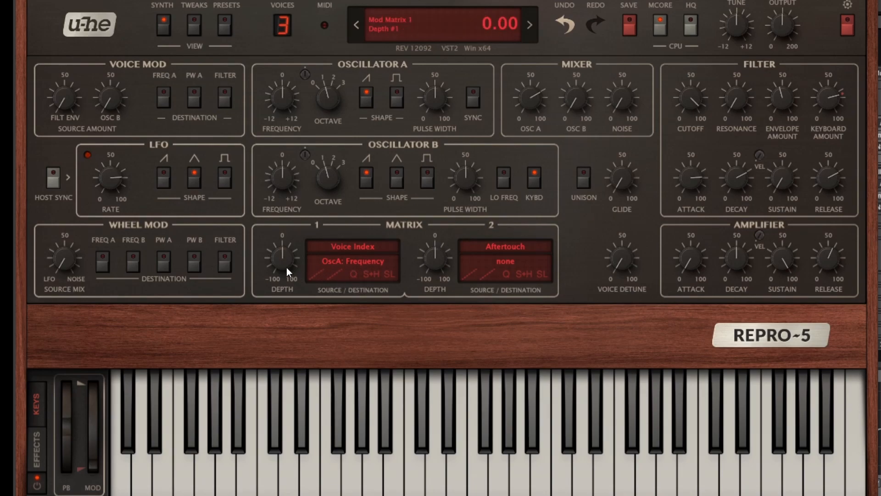
{"action": "left_click_drag", "start_coordinate": [286, 266], "coordinate": [301, 220]}
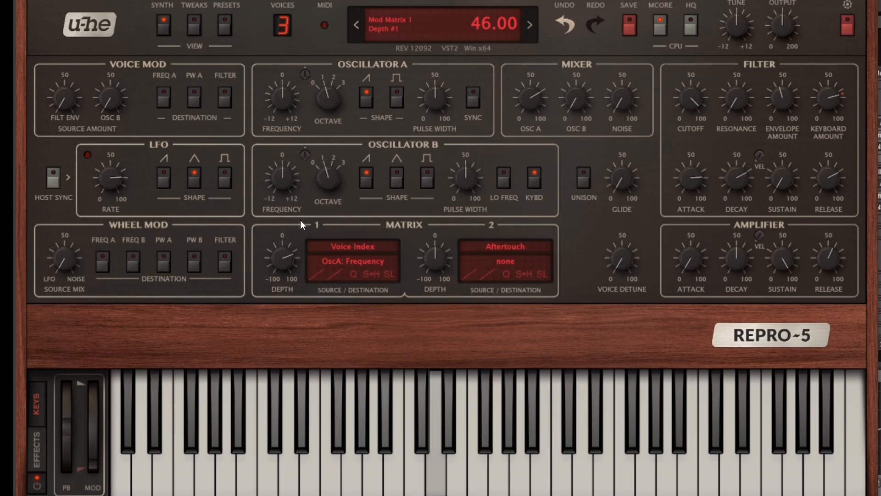
{"action": "left_click_drag", "start_coordinate": [293, 259], "coordinate": [294, 238]}
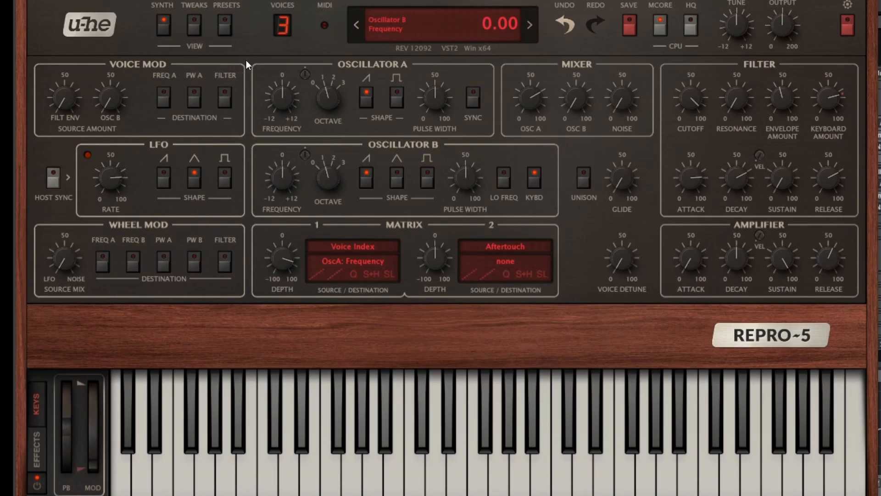
{"action": "left_click", "coordinate": [195, 28]}
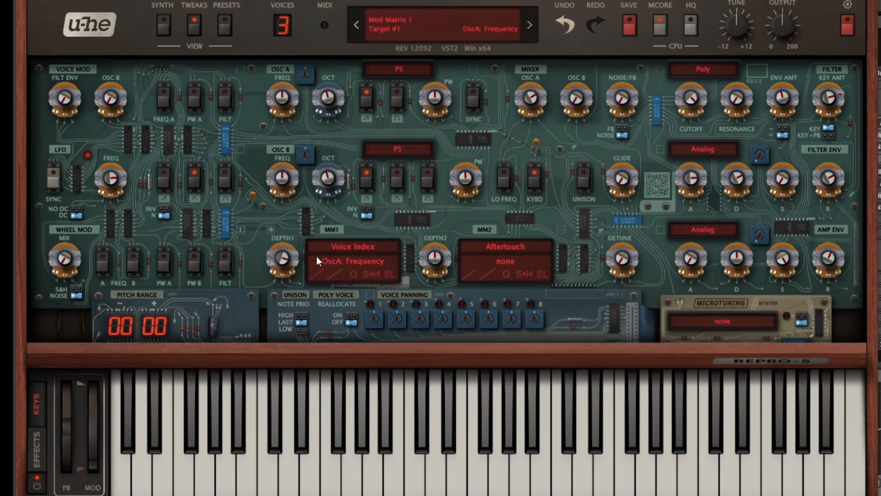
{"action": "left_click", "coordinate": [162, 27]}
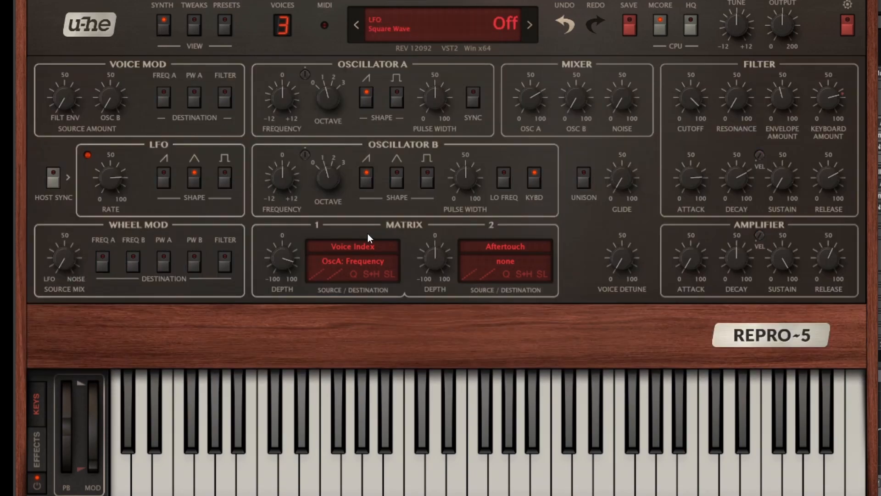
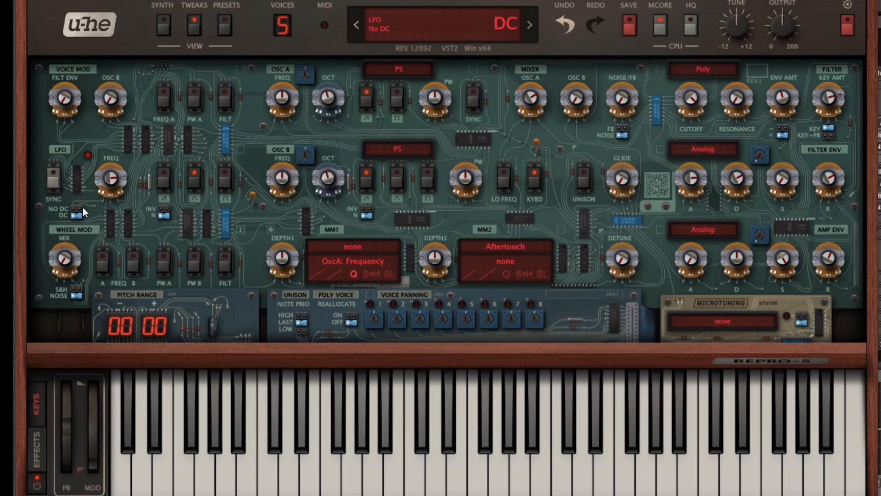
Step: Switch the LFO shape from triangle to square in the synth view
{"action": "left_click", "coordinate": [159, 31]}
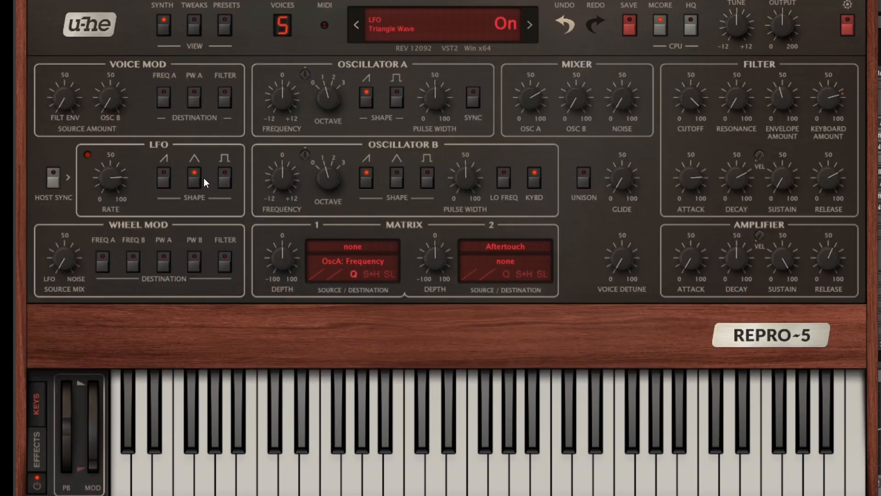
{"action": "left_click", "coordinate": [225, 181]}
{"action": "left_click", "coordinate": [195, 186]}
Step: Set matrix slot 1's source to LFO with a depth of about 67 on Oscillator A's frequency
{"action": "left_click", "coordinate": [344, 246]}
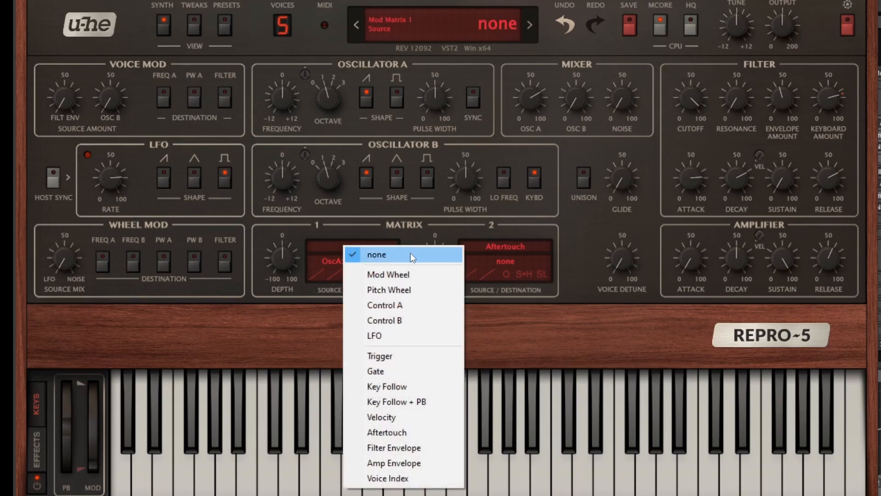
{"action": "left_click", "coordinate": [394, 333]}
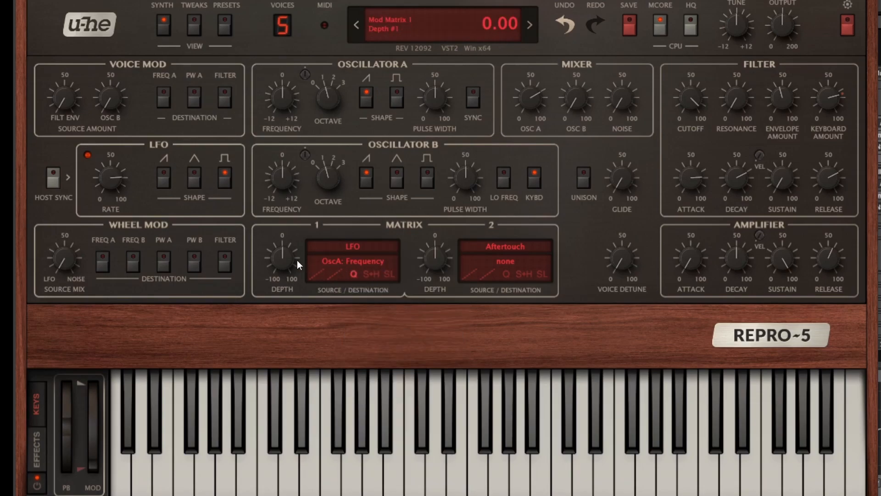
{"action": "left_click_drag", "start_coordinate": [280, 255], "coordinate": [296, 189]}
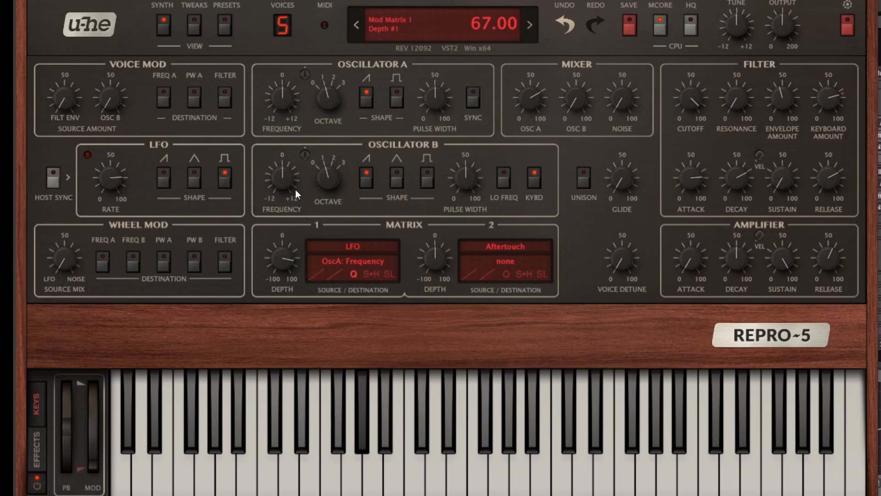
Step: Compare the LFO's No DC and DC settings in the tweaks view, leaving it on No DC
{"action": "left_click", "coordinate": [194, 27]}
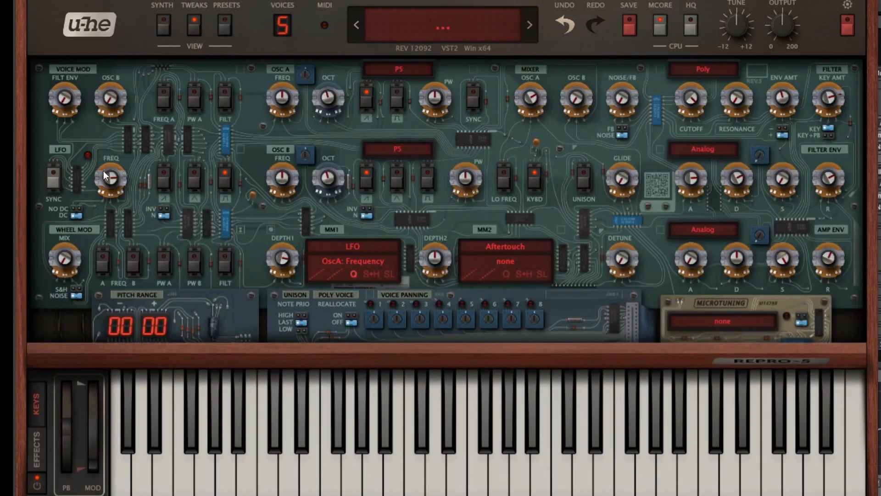
{"action": "left_click", "coordinate": [81, 208]}
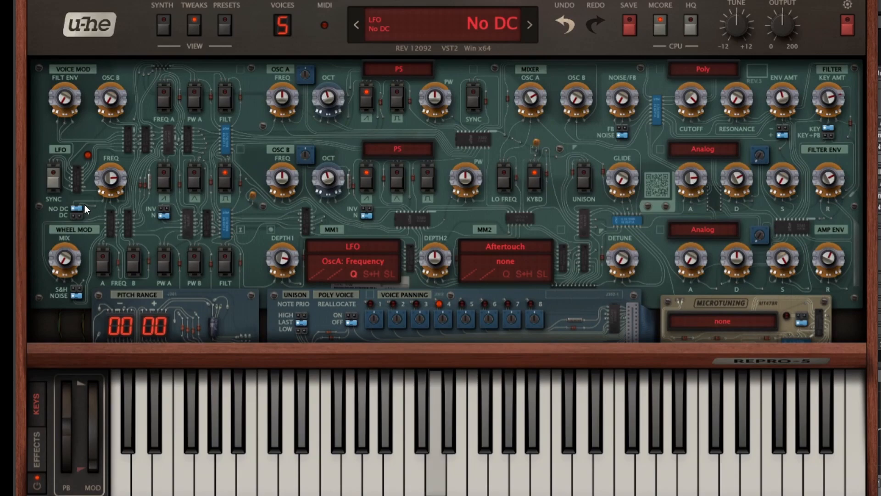
{"action": "left_click", "coordinate": [75, 215]}
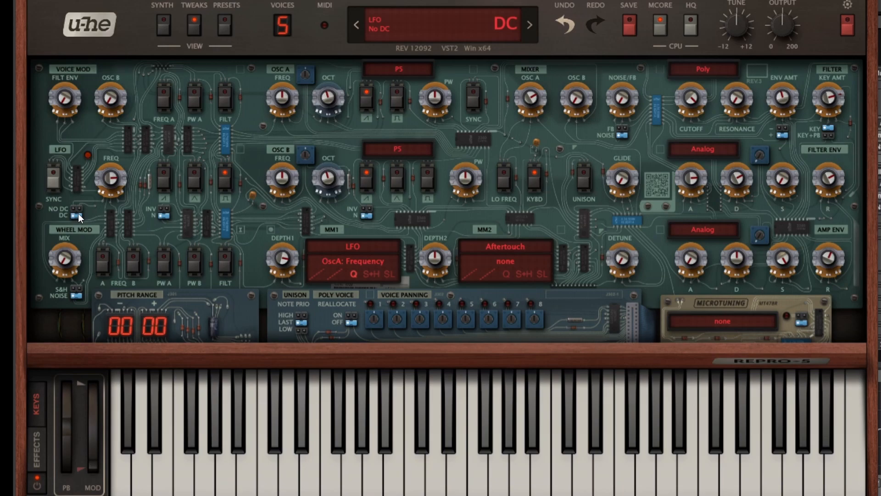
{"action": "left_click", "coordinate": [76, 208]}
{"action": "mouse_move", "coordinate": [72, 212]}
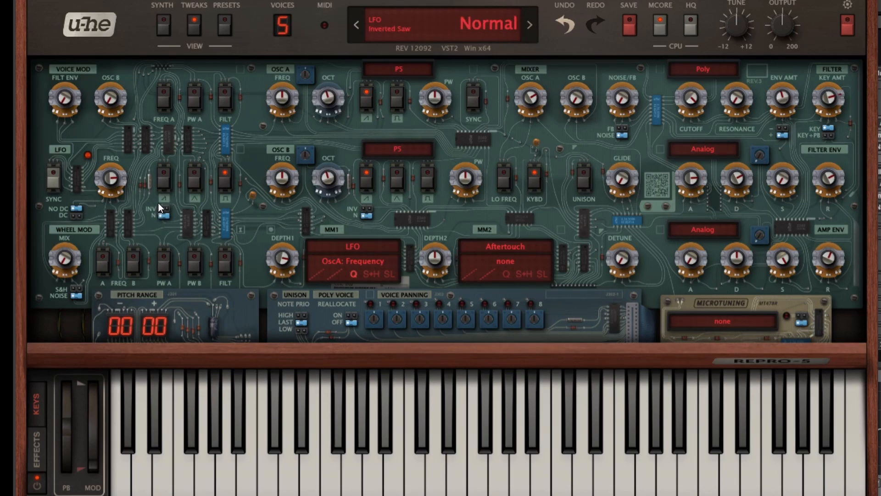
Step: Switch the LFO shape from square to saw in the synth view
{"action": "left_click", "coordinate": [164, 31]}
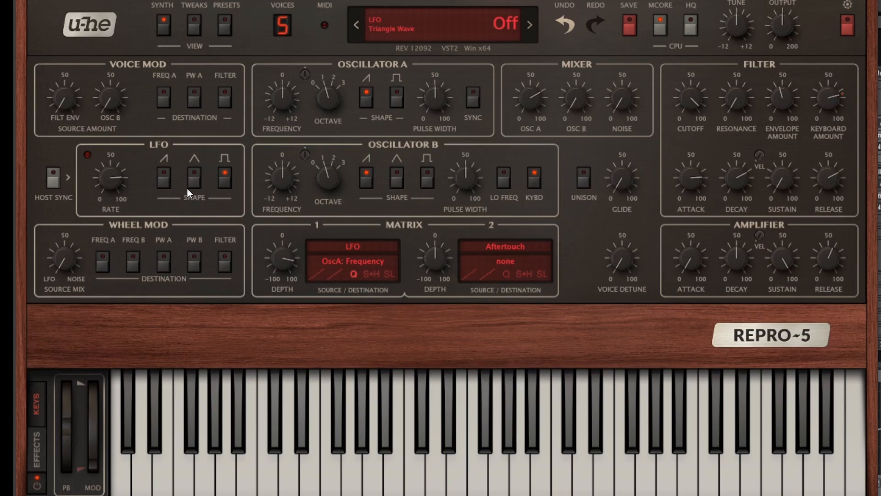
{"action": "left_click", "coordinate": [166, 188]}
{"action": "left_click", "coordinate": [221, 181]}
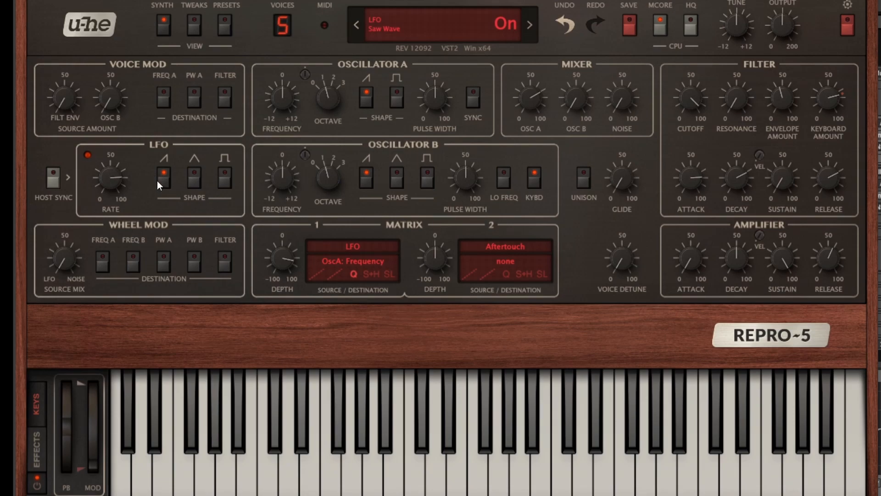
Step: Lower the LFO rate to 60 and raise it again slightly, with matrix slot 1's quantize turned off
{"action": "left_click_drag", "start_coordinate": [120, 183], "coordinate": [118, 222]}
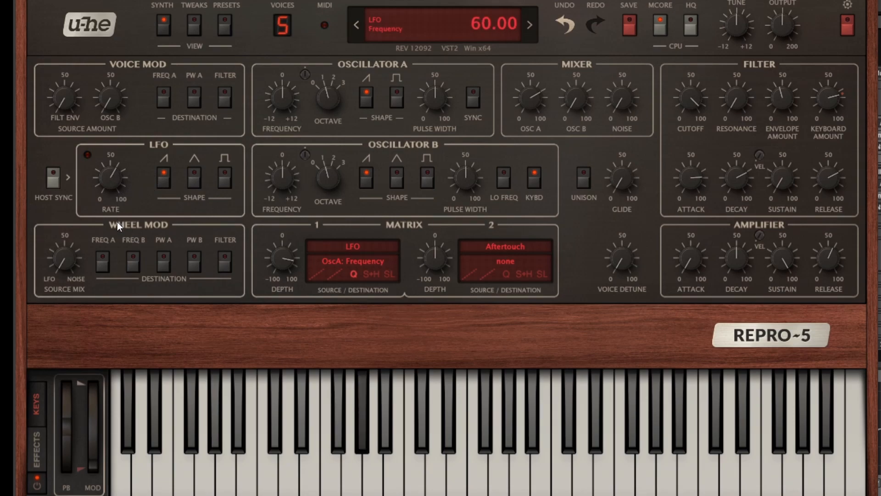
{"action": "left_click", "coordinate": [352, 273]}
{"action": "left_click", "coordinate": [377, 215]}
{"action": "left_click_drag", "start_coordinate": [119, 186], "coordinate": [125, 166]}
Step: Set the LFO's saw wave to inverted in the tweaks view
{"action": "left_click", "coordinate": [193, 25]}
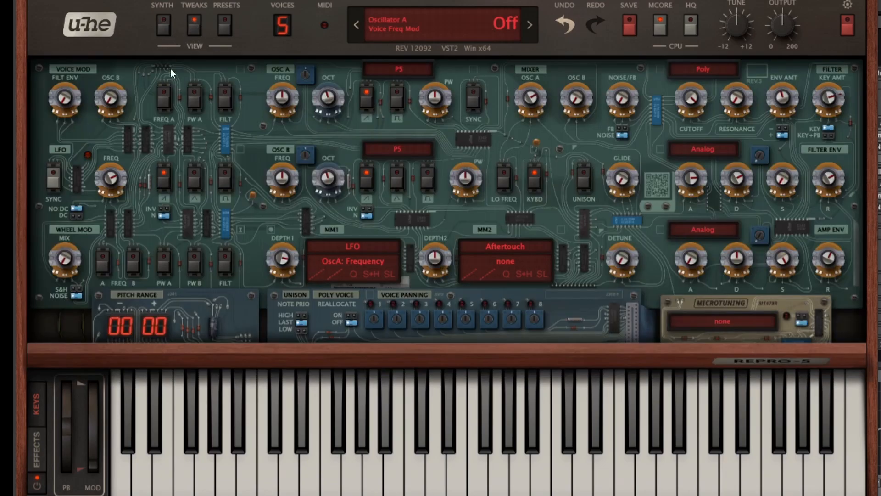
{"action": "left_click", "coordinate": [164, 209]}
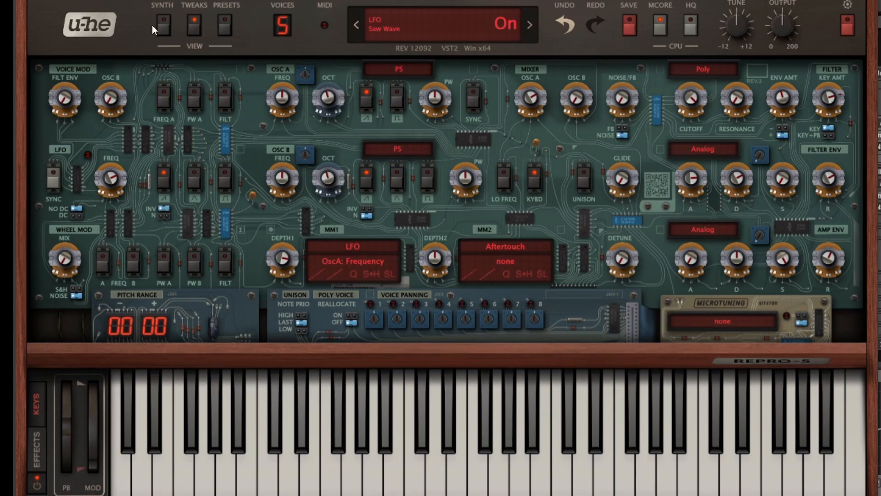
Step: Compare poly voice reallocation switched on and off in the tweaks view, leaving it off
{"action": "left_click", "coordinate": [163, 26]}
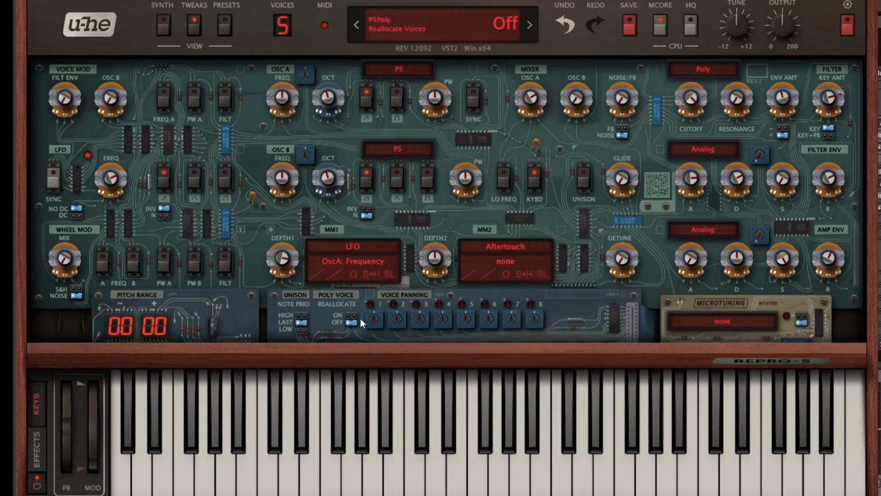
{"action": "left_click", "coordinate": [163, 25]}
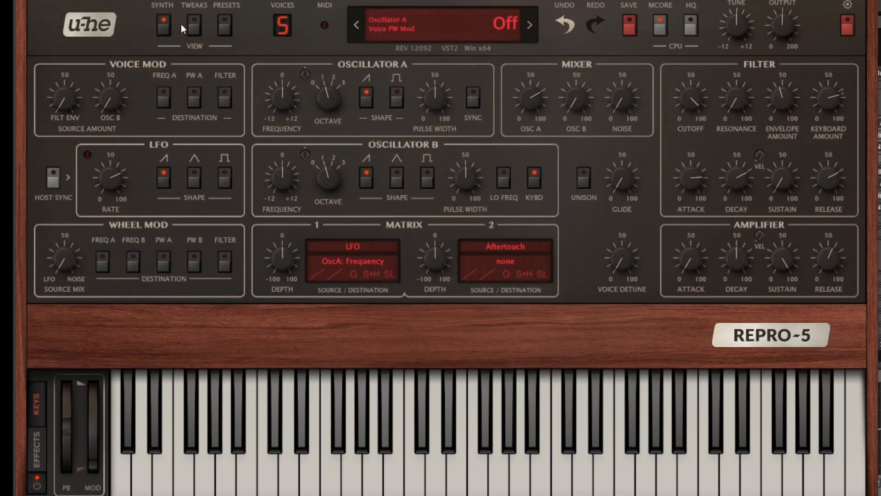
{"action": "left_click", "coordinate": [224, 24]}
{"action": "left_click", "coordinate": [194, 26]}
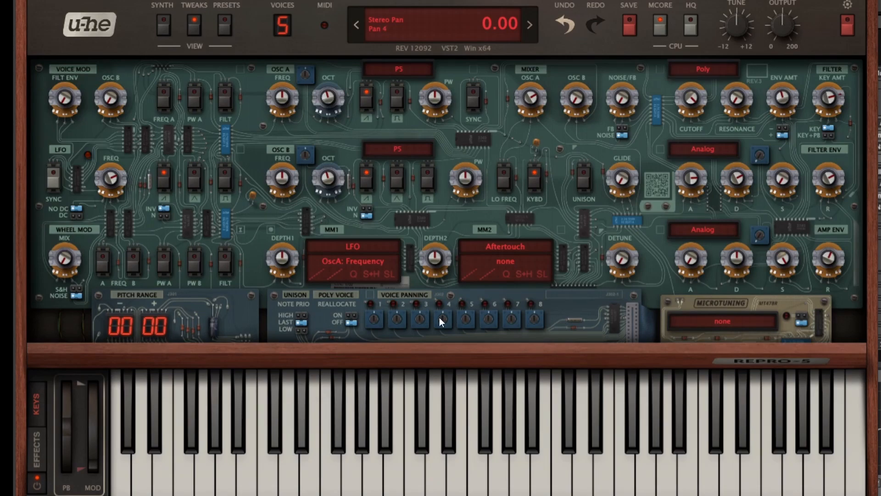
{"action": "left_click", "coordinate": [349, 316]}
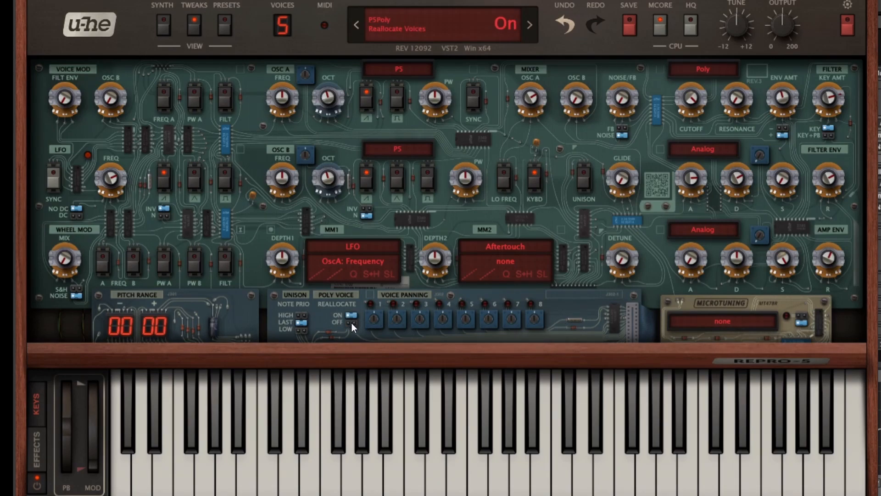
{"action": "left_click", "coordinate": [351, 323]}
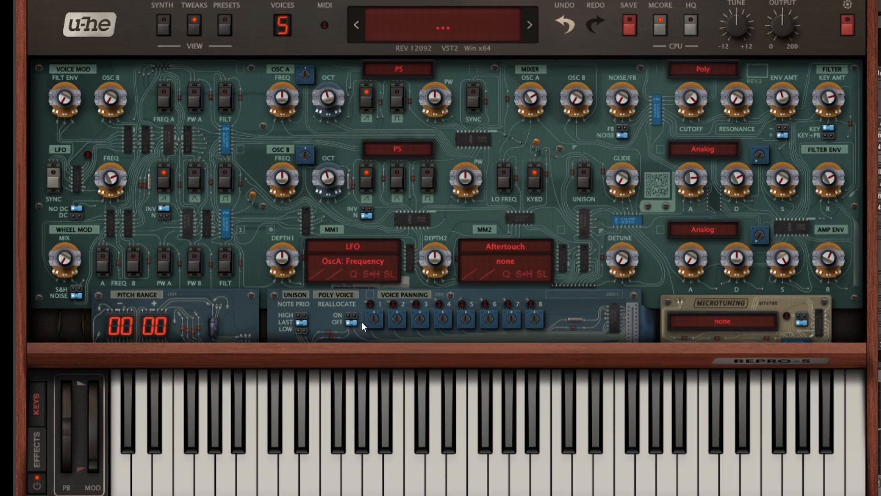
{"action": "left_click", "coordinate": [350, 315]}
{"action": "left_click", "coordinate": [351, 323]}
Step: Raise the voice detune to 74 in the synth view and reduce the amplifier envelope's release to 0
{"action": "left_click", "coordinate": [163, 23]}
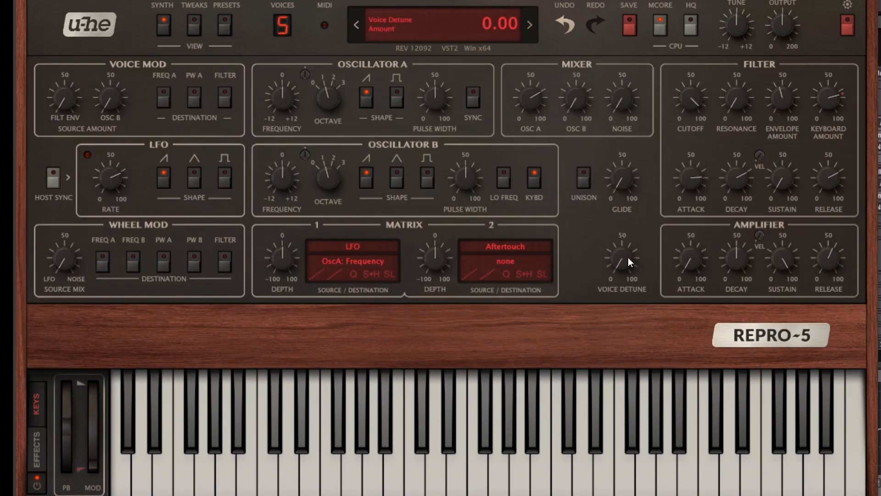
{"action": "left_click_drag", "start_coordinate": [624, 262], "coordinate": [615, 181]}
{"action": "left_click_drag", "start_coordinate": [615, 264], "coordinate": [617, 204]}
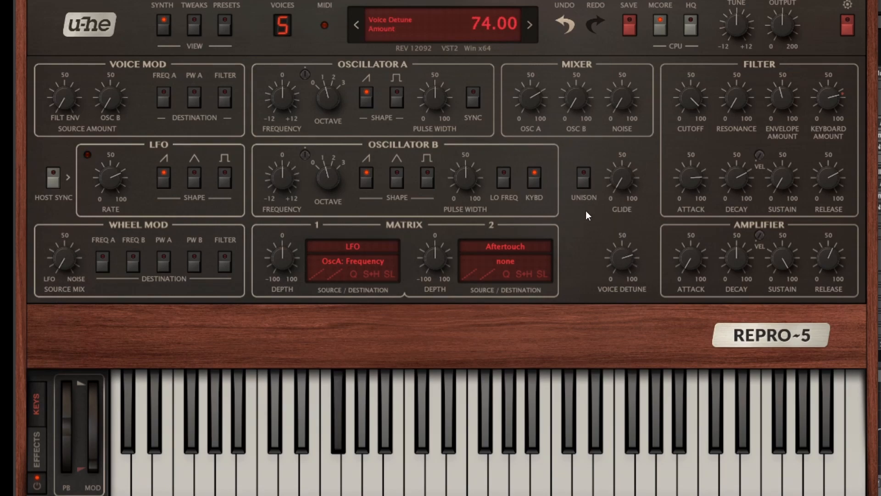
{"action": "left_click_drag", "start_coordinate": [827, 255], "coordinate": [810, 382]}
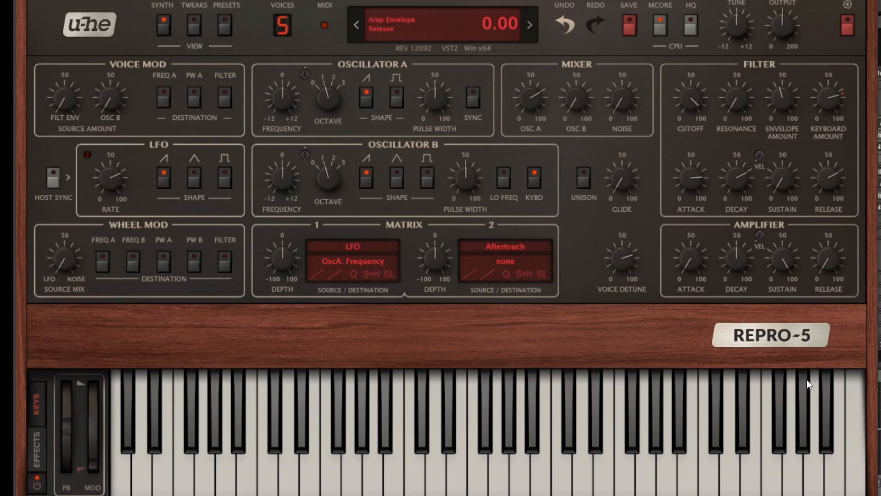
Step: Raise the voice detune to its maximum and bring it back down to 11
{"action": "left_click_drag", "start_coordinate": [617, 261], "coordinate": [624, 163]}
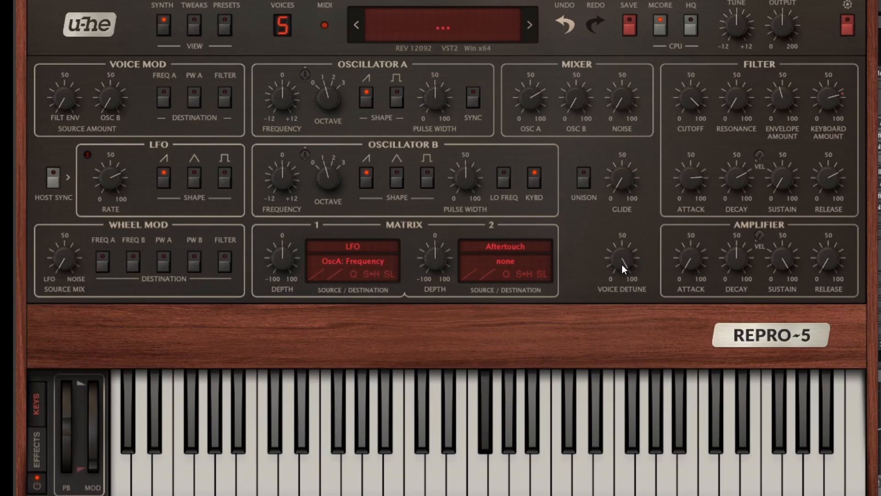
{"action": "left_click_drag", "start_coordinate": [622, 252], "coordinate": [611, 283]}
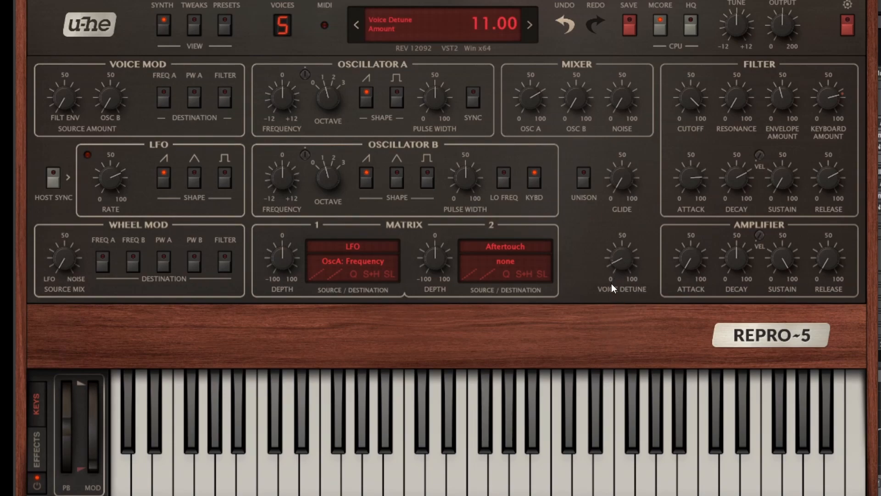
Step: In the tweaks view, set the voice count to 2 and try panning voice 1, resetting the pans of voices 1 and 2
{"action": "left_click", "coordinate": [219, 32]}
{"action": "left_click", "coordinate": [197, 28]}
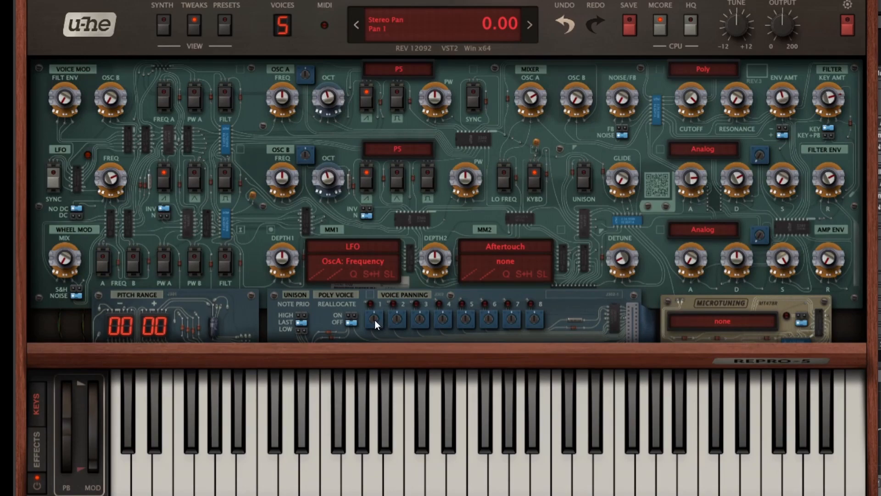
{"action": "left_click_drag", "start_coordinate": [375, 320], "coordinate": [372, 336]}
{"action": "left_click", "coordinate": [288, 24]}
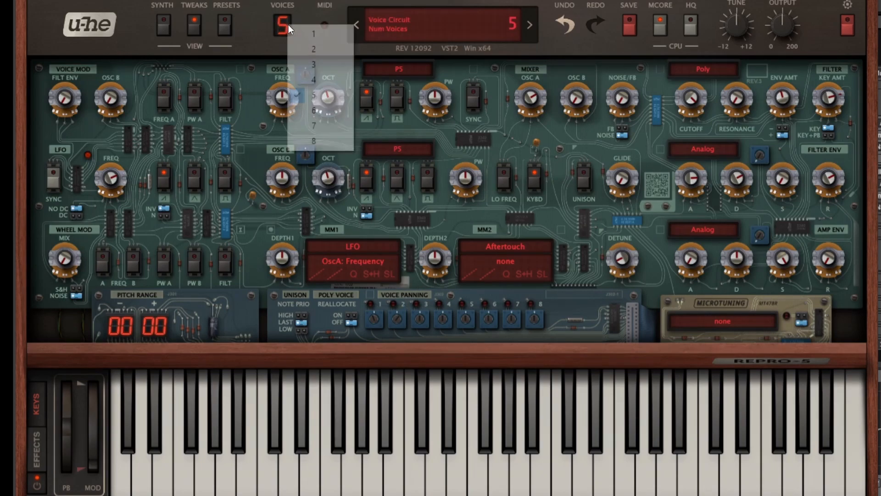
{"action": "left_click", "coordinate": [310, 56]}
{"action": "left_click_drag", "start_coordinate": [375, 317], "coordinate": [374, 341]}
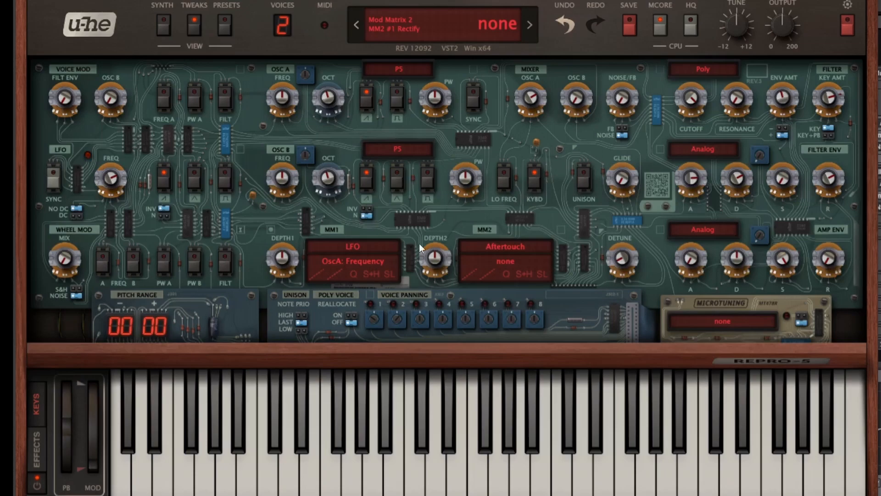
{"action": "double_click", "coordinate": [374, 324]}
{"action": "double_click", "coordinate": [394, 321]}
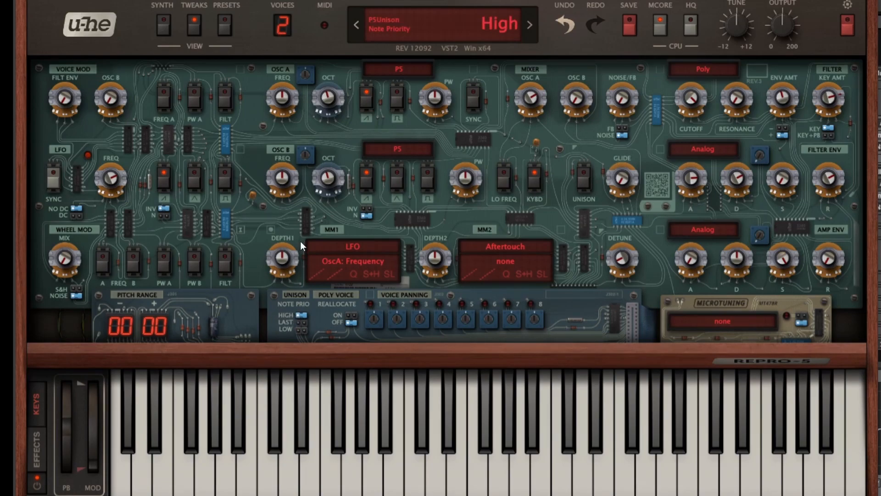
Step: Set the voice count to 1 and try unison note priority Low, leaving it on Last
{"action": "left_click", "coordinate": [289, 27]}
{"action": "left_click", "coordinate": [324, 37]}
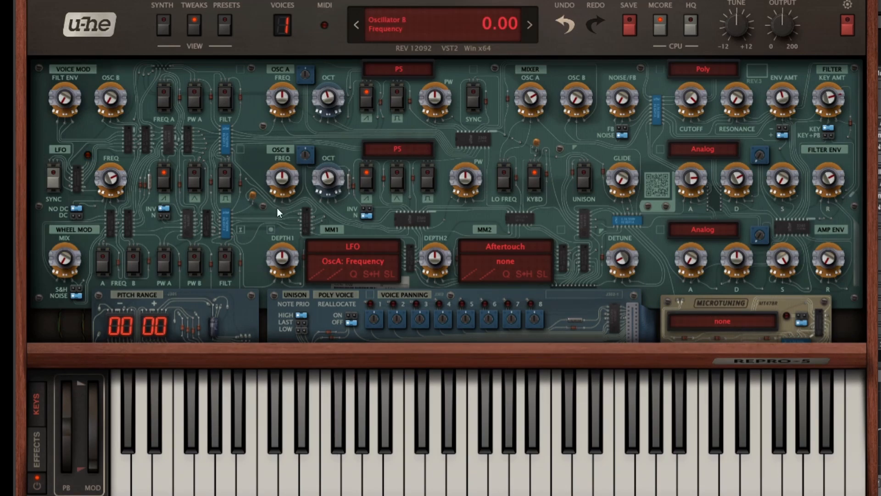
{"action": "left_click", "coordinate": [302, 331]}
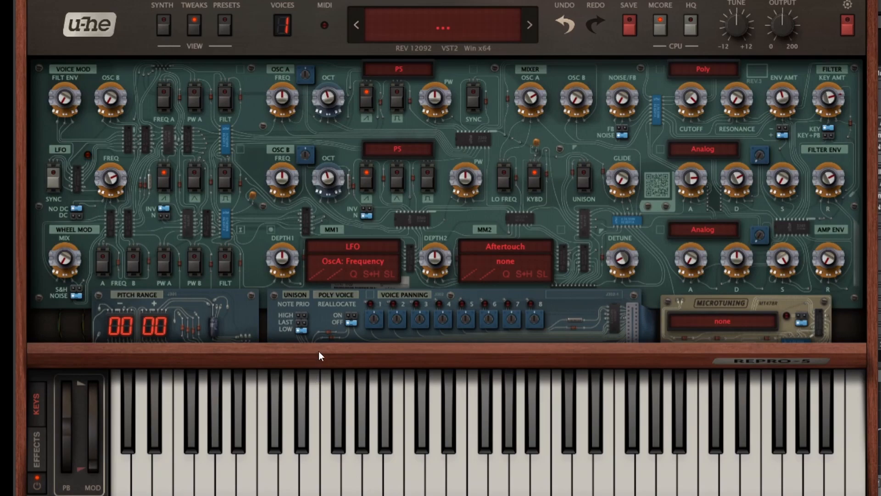
{"action": "mouse_move", "coordinate": [299, 327]}
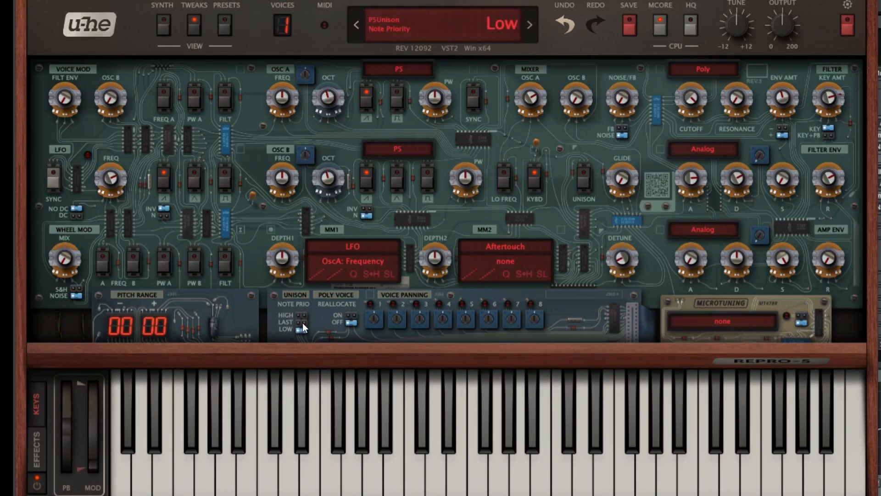
{"action": "left_click", "coordinate": [302, 323]}
Step: Set the pitch wheel range to 3 semitones down and 3 semitones up
{"action": "mouse_move", "coordinate": [355, 313]}
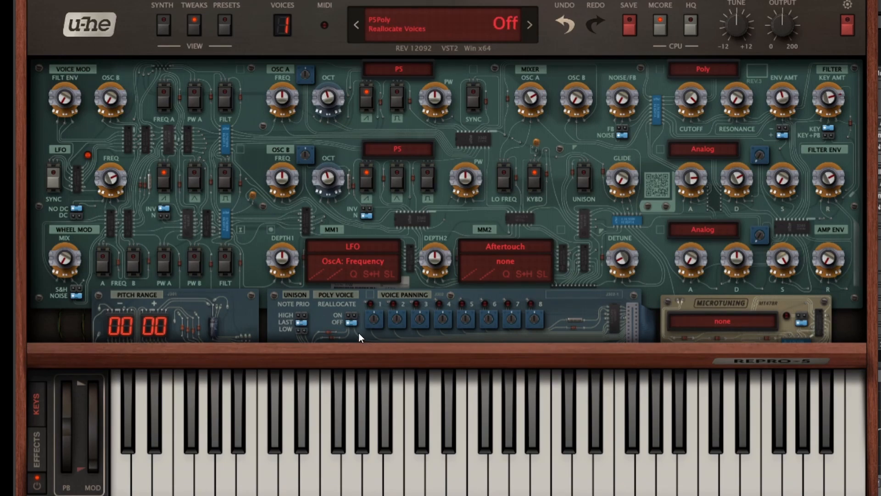
{"action": "mouse_move", "coordinate": [541, 319]}
{"action": "mouse_move", "coordinate": [354, 243]}
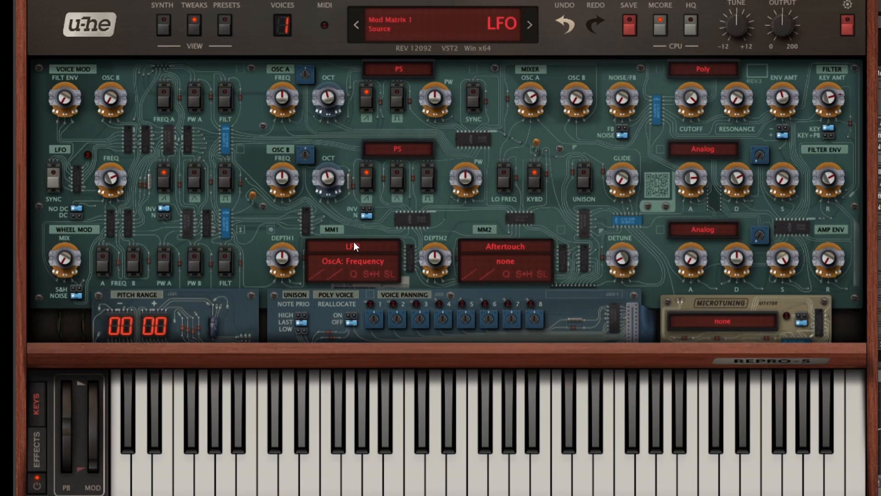
{"action": "mouse_move", "coordinate": [126, 324]}
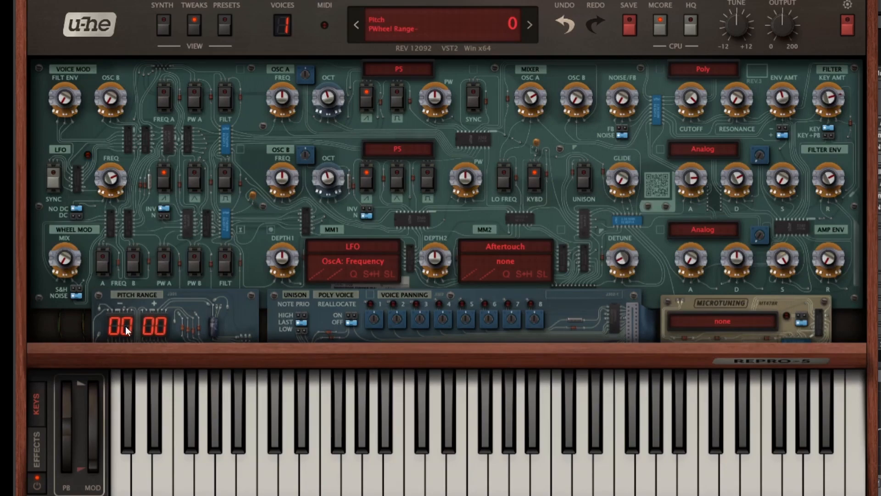
{"action": "left_click", "coordinate": [123, 329]}
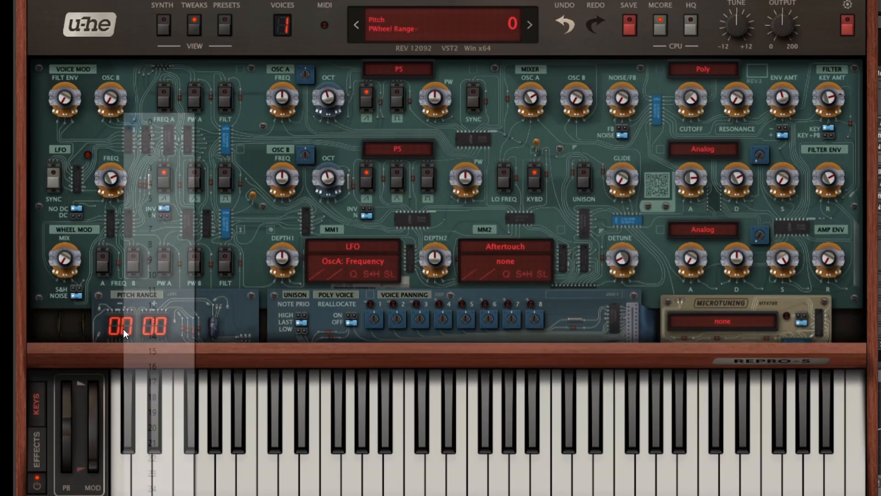
{"action": "left_click", "coordinate": [165, 168]}
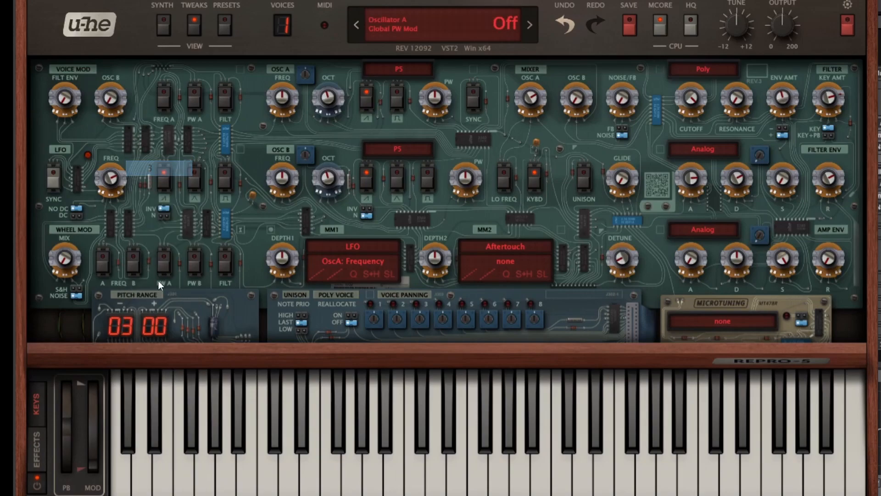
{"action": "left_click", "coordinate": [156, 325]}
{"action": "left_click", "coordinate": [190, 169]}
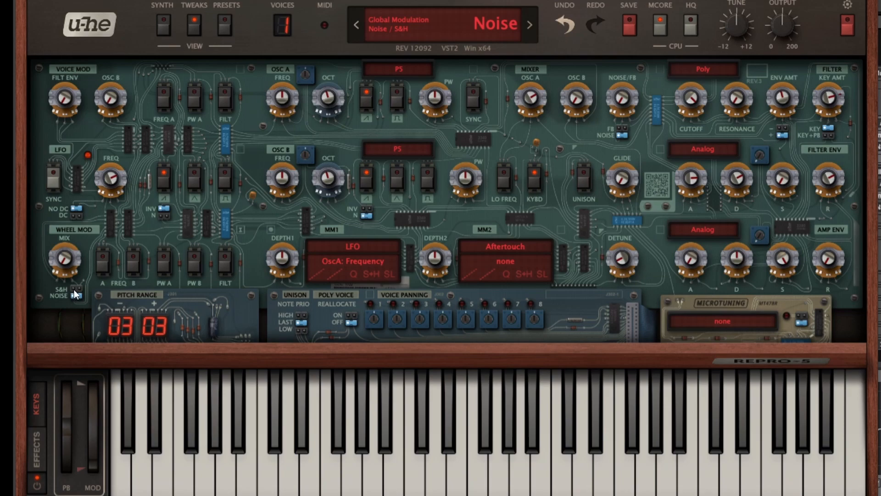
Step: In the synth view, enable Freq A as a wheel mod destination and set the source mix fully to noise at 100
{"action": "left_click", "coordinate": [164, 24]}
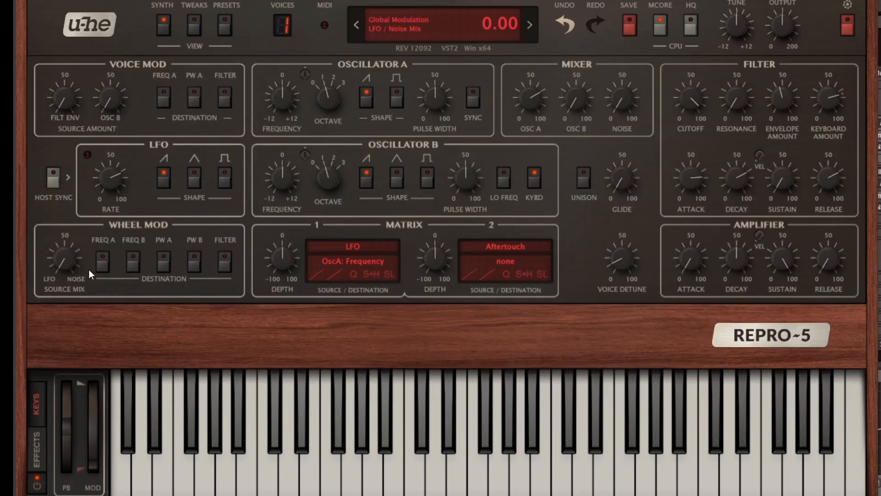
{"action": "left_click", "coordinate": [101, 266]}
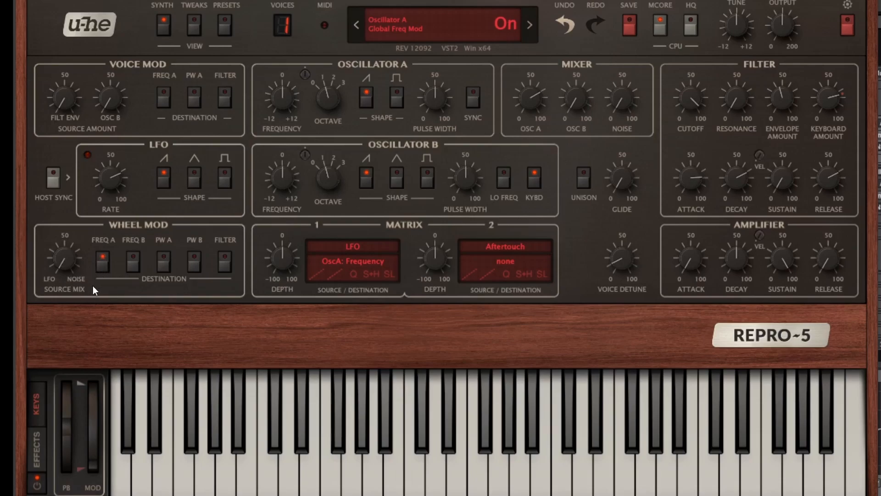
{"action": "left_click_drag", "start_coordinate": [66, 269], "coordinate": [67, 69]}
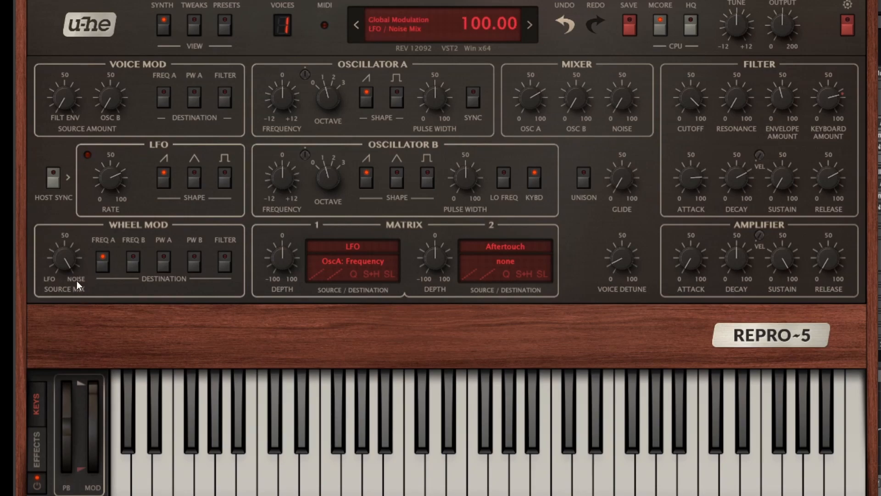
Step: Switch the wheel mod's noise source to S&H in the tweaks view and raise the LFO rate in the synth view
{"action": "left_click", "coordinate": [195, 27]}
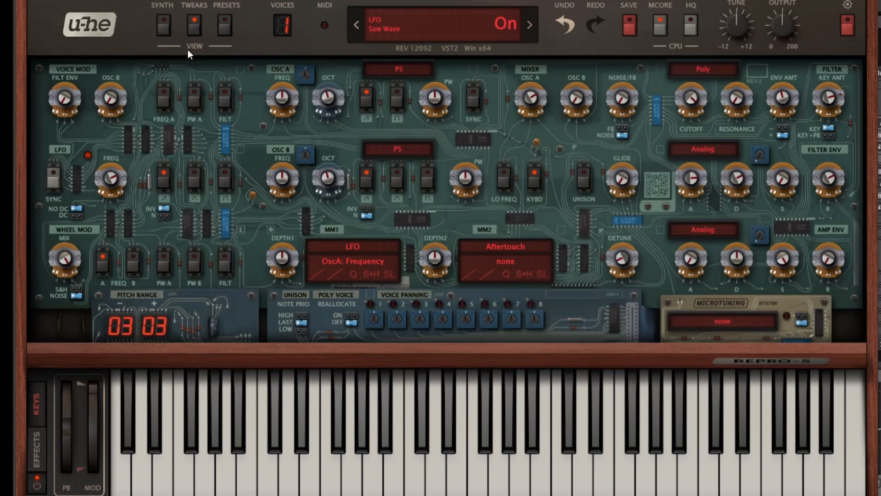
{"action": "left_click", "coordinate": [79, 286]}
{"action": "left_click", "coordinate": [164, 26]}
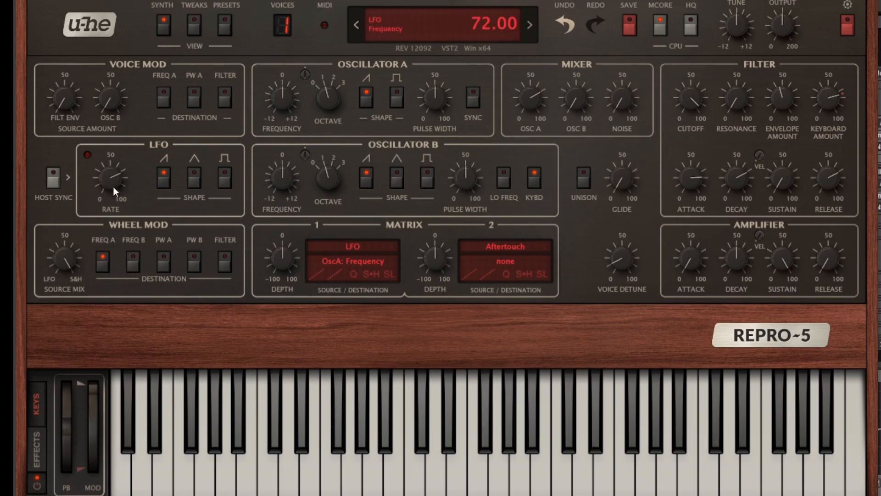
{"action": "left_click_drag", "start_coordinate": [114, 187], "coordinate": [118, 162]}
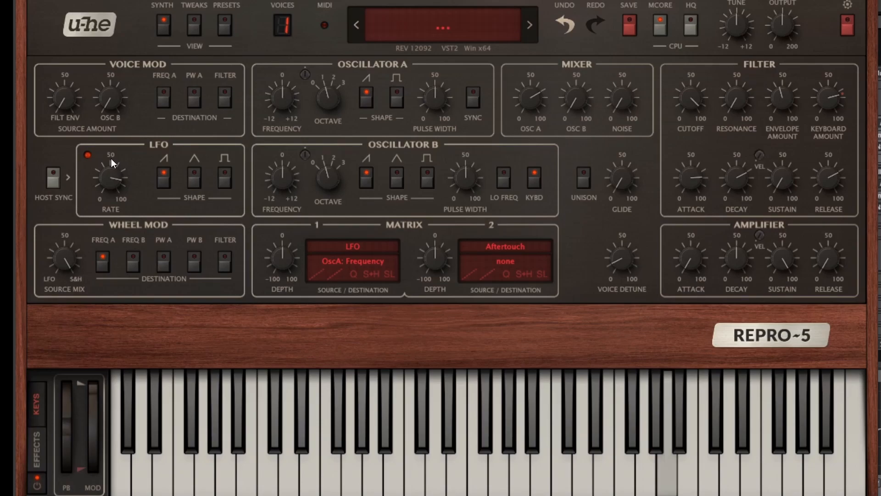
Step: Return the wheel mod source from S&H to Noise in the tweaks view
{"action": "left_click", "coordinate": [193, 28]}
{"action": "left_click", "coordinate": [81, 294]}
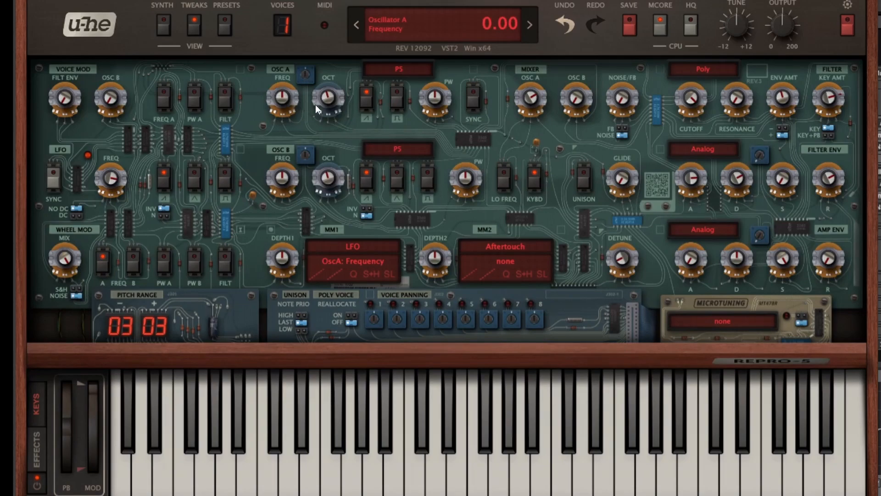
Step: Examine the chip model options for oscillators A and B, keeping both on P5
{"action": "left_click", "coordinate": [400, 70]}
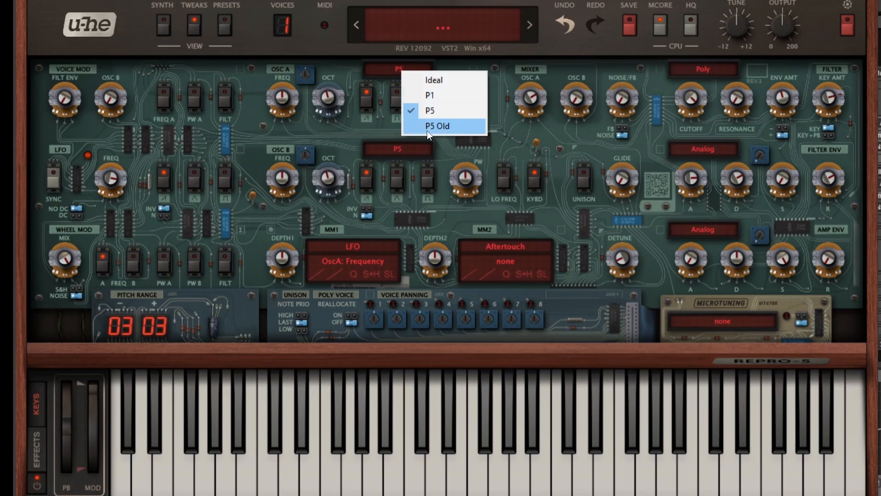
{"action": "left_click", "coordinate": [384, 154]}
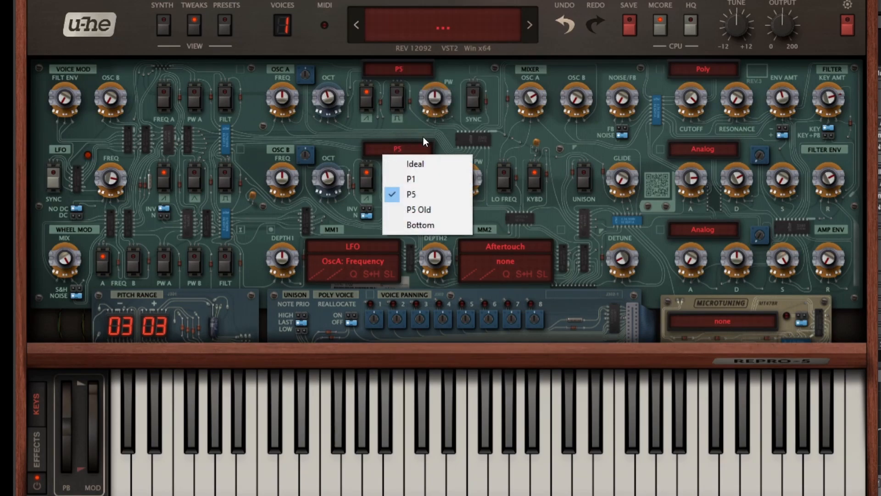
{"action": "left_click", "coordinate": [504, 117]}
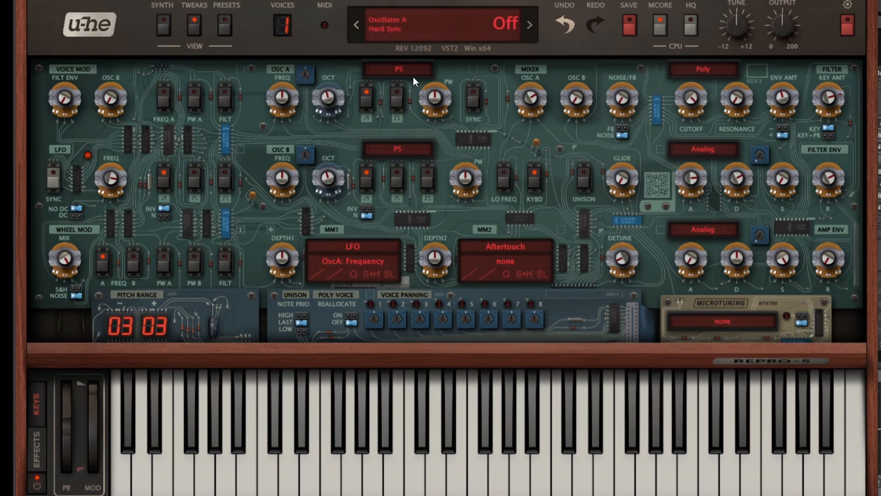
{"action": "left_click", "coordinate": [402, 71]}
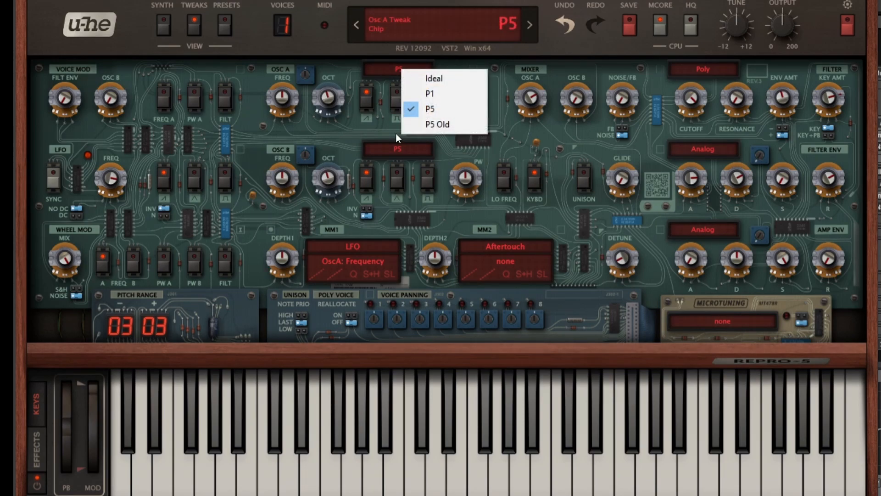
{"action": "left_click", "coordinate": [458, 158]}
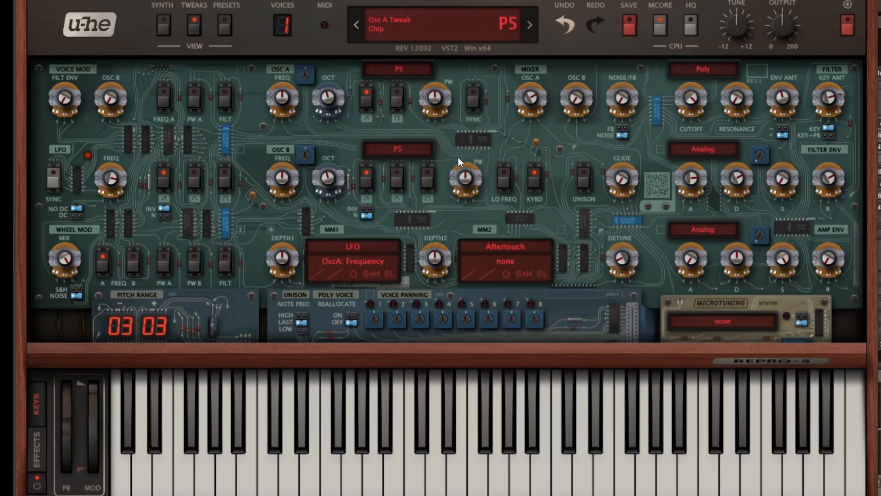
Step: Review the chip model options for oscillator A without changing the selection
{"action": "left_click", "coordinate": [392, 71]}
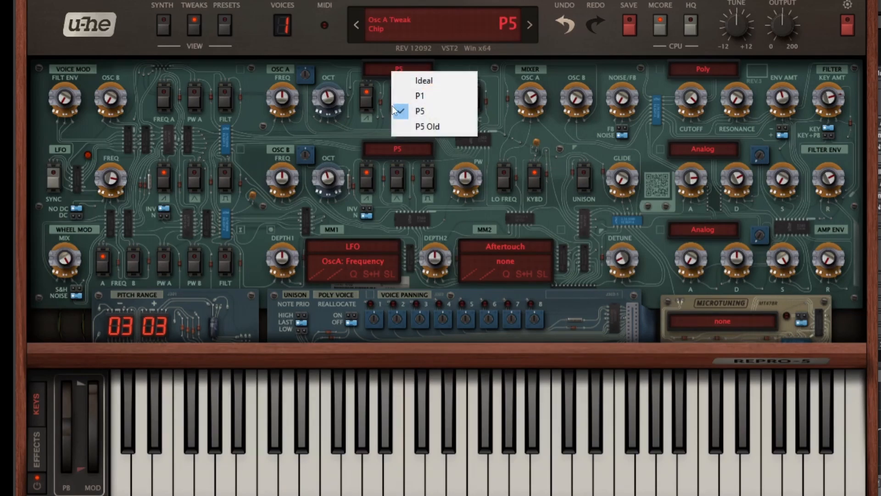
{"action": "left_click", "coordinate": [425, 133]}
{"action": "left_click", "coordinate": [443, 185]}
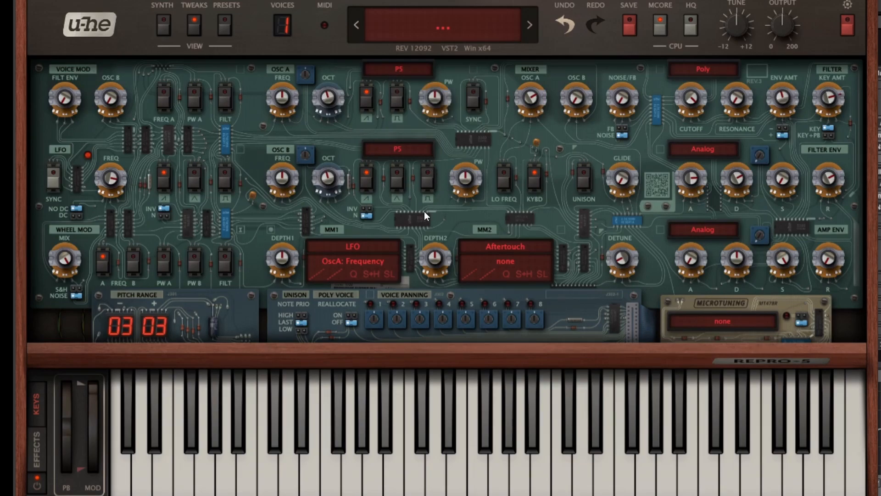
Step: Try the Bottom chip model on oscillator B, and return it to P5
{"action": "left_click", "coordinate": [420, 140]}
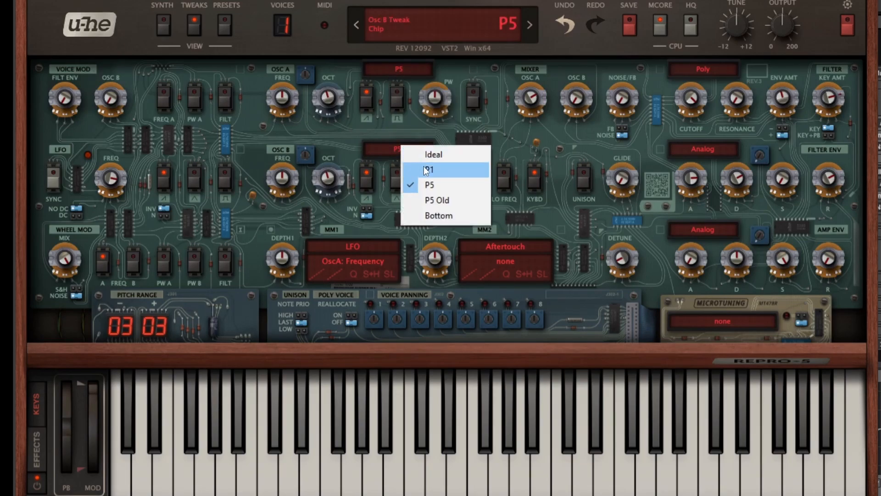
{"action": "left_click", "coordinate": [394, 154]}
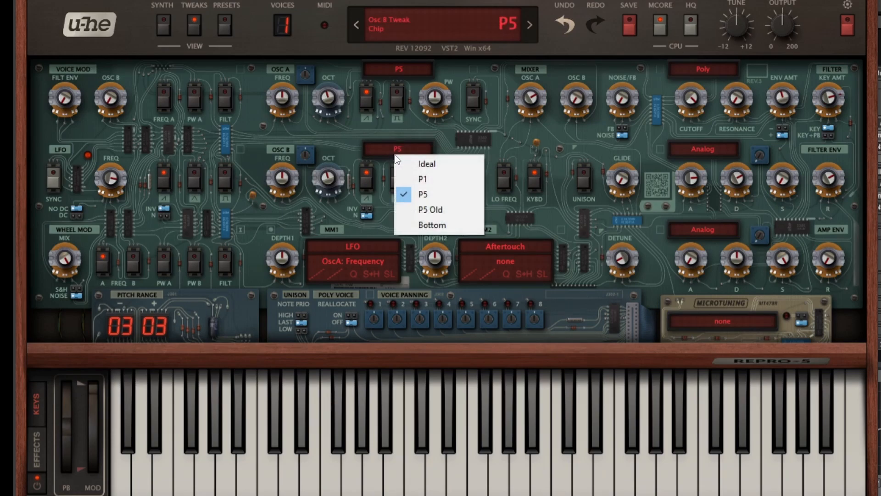
{"action": "left_click", "coordinate": [419, 225]}
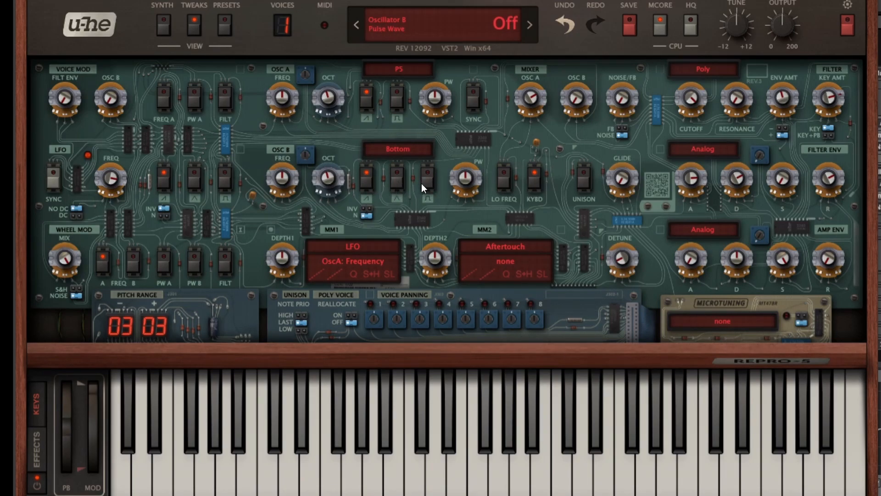
{"action": "left_click", "coordinate": [400, 151]}
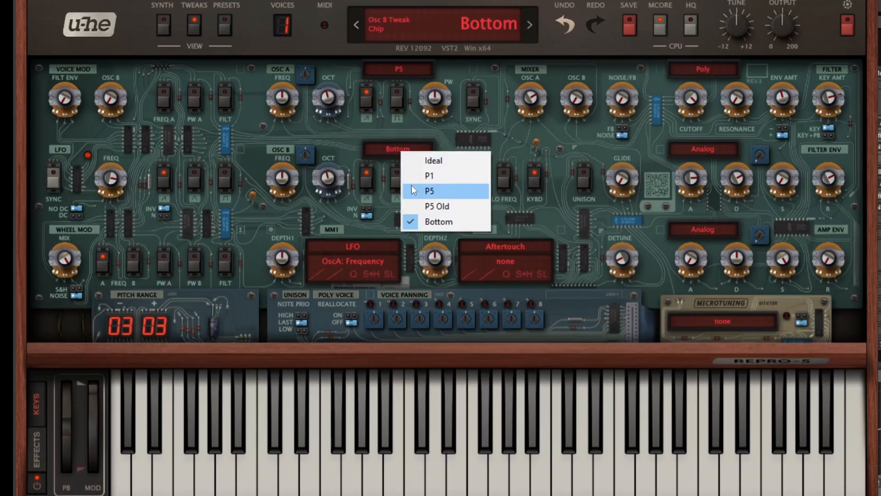
{"action": "left_click", "coordinate": [431, 190]}
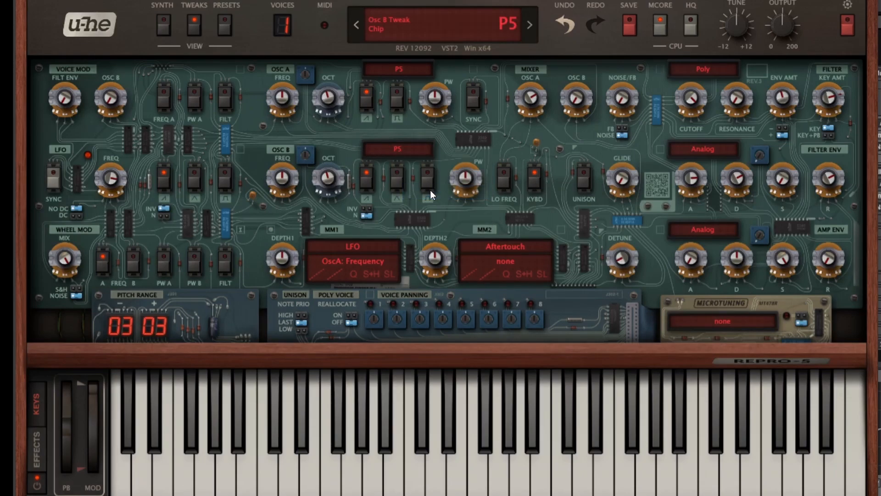
Step: Toggle oscillator B's saw wave between Inverted and Normal, ending on Normal
{"action": "left_click", "coordinate": [367, 211]}
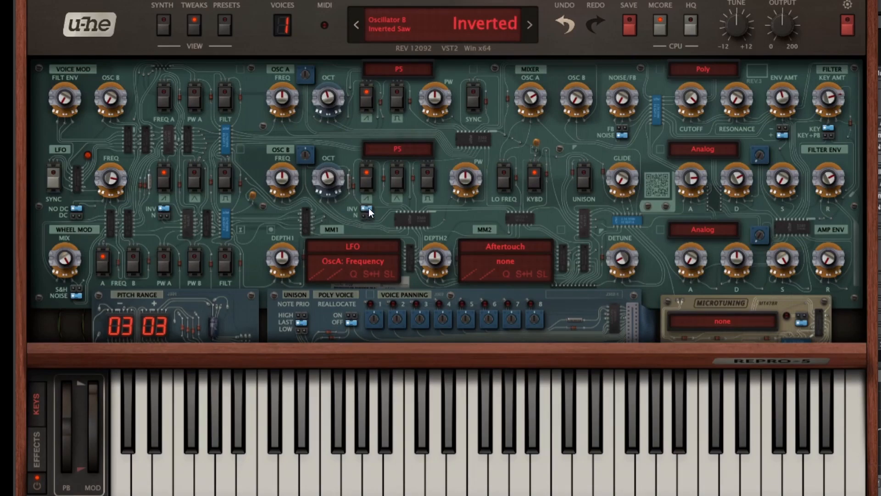
{"action": "left_click", "coordinate": [366, 215]}
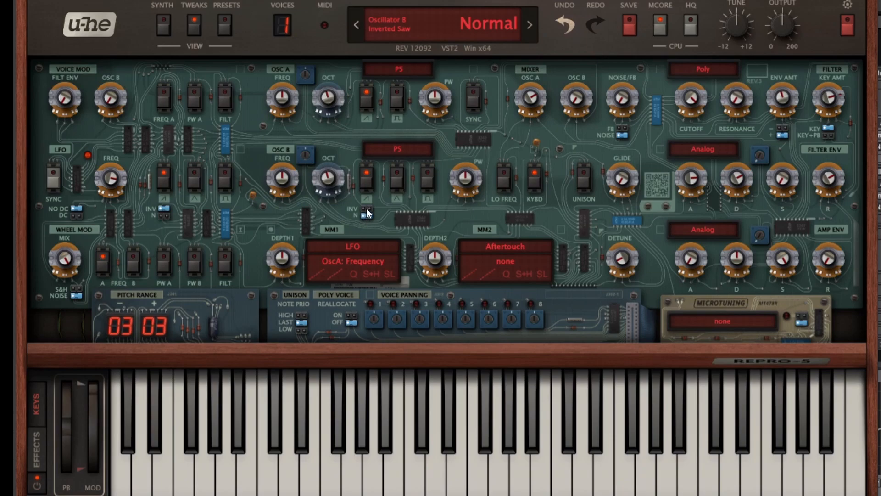
{"action": "left_click", "coordinate": [366, 209]}
{"action": "left_click", "coordinate": [365, 216]}
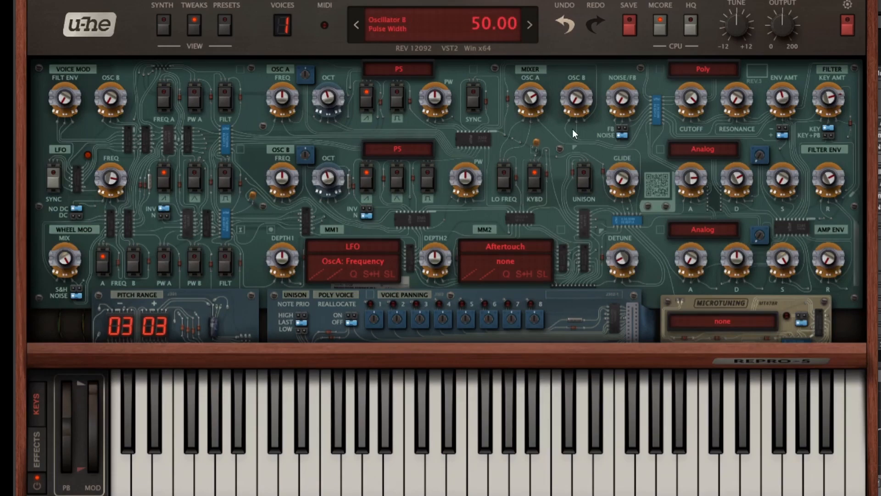
Step: Check the filter's chip model options and reset the whole patch to init
{"action": "left_click", "coordinate": [706, 71]}
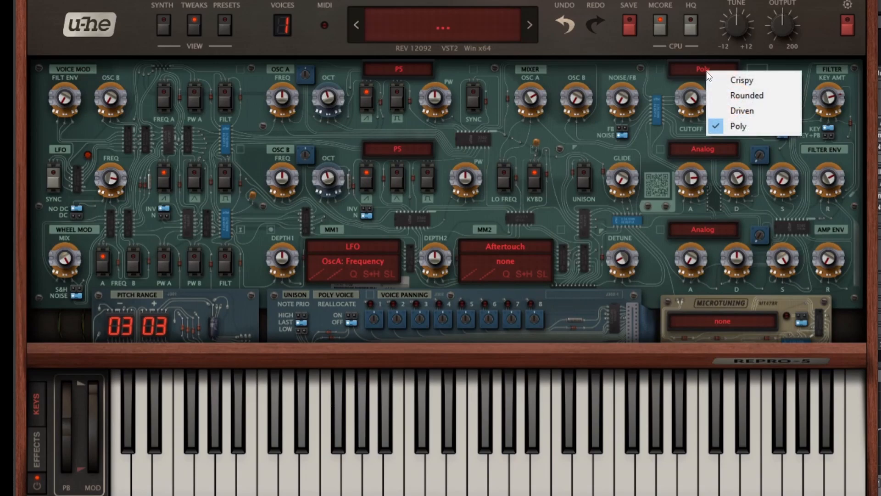
{"action": "left_click", "coordinate": [650, 94]}
{"action": "left_click", "coordinate": [439, 25]}
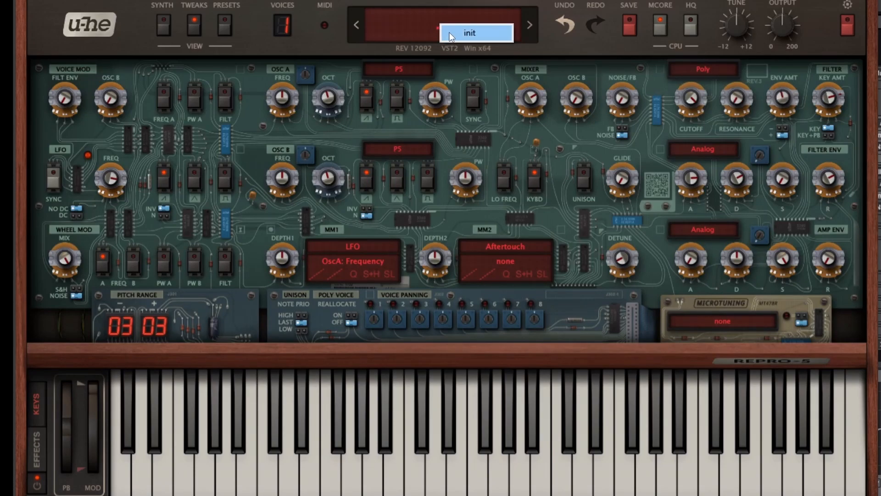
{"action": "left_click", "coordinate": [449, 32]}
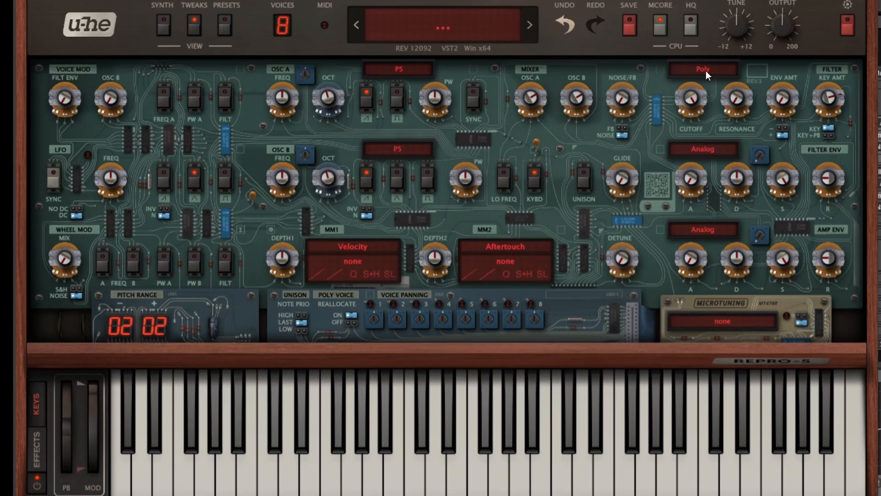
Step: Lower the filter cutoff to 41 and turn poly voice reallocation off
{"action": "mouse_move", "coordinate": [694, 91]}
{"action": "left_click_drag", "start_coordinate": [688, 104], "coordinate": [685, 222]}
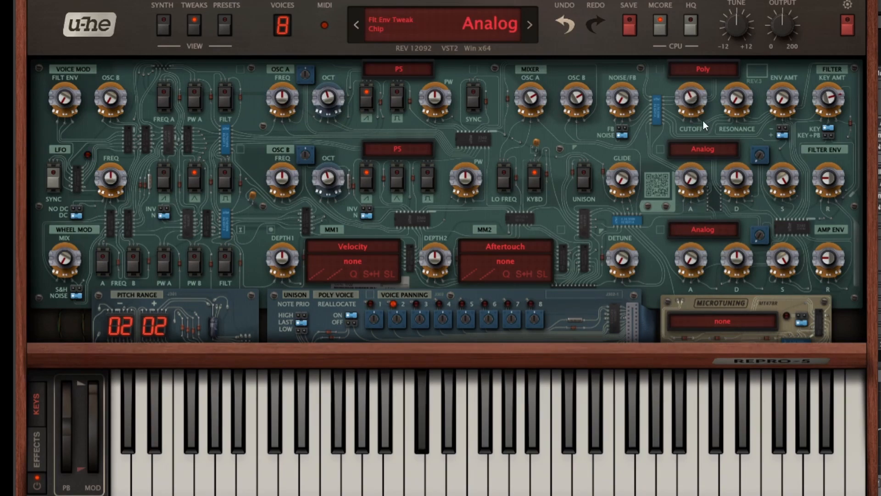
{"action": "left_click", "coordinate": [347, 323]}
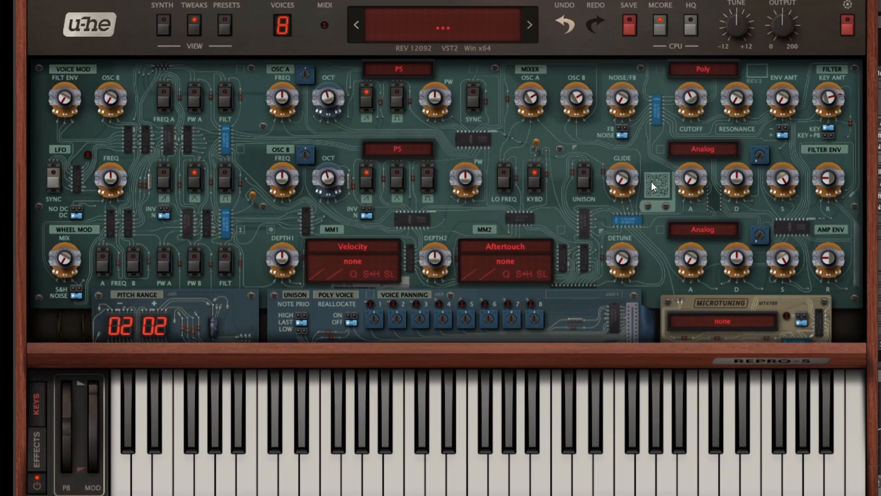
Step: Set the filter's chip model to Rounded and look over the other available models
{"action": "left_click", "coordinate": [713, 67]}
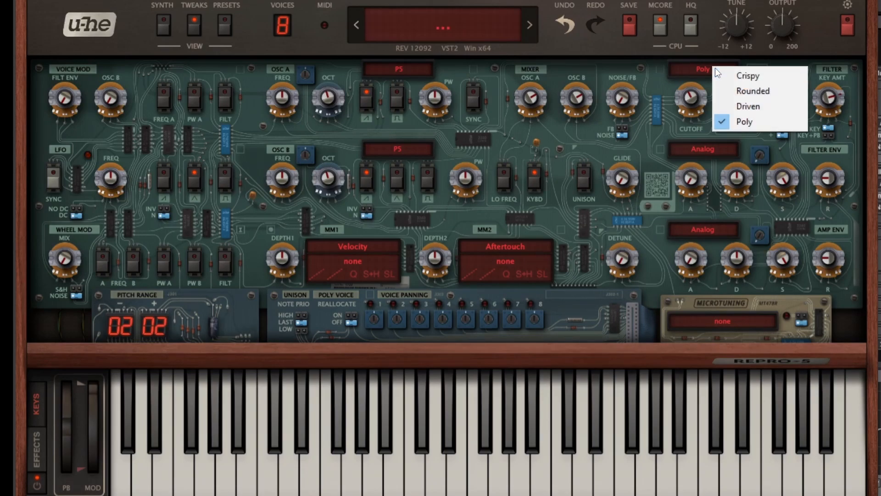
{"action": "left_click", "coordinate": [747, 91]}
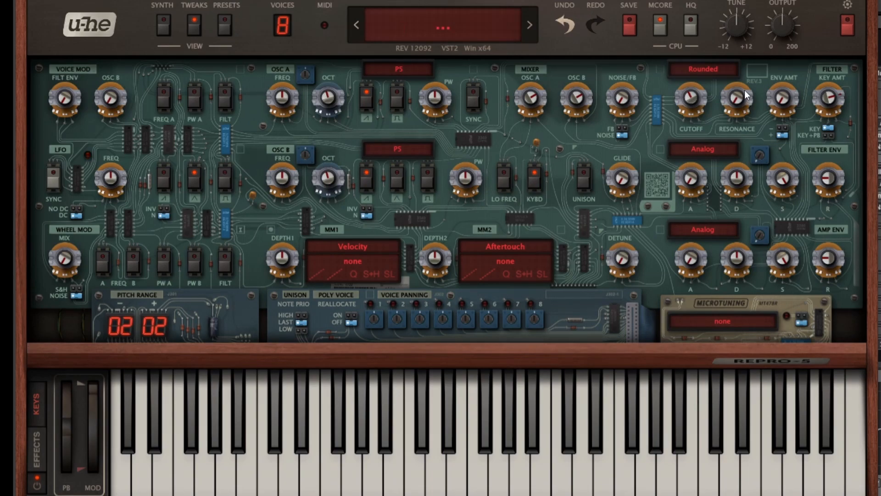
{"action": "left_click", "coordinate": [701, 76]}
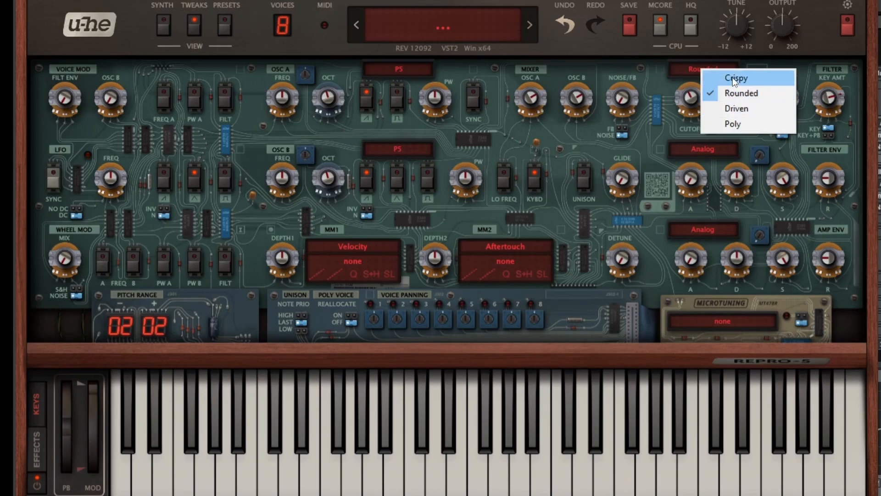
{"action": "left_click", "coordinate": [826, 50]}
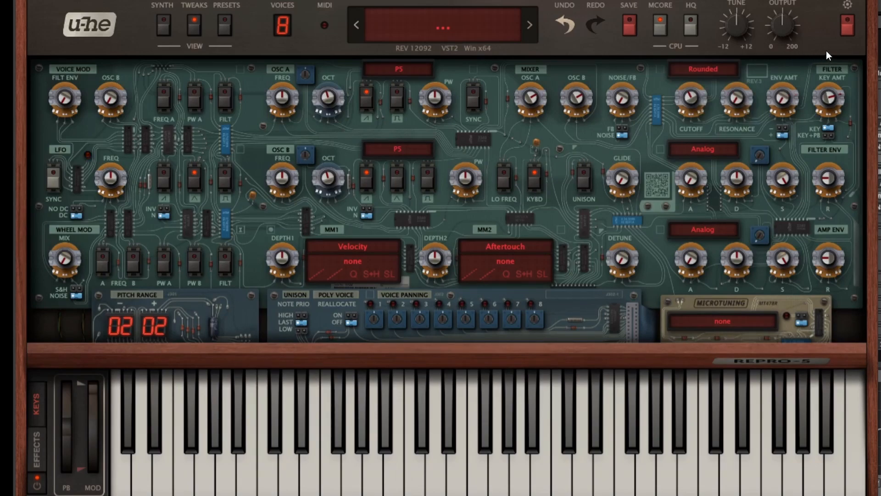
{"action": "left_click", "coordinate": [714, 70]}
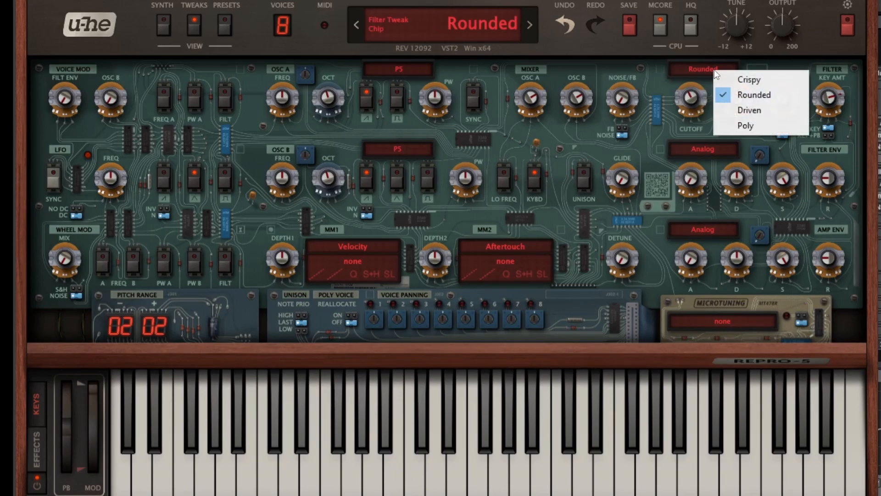
{"action": "left_click", "coordinate": [750, 95]}
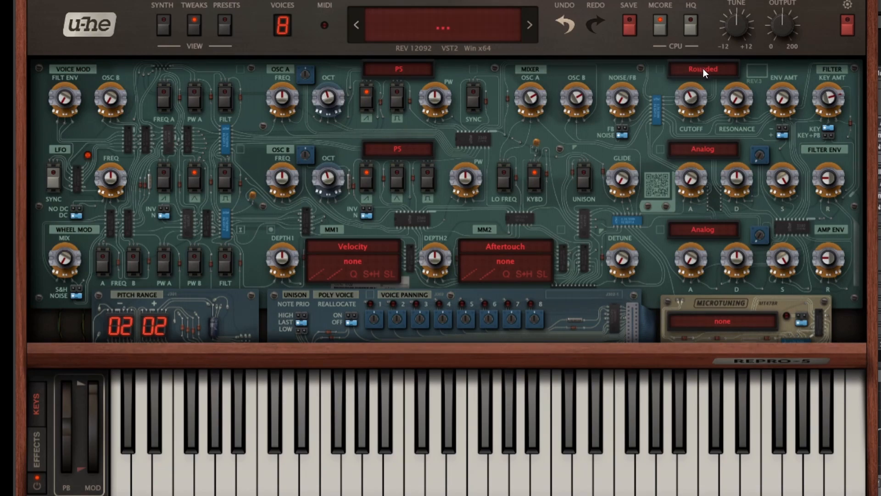
Step: Switch the filter's chip model to Poly for comparison, and set it back to Rounded
{"action": "left_click", "coordinate": [703, 69]}
{"action": "left_click", "coordinate": [670, 63]}
{"action": "left_click", "coordinate": [700, 71]}
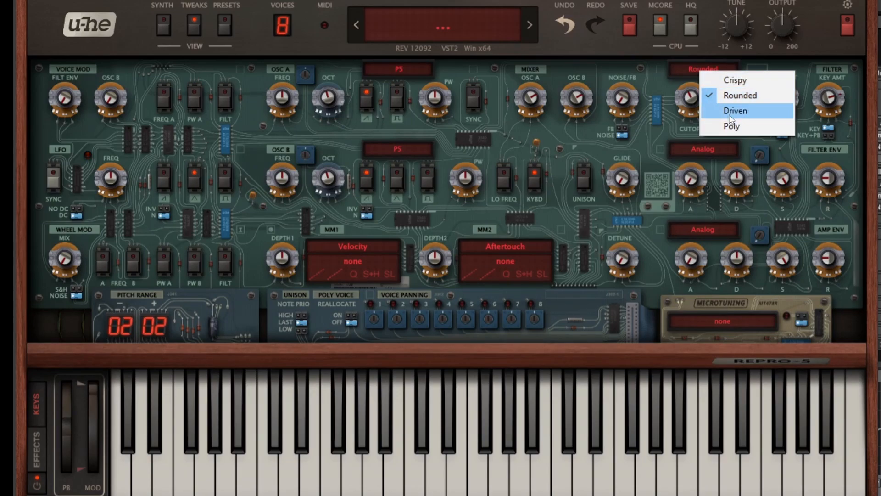
{"action": "left_click", "coordinate": [605, 65]}
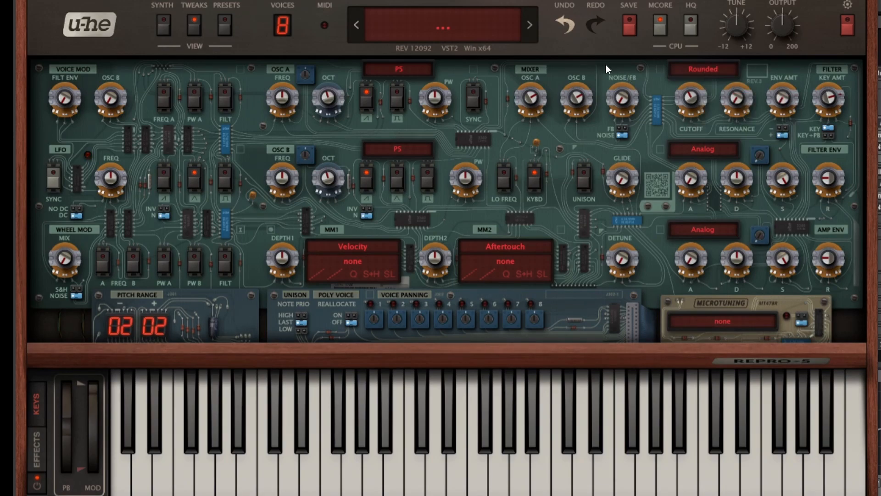
{"action": "mouse_move", "coordinate": [697, 102]}
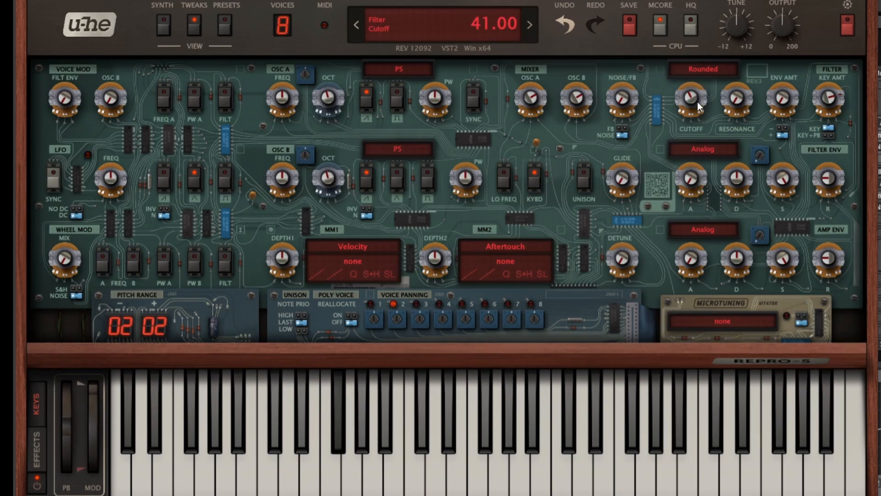
{"action": "left_click", "coordinate": [705, 70]}
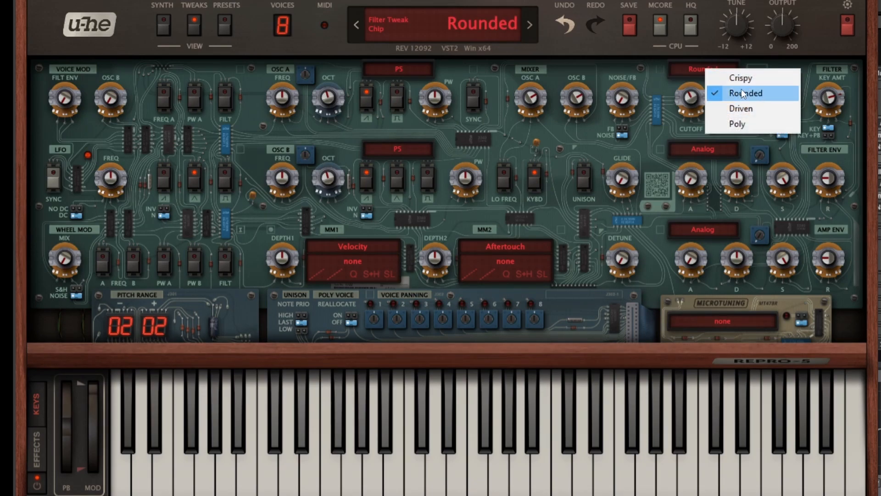
{"action": "left_click", "coordinate": [745, 121]}
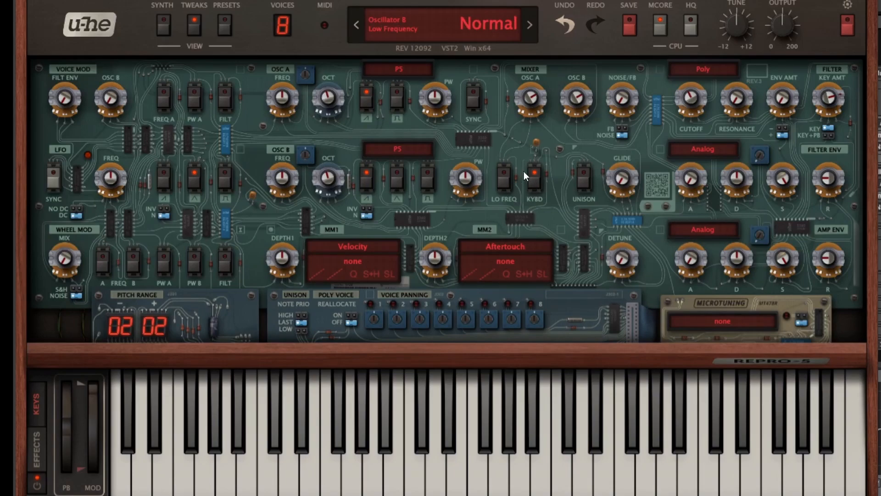
{"action": "left_click", "coordinate": [704, 68]}
{"action": "left_click", "coordinate": [733, 91]}
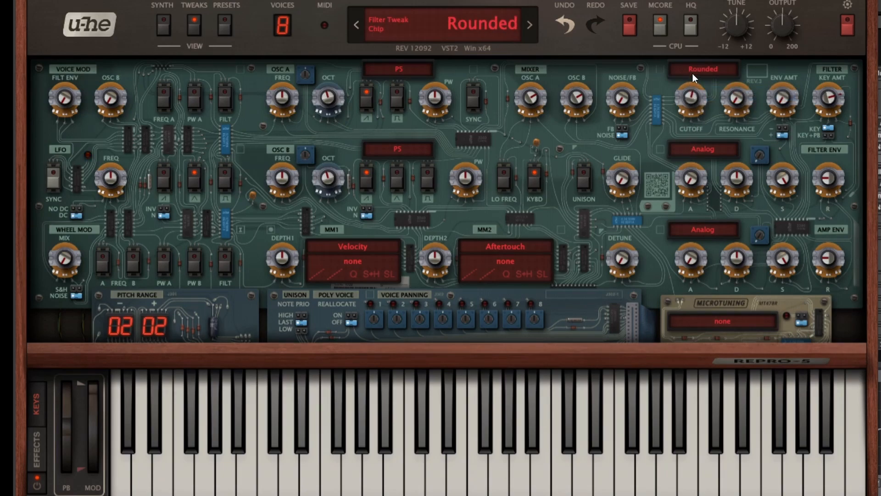
Step: Raise the filter cutoff to 78 and set the filter envelope polarity to Negative
{"action": "left_click_drag", "start_coordinate": [695, 95], "coordinate": [714, 49]}
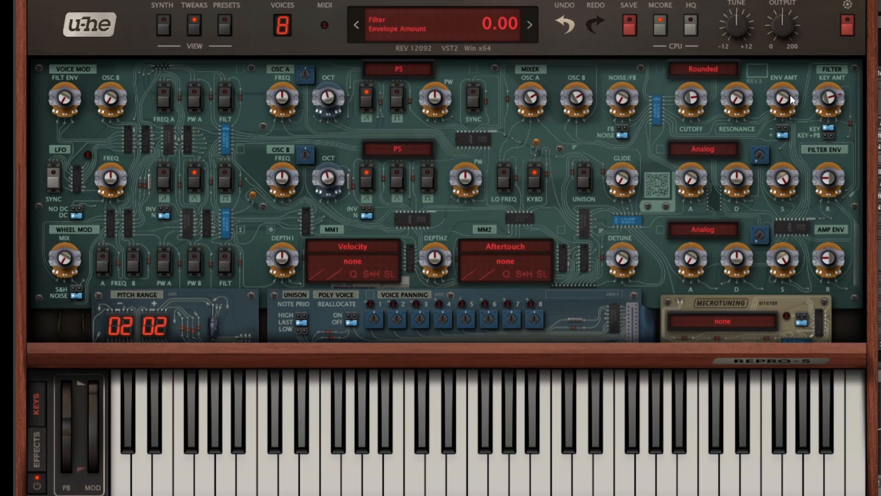
{"action": "left_click", "coordinate": [781, 129]}
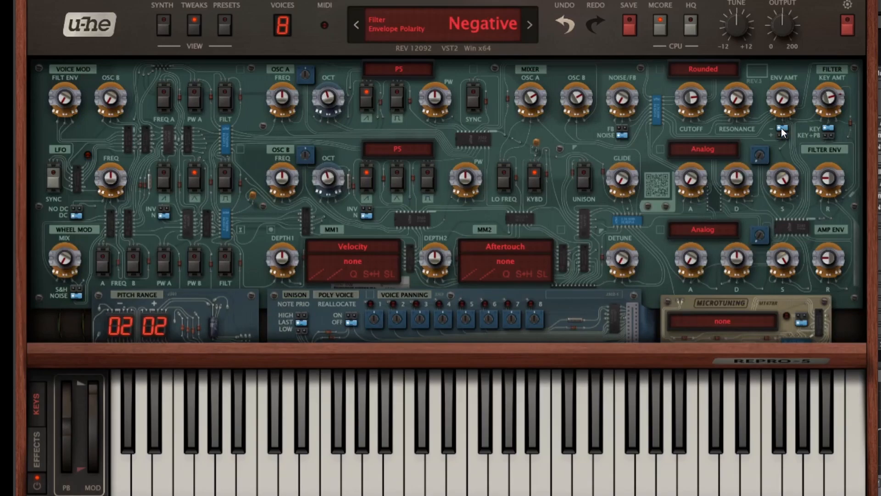
Step: Raise the filter cutoff to maximum in the synth view, and check the envelope polarity in the tweaks view
{"action": "left_click", "coordinate": [164, 25]}
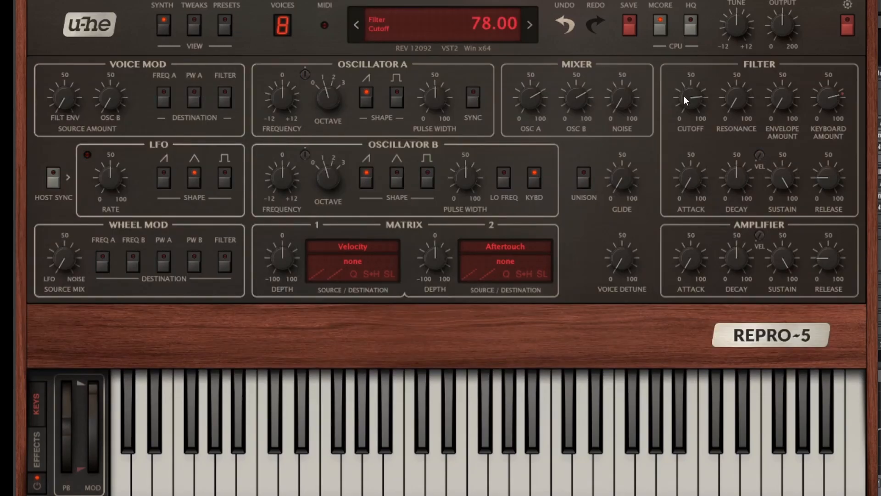
{"action": "left_click", "coordinate": [230, 25]}
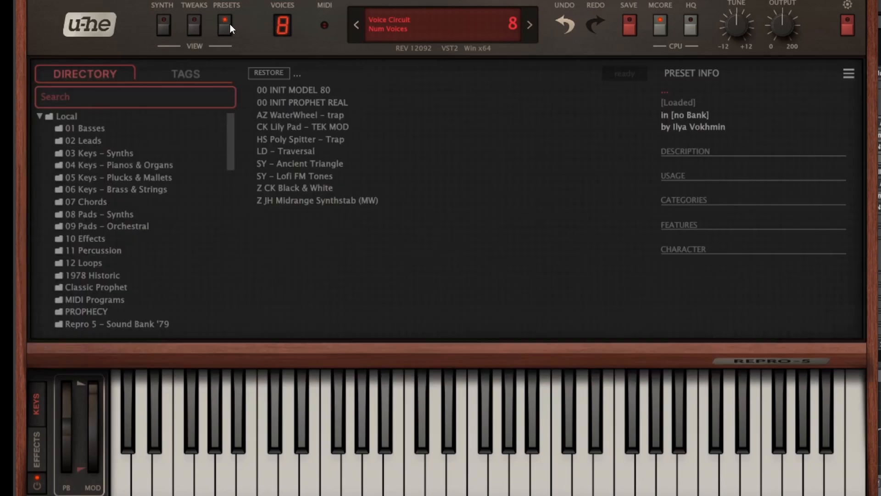
{"action": "left_click", "coordinate": [199, 25]}
{"action": "left_click", "coordinate": [162, 23]}
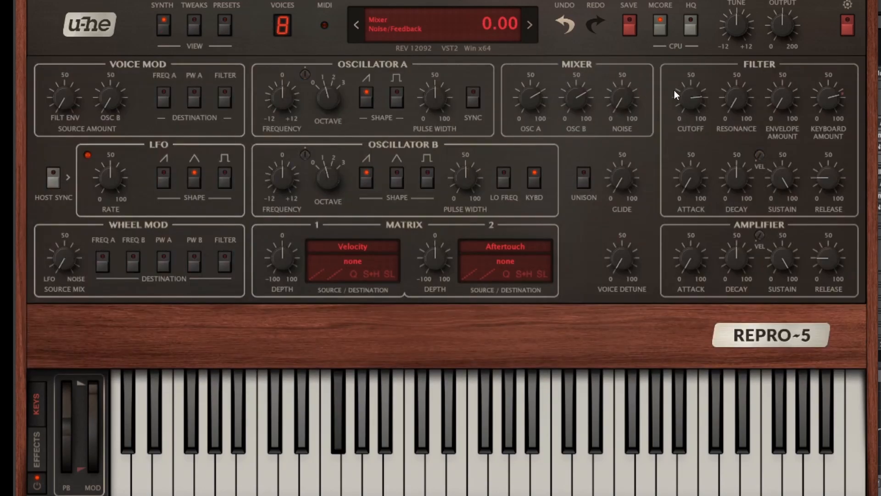
{"action": "left_click_drag", "start_coordinate": [673, 90], "coordinate": [709, 41]}
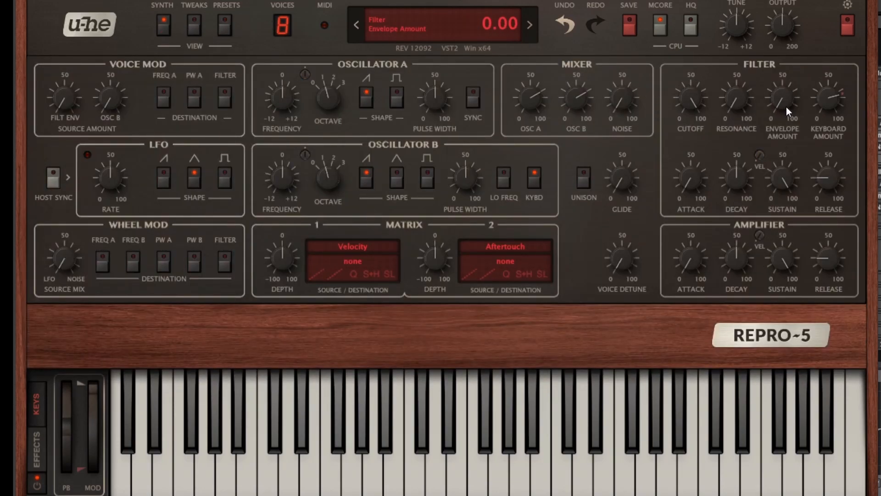
{"action": "left_click", "coordinate": [194, 26]}
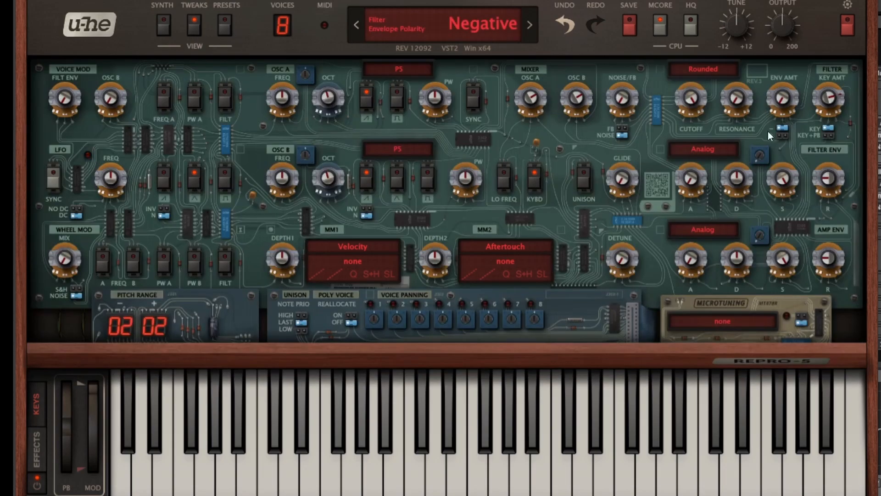
{"action": "left_click", "coordinate": [165, 29]}
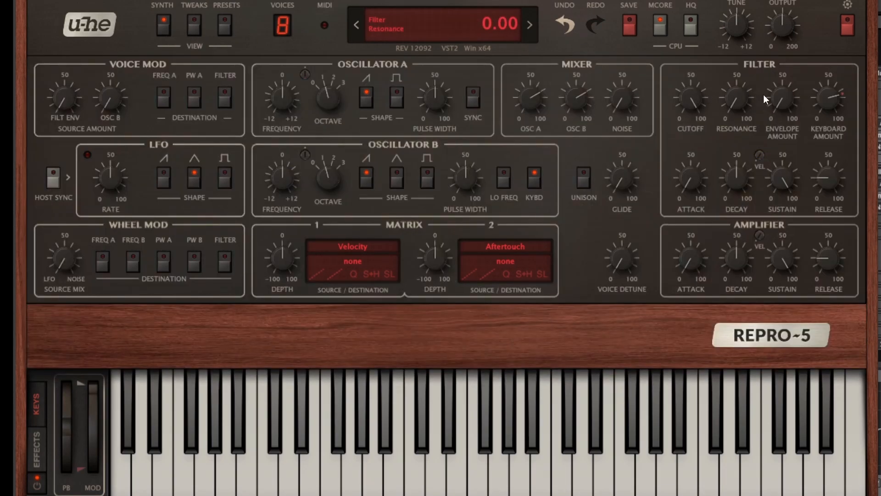
Step: Set the filter's envelope amount to 89, and bring the filter sustain and keyboard amount down to 0
{"action": "double_click", "coordinate": [781, 178]}
{"action": "left_click_drag", "start_coordinate": [786, 99], "coordinate": [791, 0]}
{"action": "left_click_drag", "start_coordinate": [804, 94], "coordinate": [809, 58]}
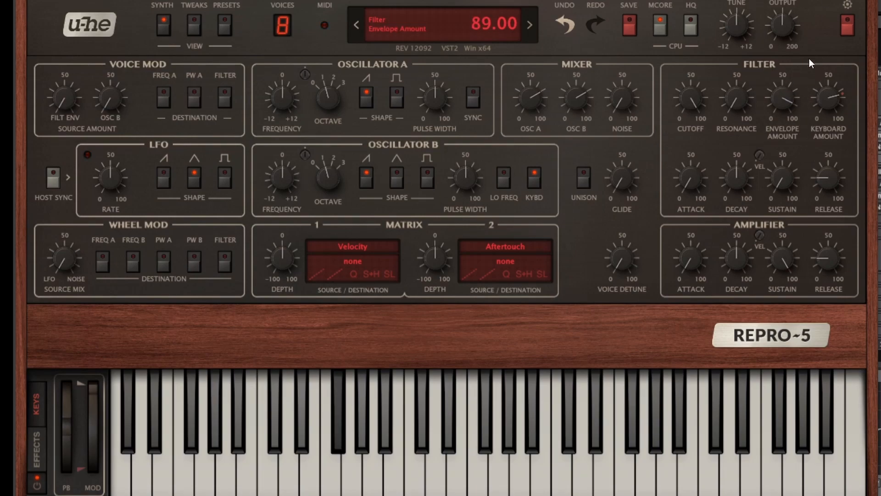
{"action": "left_click_drag", "start_coordinate": [829, 102], "coordinate": [857, 421]}
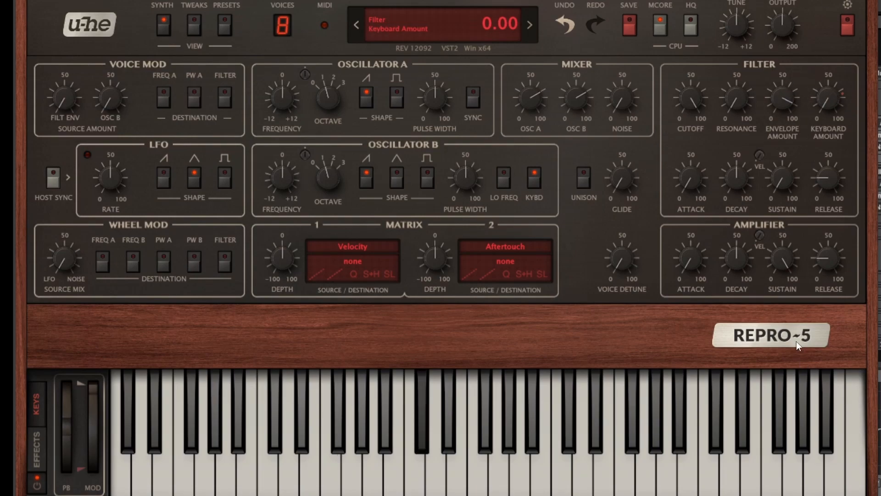
{"action": "left_click_drag", "start_coordinate": [685, 182], "coordinate": [638, 354]}
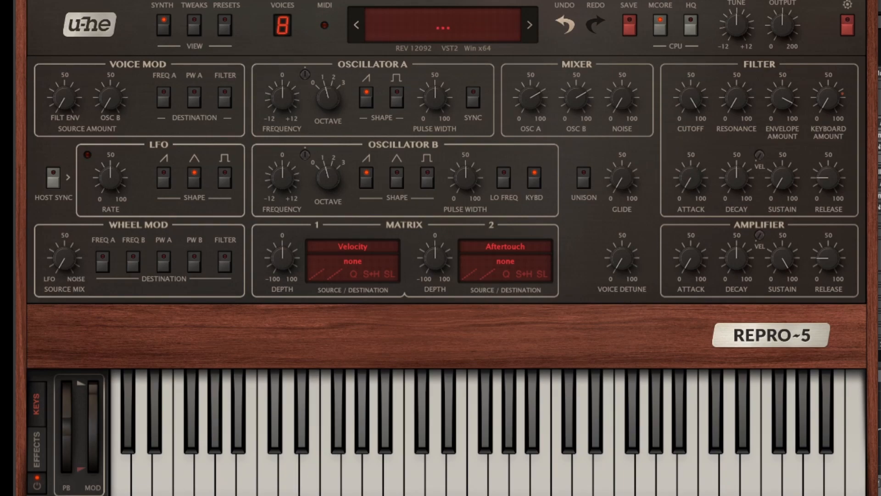
Step: Set the filter envelope polarity to Positive in the tweaks view and try adjusting the filter cutoff
{"action": "left_click", "coordinate": [196, 28]}
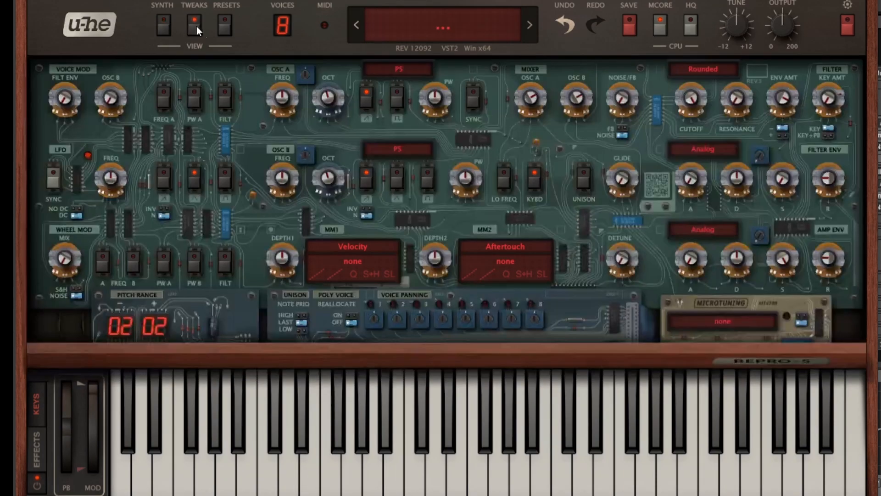
{"action": "left_click", "coordinate": [784, 135]}
{"action": "left_click_drag", "start_coordinate": [691, 98], "coordinate": [693, 145]}
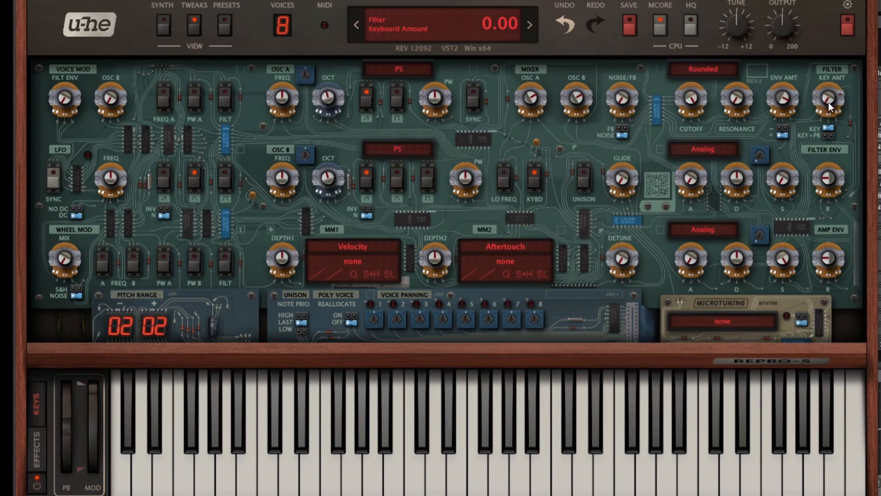
Step: Raise the filter's keyboard amount, switch its key tracking source to Key+PB for comparison, and set it back to Key
{"action": "left_click_drag", "start_coordinate": [828, 103], "coordinate": [831, 91]}
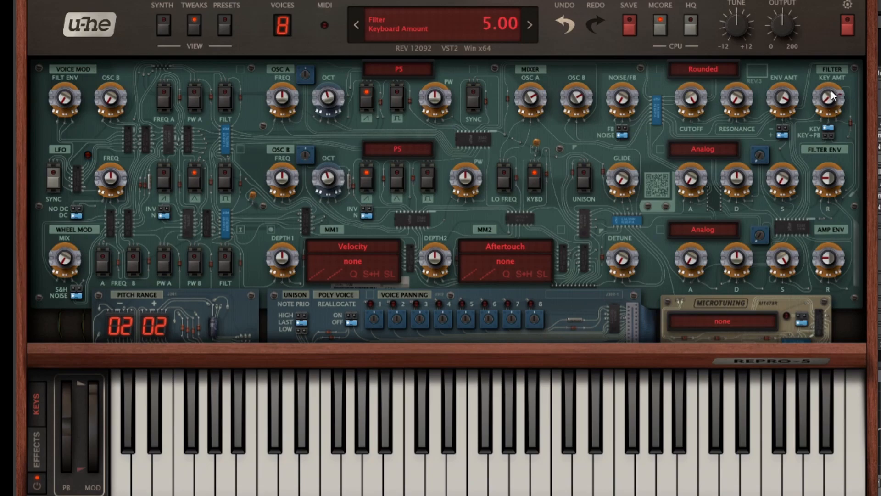
{"action": "left_click", "coordinate": [826, 135]}
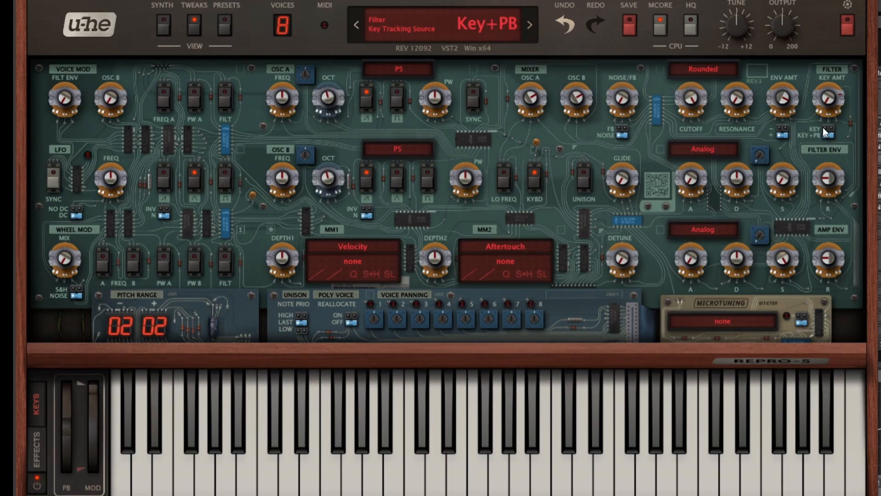
{"action": "left_click", "coordinate": [828, 133]}
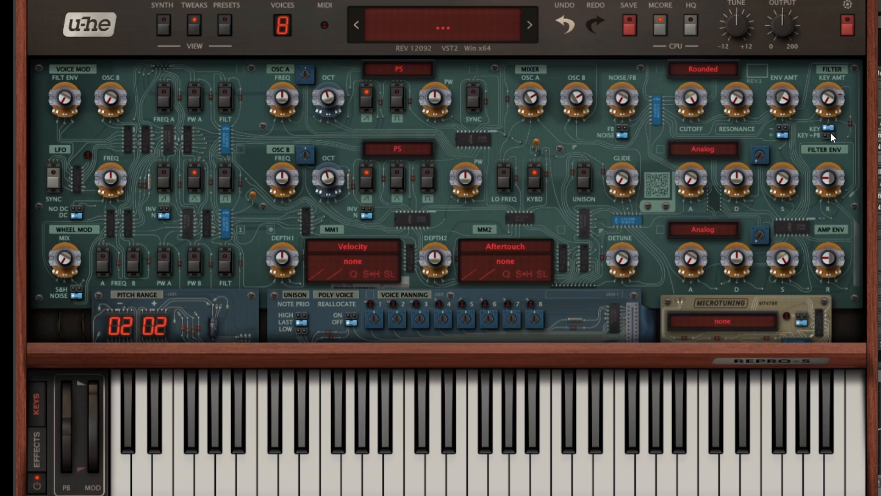
{"action": "mouse_move", "coordinate": [827, 127]}
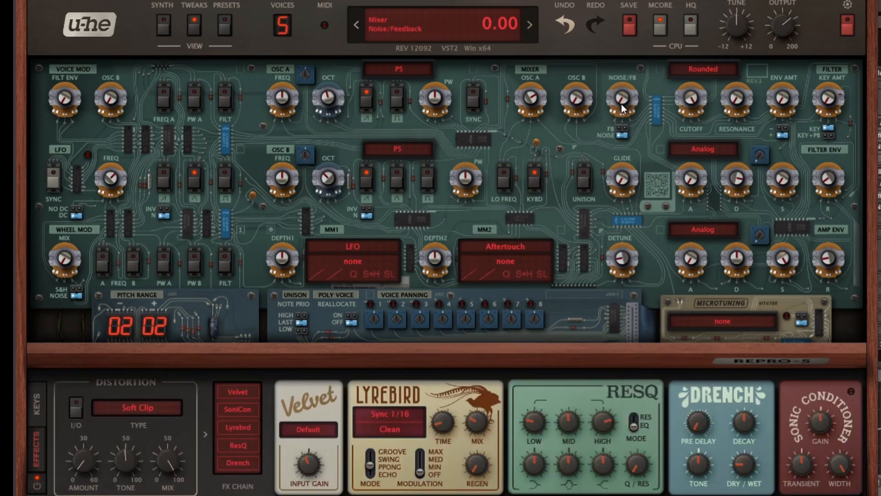
Step: Check the mixer's noise control in the synth view, and set the noise/feedback mode to Feedback in the tweaks view
{"action": "mouse_move", "coordinate": [622, 135]}
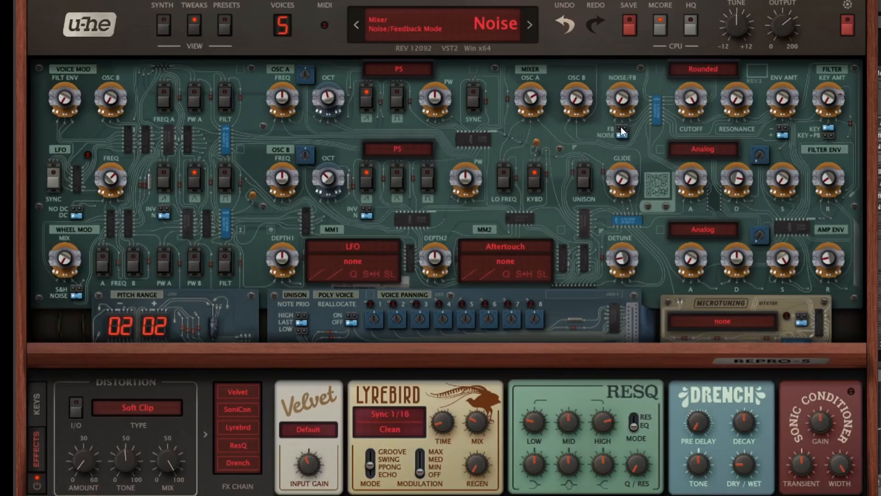
{"action": "left_click", "coordinate": [162, 22]}
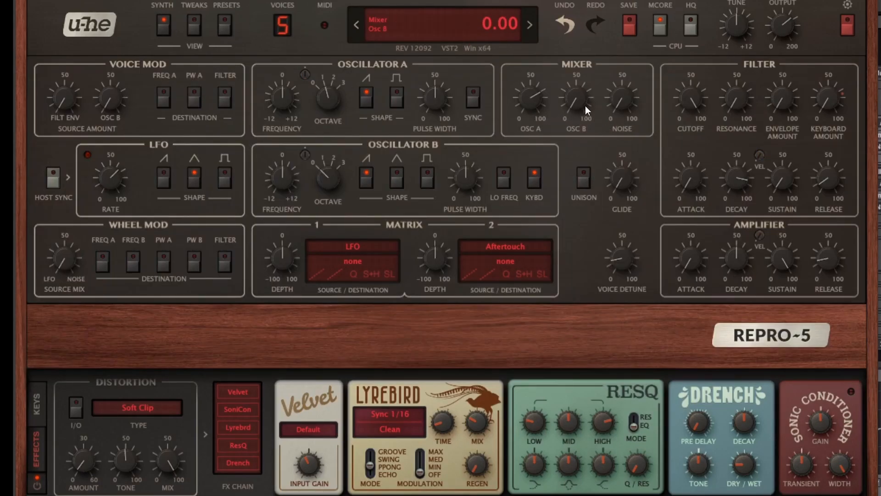
{"action": "left_click_drag", "start_coordinate": [620, 103], "coordinate": [620, 100]}
{"action": "left_click", "coordinate": [225, 26]}
{"action": "left_click", "coordinate": [192, 27]}
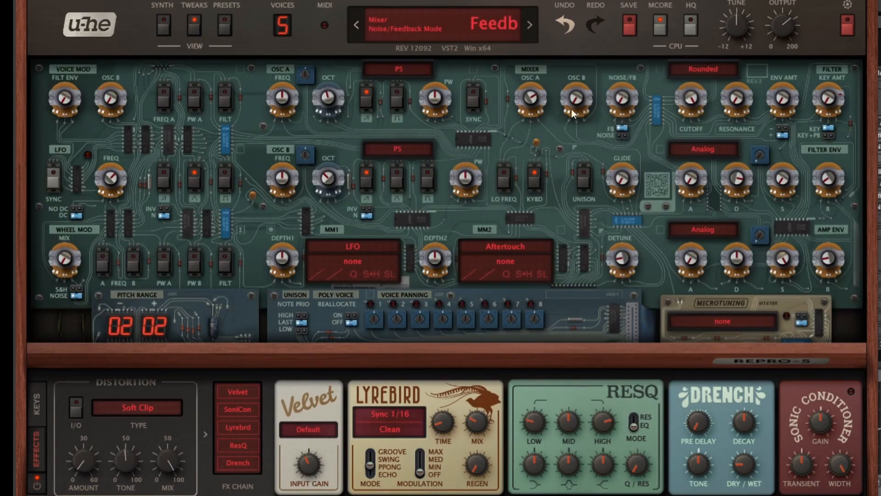
Step: Adjust the mixer's feedback amount and oscillator A level in the synth view
{"action": "left_click", "coordinate": [159, 24]}
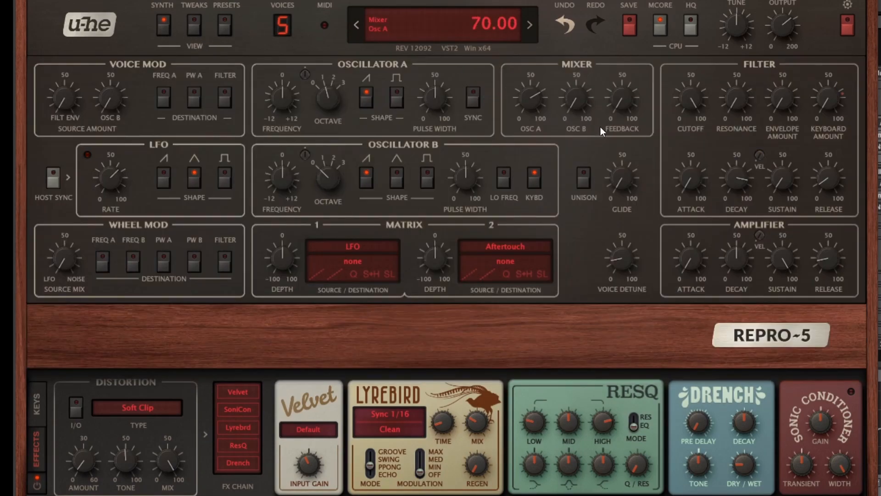
{"action": "left_click_drag", "start_coordinate": [619, 104], "coordinate": [617, 0]}
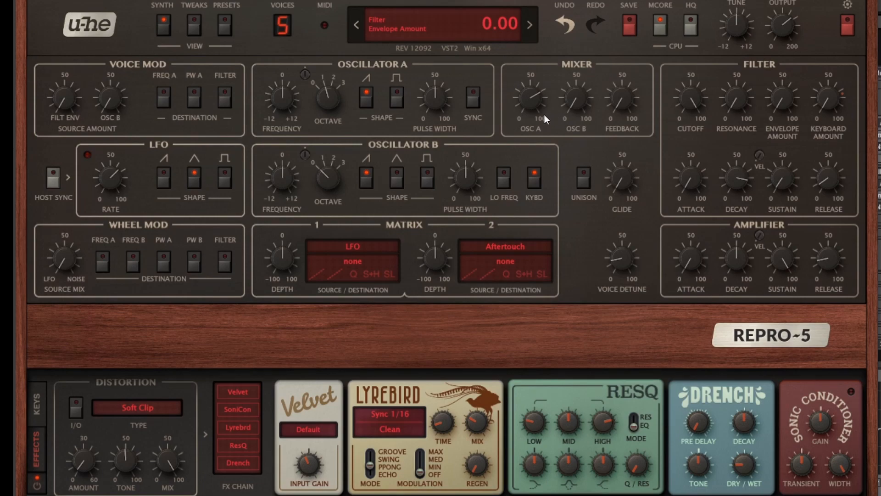
{"action": "left_click_drag", "start_coordinate": [535, 107], "coordinate": [522, 94]}
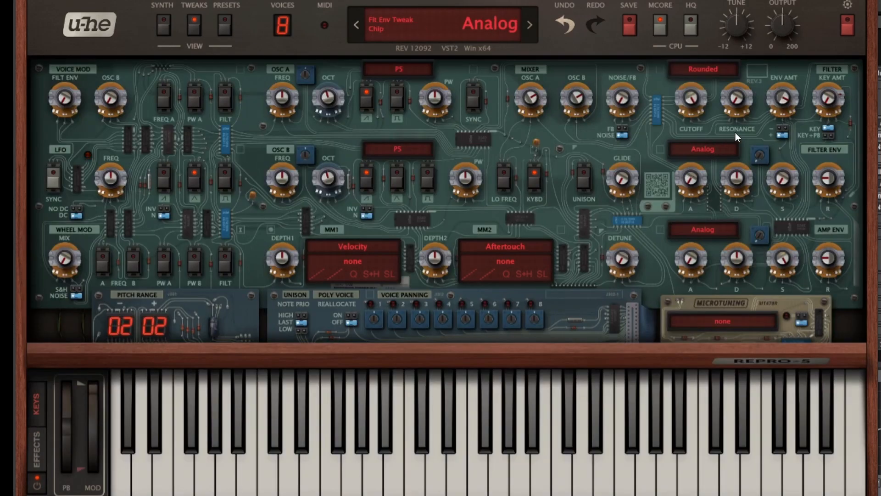
Step: Look over the chip models available for the filter envelope and for oscillator A
{"action": "left_click", "coordinate": [696, 149]}
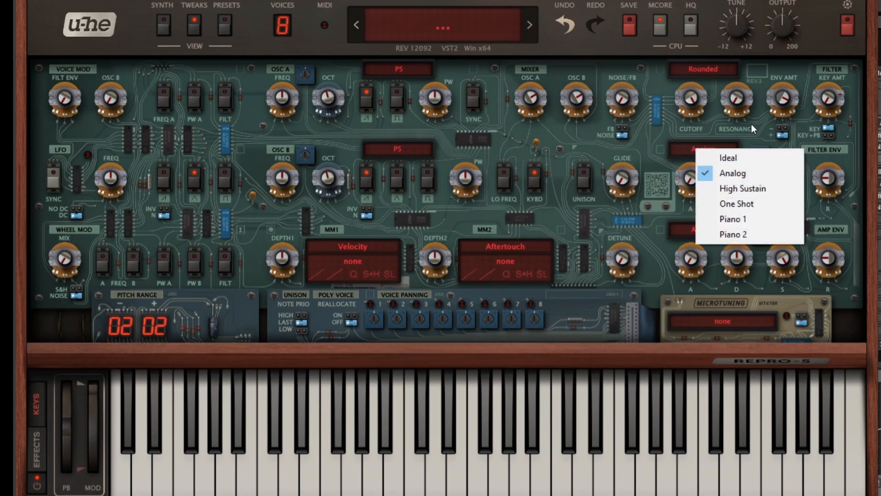
{"action": "left_click", "coordinate": [752, 138]}
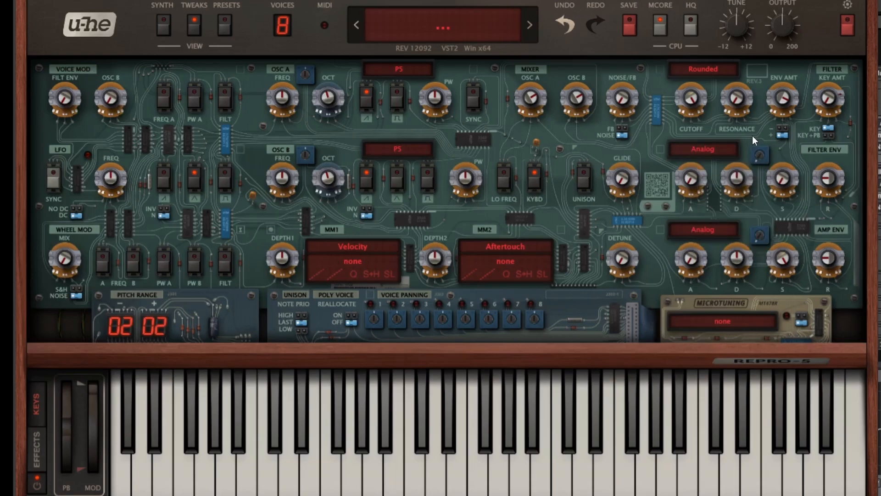
{"action": "left_click", "coordinate": [704, 150]}
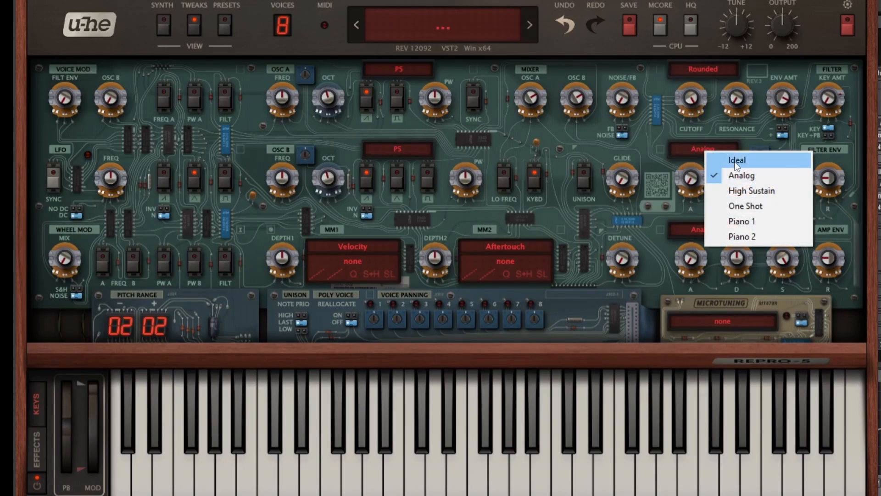
{"action": "left_click", "coordinate": [409, 73]}
{"action": "left_click", "coordinate": [409, 73]}
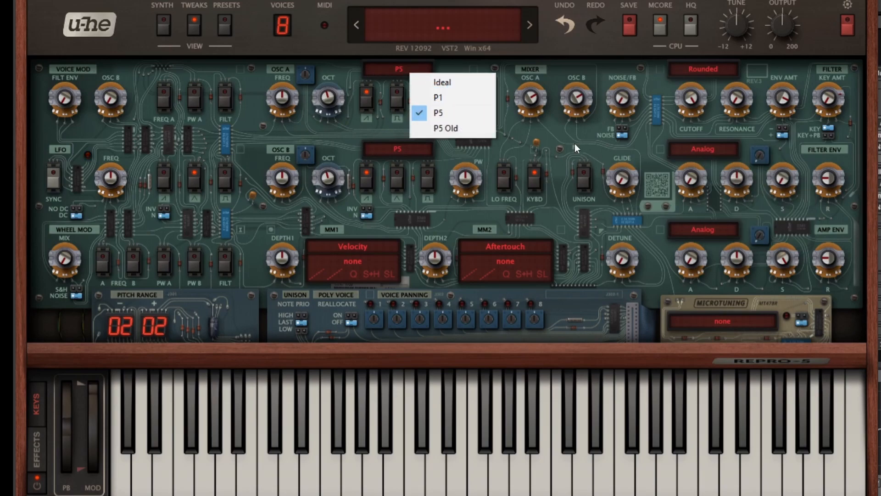
{"action": "left_click", "coordinate": [686, 146]}
{"action": "left_click", "coordinate": [637, 127]}
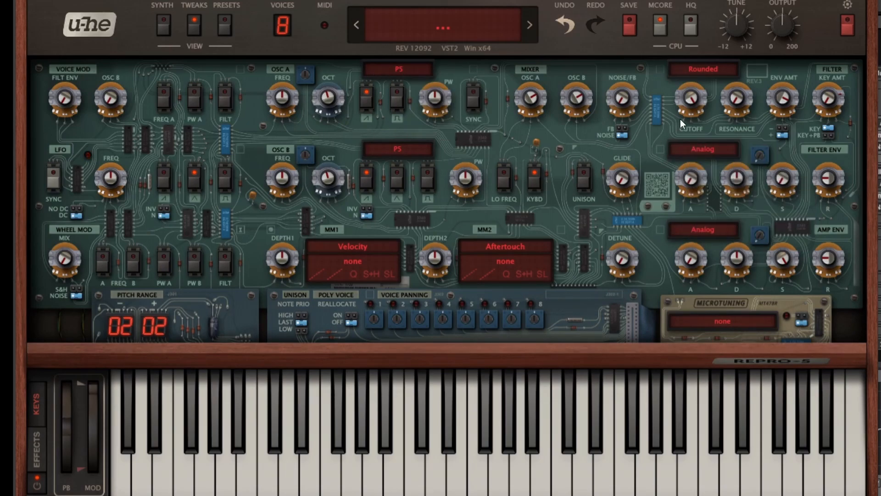
Step: Set the filter envelope's chip model to High Sustain and return to the synth view
{"action": "left_click", "coordinate": [702, 154]}
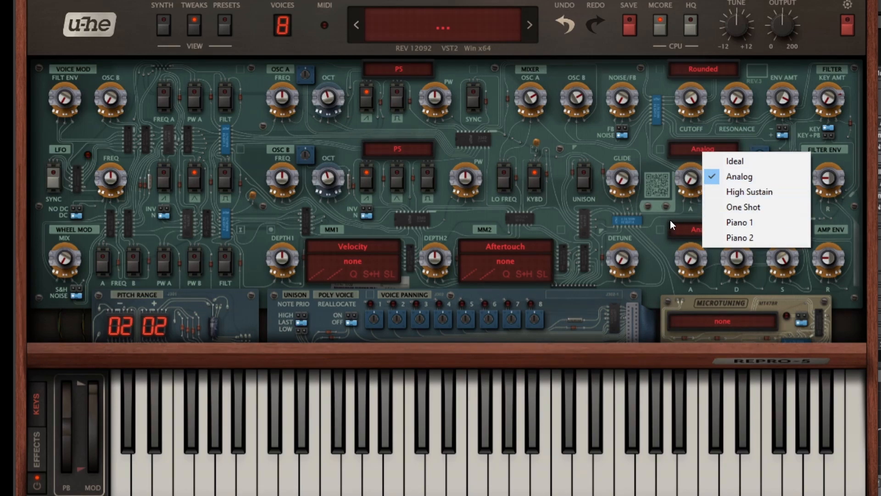
{"action": "left_click", "coordinate": [735, 193]}
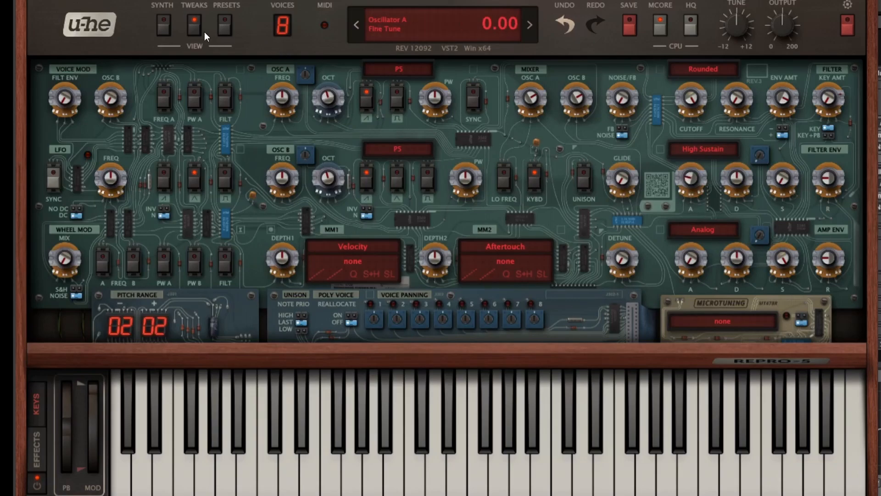
{"action": "left_click", "coordinate": [163, 25]}
Step: Lower the filter cutoff, set the filter envelope attack to 46 and raise its sustain
{"action": "left_click_drag", "start_coordinate": [691, 97], "coordinate": [700, 273]}
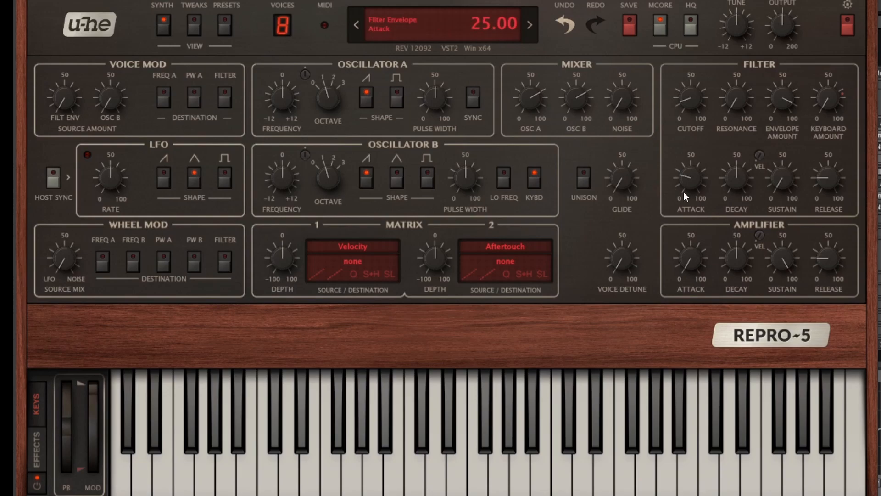
{"action": "left_click_drag", "start_coordinate": [684, 191], "coordinate": [714, 152]}
{"action": "left_click_drag", "start_coordinate": [784, 168], "coordinate": [590, 31]}
{"action": "left_click_drag", "start_coordinate": [783, 180], "coordinate": [784, 209]}
Step: Raise the filter envelope attack to 72 in the tweaks view and look over its chip models
{"action": "left_click", "coordinate": [191, 28]}
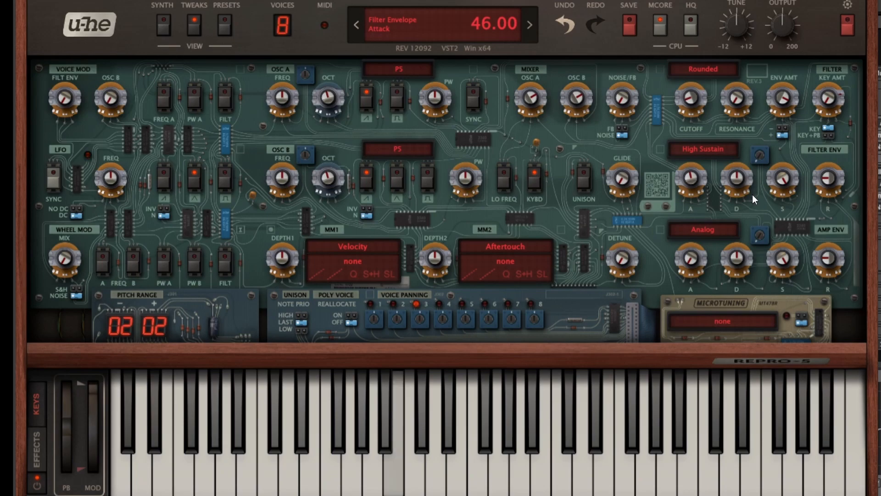
{"action": "left_click_drag", "start_coordinate": [700, 188], "coordinate": [712, 134]}
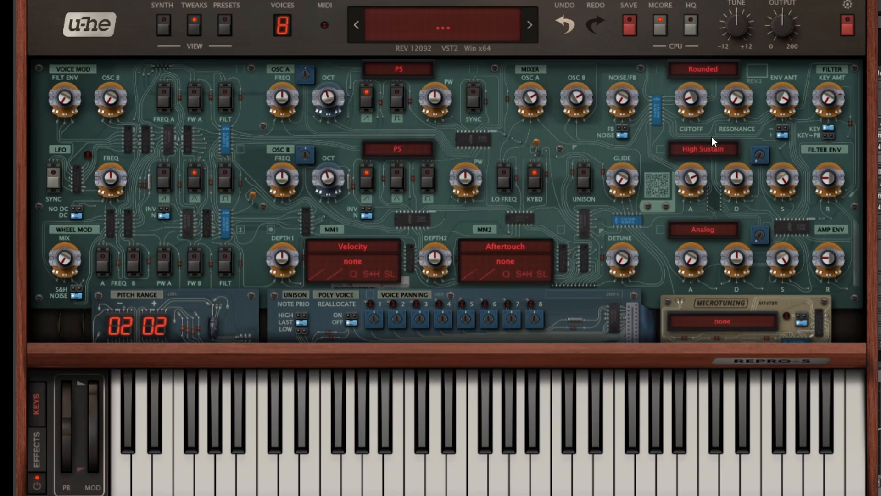
{"action": "left_click", "coordinate": [705, 151]}
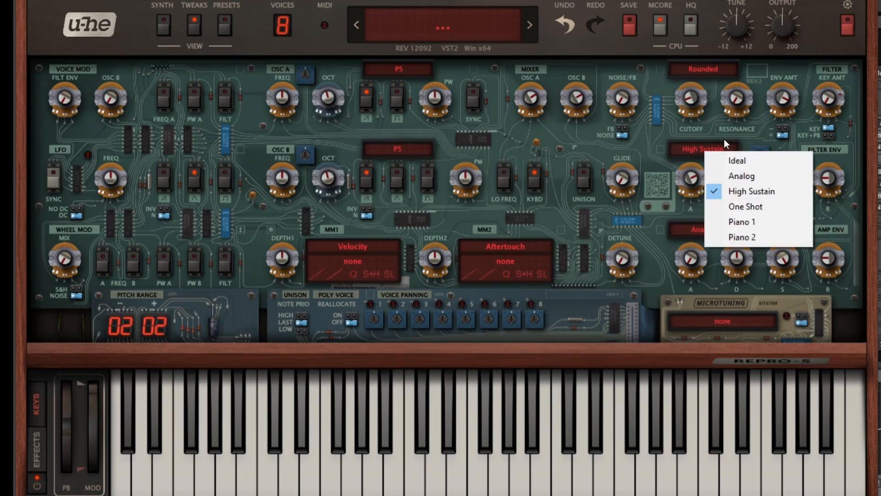
{"action": "left_click", "coordinate": [724, 139]}
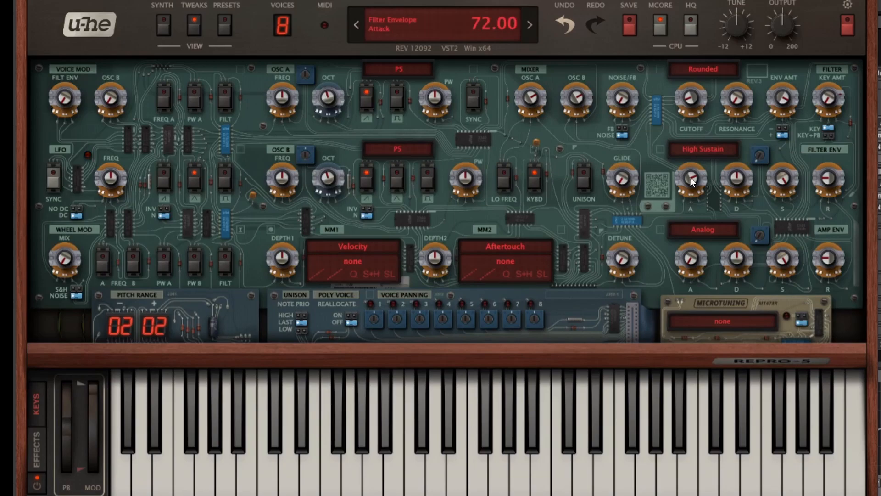
Step: Switch the filter envelope's chip model to One Shot for comparison, and set it to Analog
{"action": "left_click", "coordinate": [701, 151]}
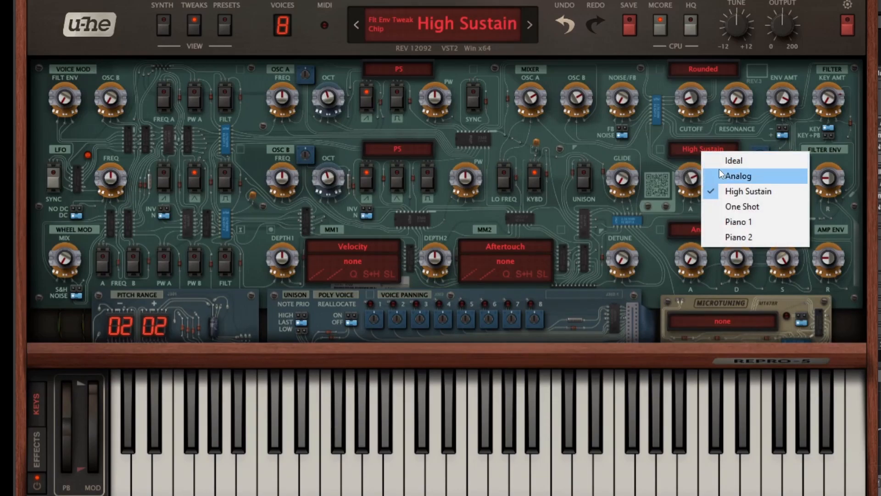
{"action": "left_click", "coordinate": [741, 207]}
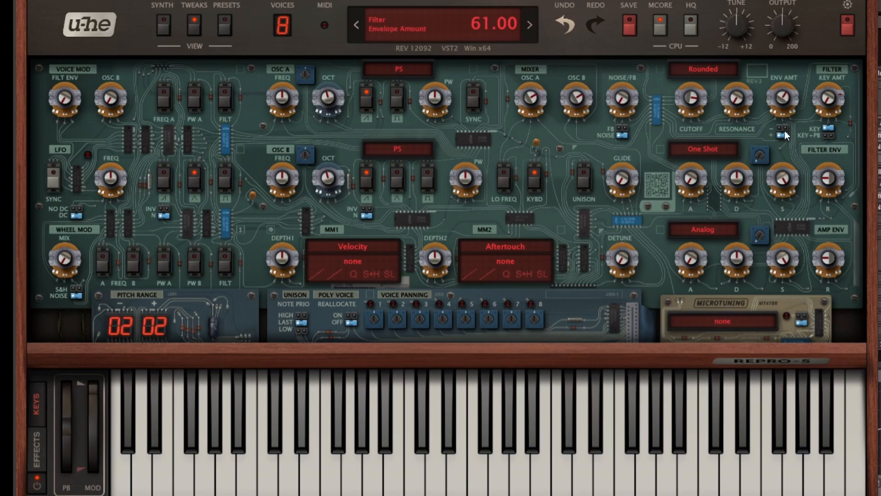
{"action": "left_click", "coordinate": [696, 153]}
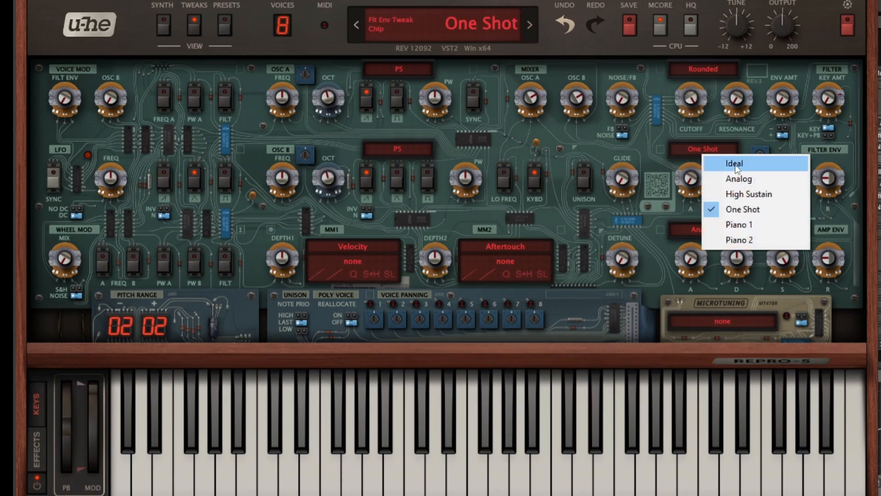
{"action": "left_click", "coordinate": [747, 171]}
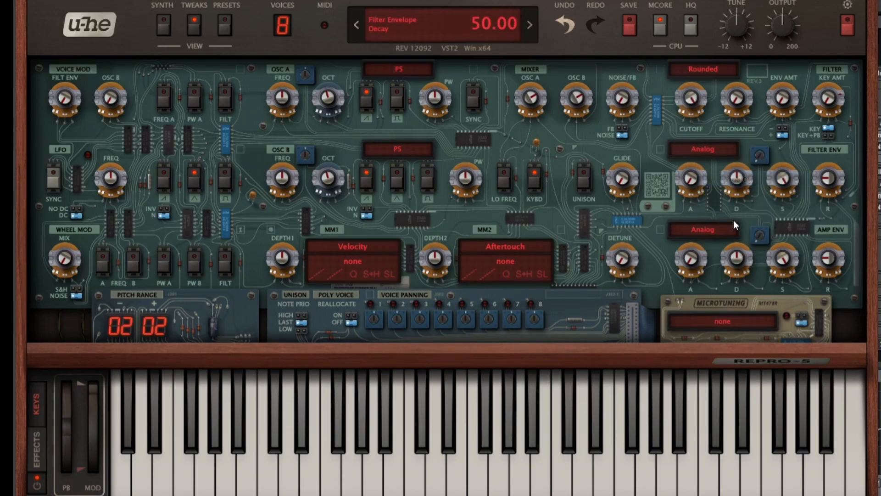
Step: Set the amplifier envelope's chip model to One Shot and lower its decay to 43
{"action": "left_click", "coordinate": [714, 232]}
{"action": "left_click", "coordinate": [754, 287]}
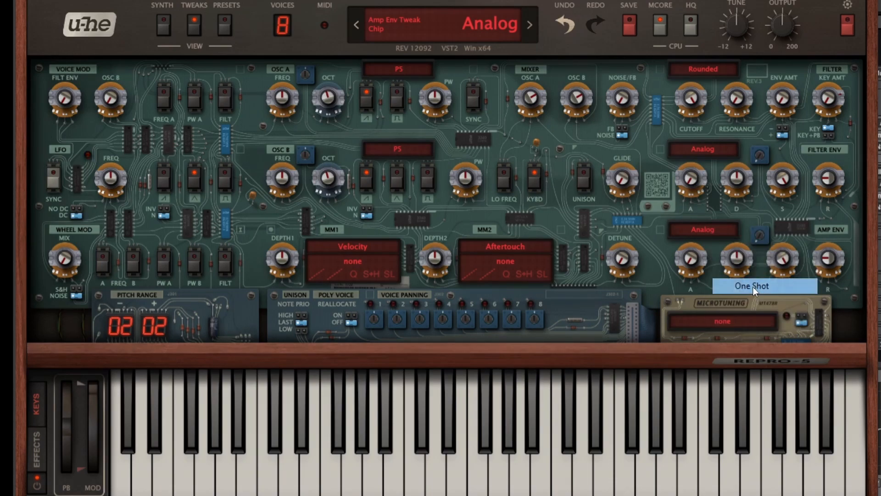
{"action": "left_click_drag", "start_coordinate": [733, 262], "coordinate": [738, 306]}
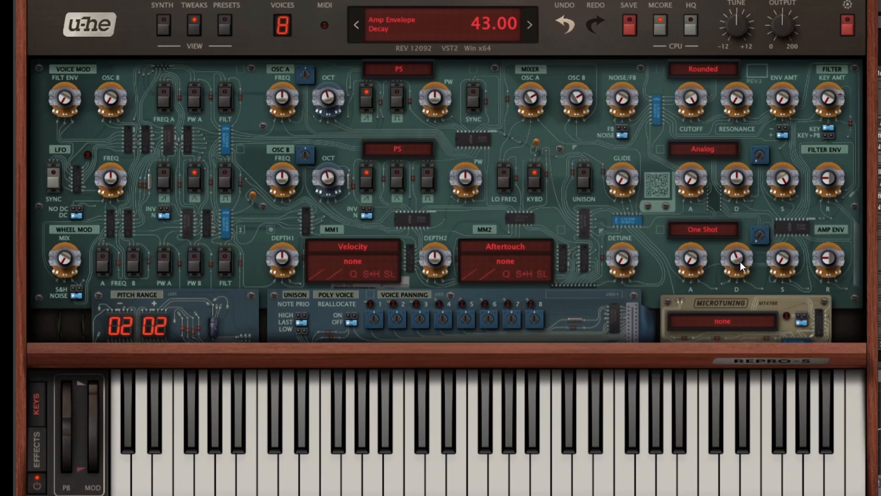
Step: Raise the amplifier envelope's decay to 67
{"action": "left_click_drag", "start_coordinate": [740, 261], "coordinate": [745, 221]}
{"action": "left_click_drag", "start_coordinate": [752, 262], "coordinate": [754, 224]}
{"action": "left_click_drag", "start_coordinate": [737, 259], "coordinate": [758, 292]}
Step: Vary the amplifier envelope's sustain, trying 83, and bring it back to maximum
{"action": "left_click_drag", "start_coordinate": [786, 260], "coordinate": [783, 186]}
{"action": "left_click_drag", "start_coordinate": [786, 259], "coordinate": [788, 228]}
{"action": "left_click_drag", "start_coordinate": [783, 259], "coordinate": [774, 199]}
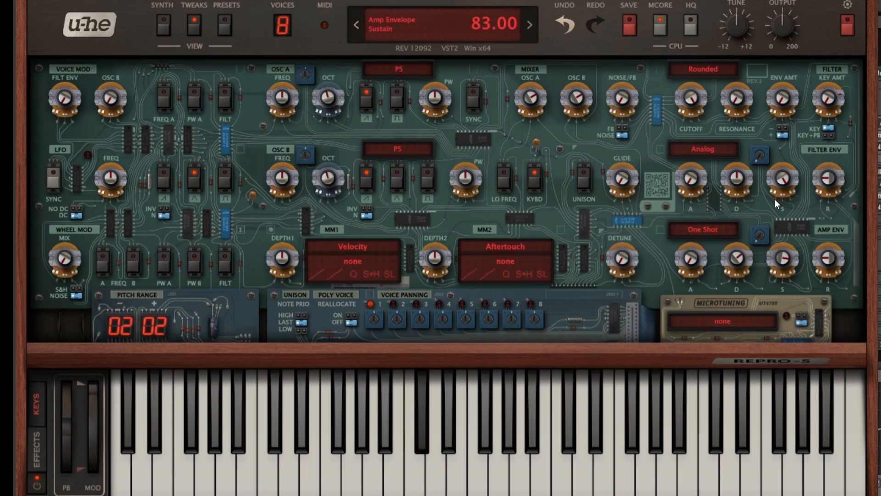
{"action": "mouse_move", "coordinate": [778, 250]}
{"action": "left_mouse_down"}
{"action": "mouse_move", "coordinate": [786, 238]}
{"action": "mouse_move", "coordinate": [786, 262]}
{"action": "mouse_move", "coordinate": [789, 241]}
{"action": "left_mouse_up"}
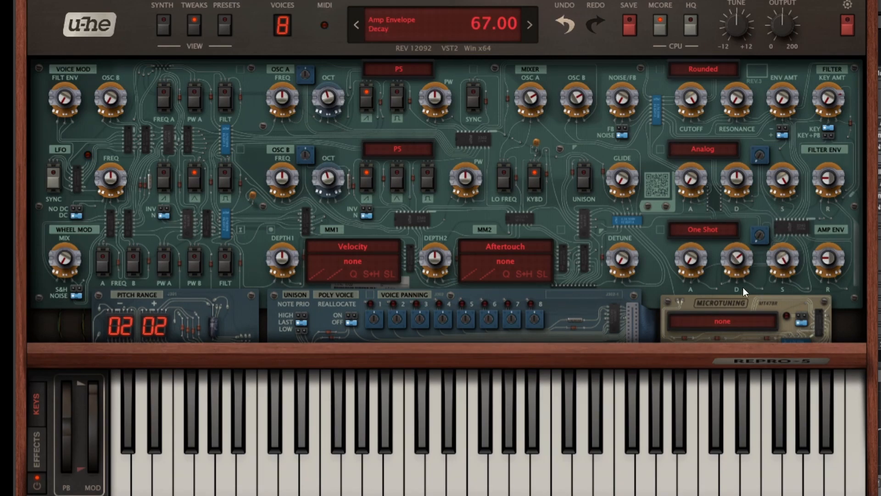
Step: Lower the amplifier envelope's sustain and decay, and try a higher release before setting it to 0
{"action": "left_click_drag", "start_coordinate": [780, 261], "coordinate": [778, 328]}
{"action": "left_click_drag", "start_coordinate": [741, 262], "coordinate": [737, 283]}
{"action": "left_click_drag", "start_coordinate": [829, 260], "coordinate": [854, 122]}
{"action": "left_click_drag", "start_coordinate": [828, 262], "coordinate": [765, 342]}
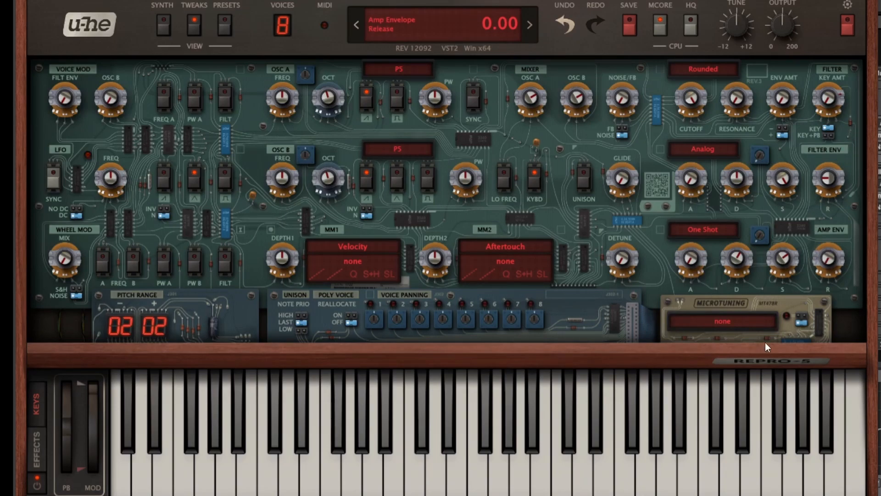
Step: Set the amplifier envelope's sustain to 0 and its decay to 64
{"action": "left_click_drag", "start_coordinate": [783, 260], "coordinate": [768, 415]}
{"action": "mouse_move", "coordinate": [730, 258]}
{"action": "left_mouse_down"}
{"action": "mouse_move", "coordinate": [734, 276]}
{"action": "mouse_move", "coordinate": [739, 264]}
{"action": "left_mouse_up"}
{"action": "scroll", "coordinate": [744, 262], "scroll_direction": "down", "scroll_amount": 3}
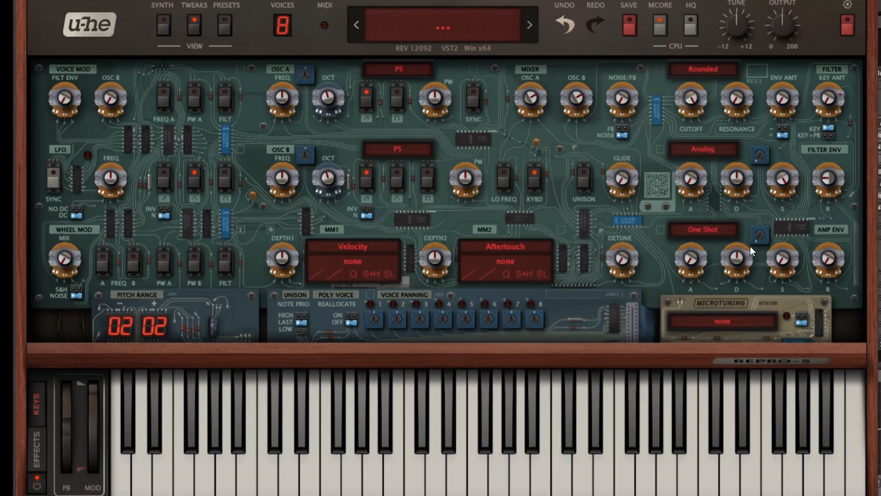
{"action": "left_click_drag", "start_coordinate": [736, 258], "coordinate": [744, 233]}
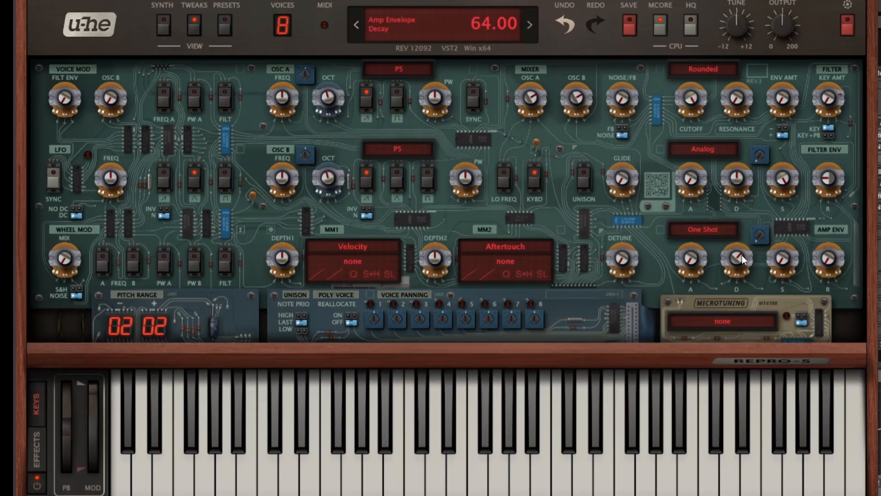
Step: Try Piano 1 as the amplifier envelope's chip model and set it to Analog
{"action": "left_click", "coordinate": [709, 230]}
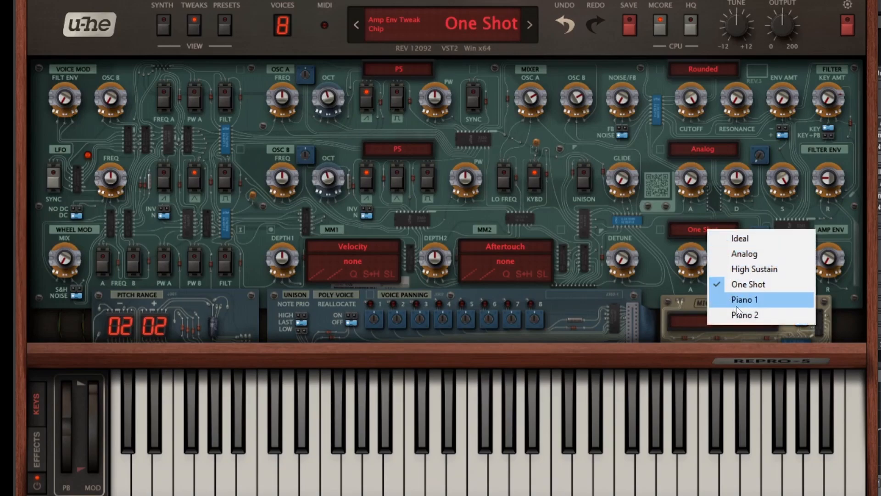
{"action": "left_click", "coordinate": [736, 303]}
{"action": "left_click", "coordinate": [691, 230]}
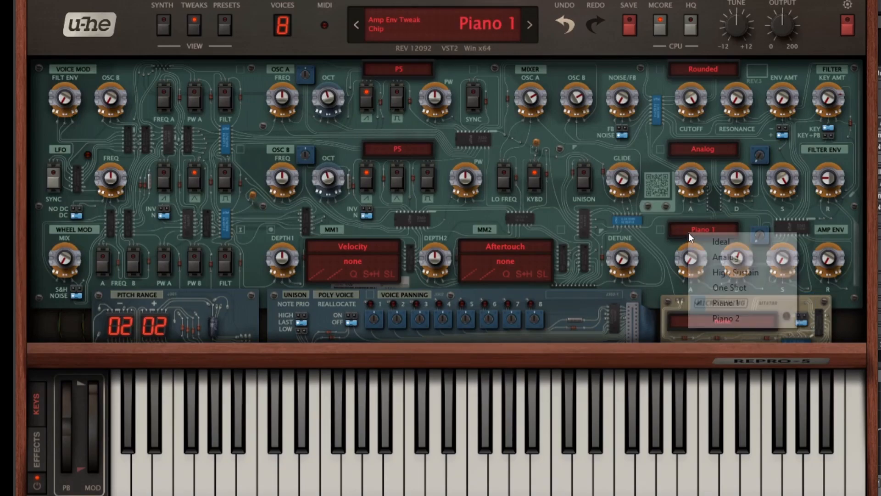
{"action": "left_click", "coordinate": [751, 201]}
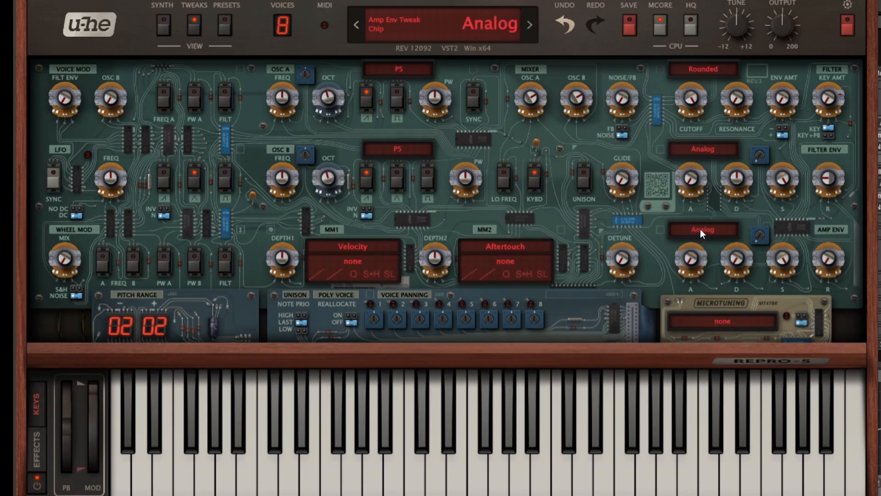
{"action": "left_click", "coordinate": [696, 228]}
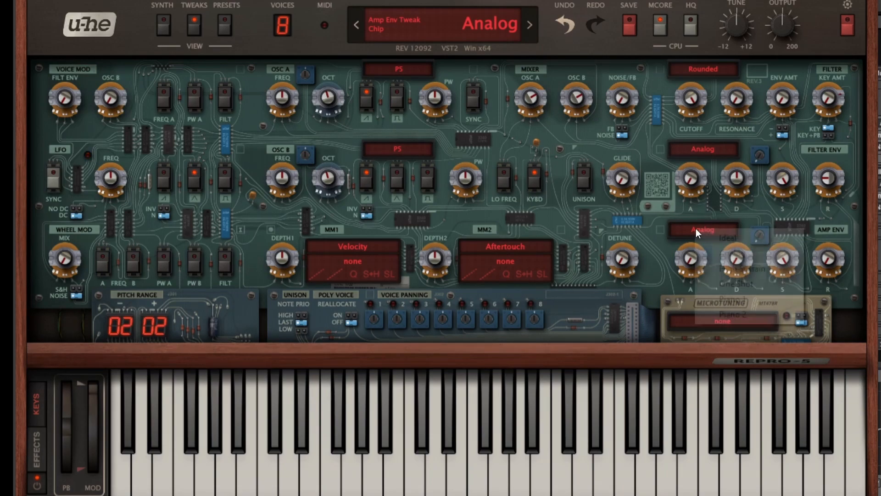
{"action": "left_click", "coordinate": [760, 207]}
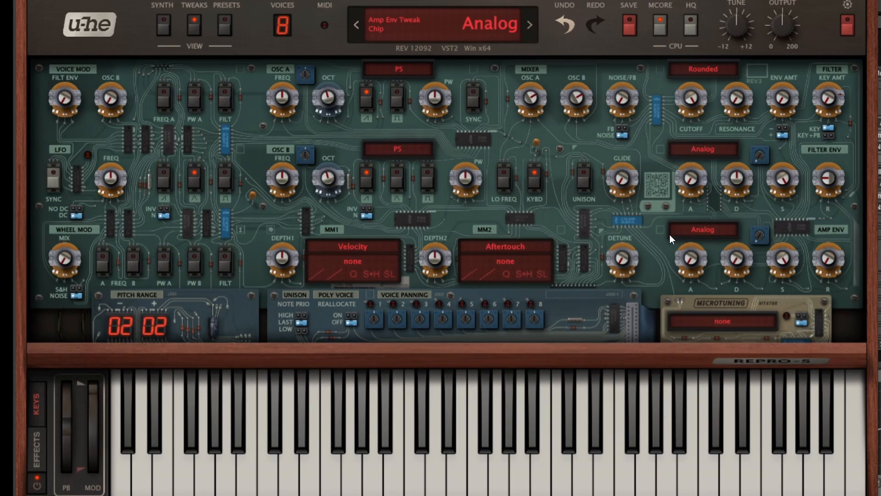
Step: Try the One Shot chip model on the amplifier envelope with decay at 59, and return the chip to Analog
{"action": "left_click", "coordinate": [699, 226]}
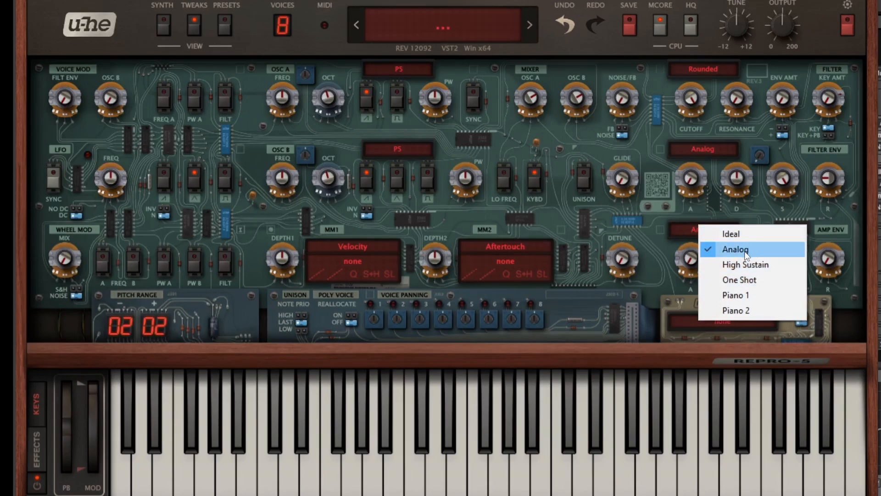
{"action": "left_click", "coordinate": [747, 284]}
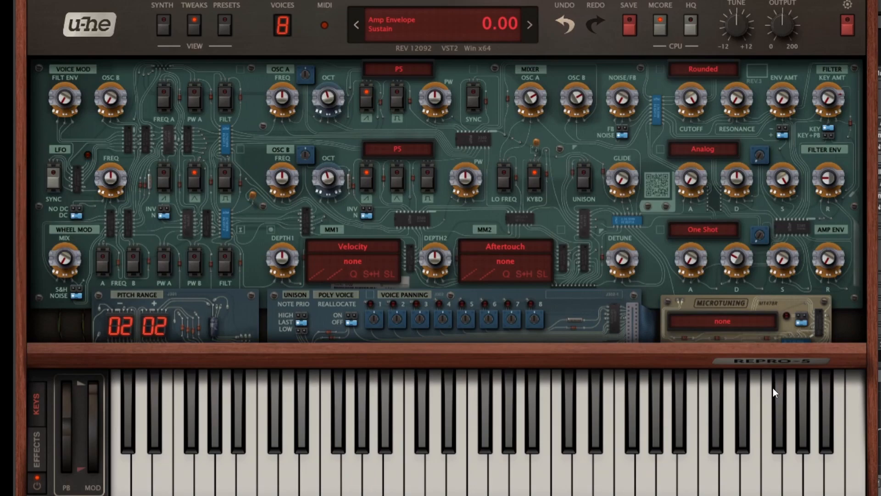
{"action": "left_click_drag", "start_coordinate": [733, 265], "coordinate": [737, 205]}
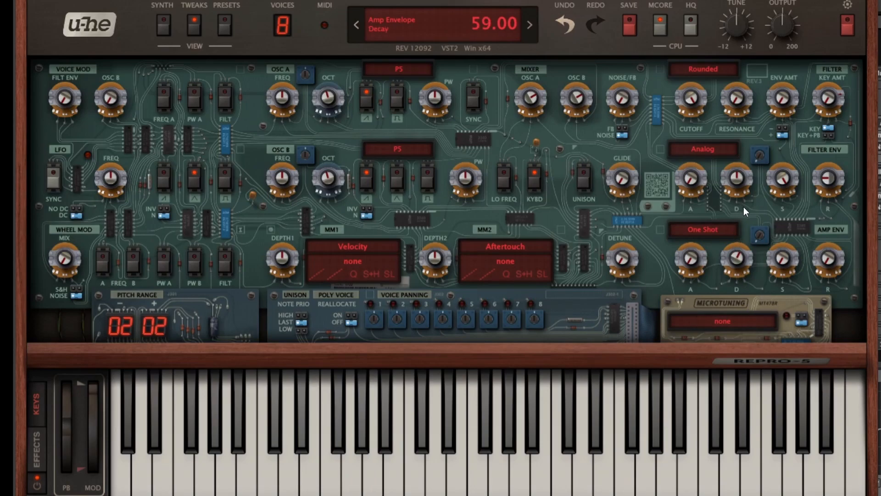
{"action": "left_click", "coordinate": [706, 230]}
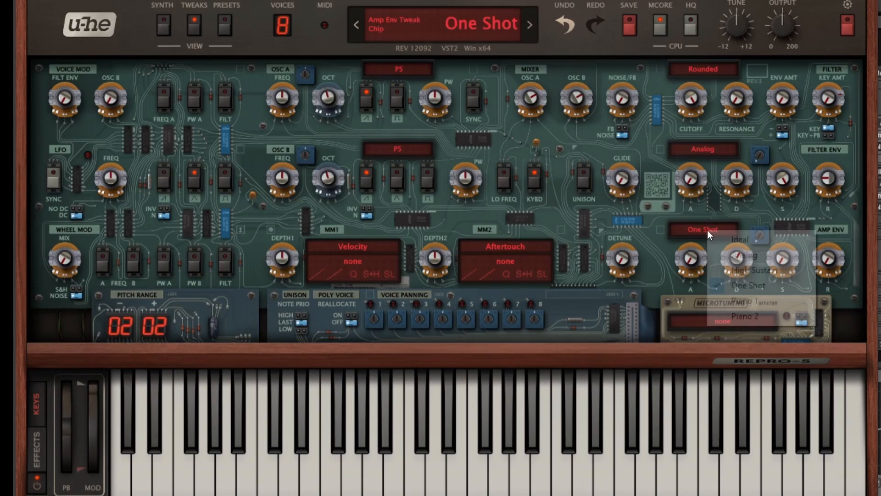
{"action": "left_click", "coordinate": [737, 254]}
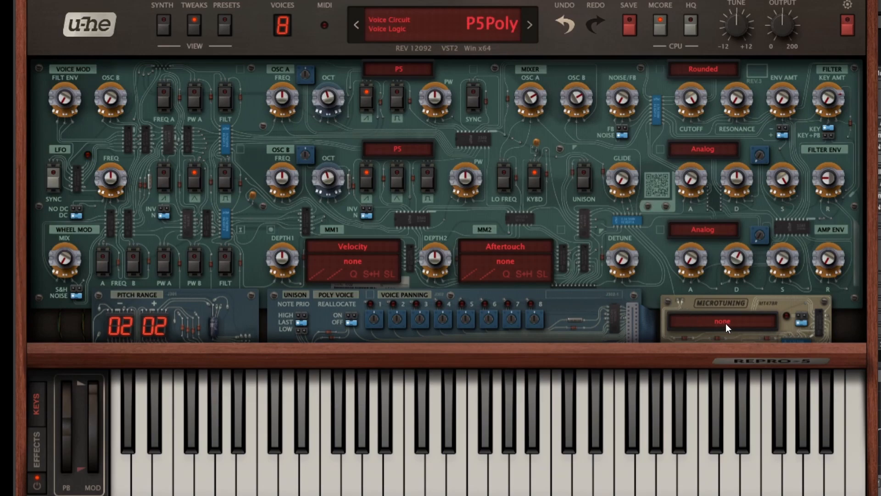
Step: Look through the microtuning tune files without loading one, and toggle microtuning on and back off
{"action": "left_click", "coordinate": [725, 322]}
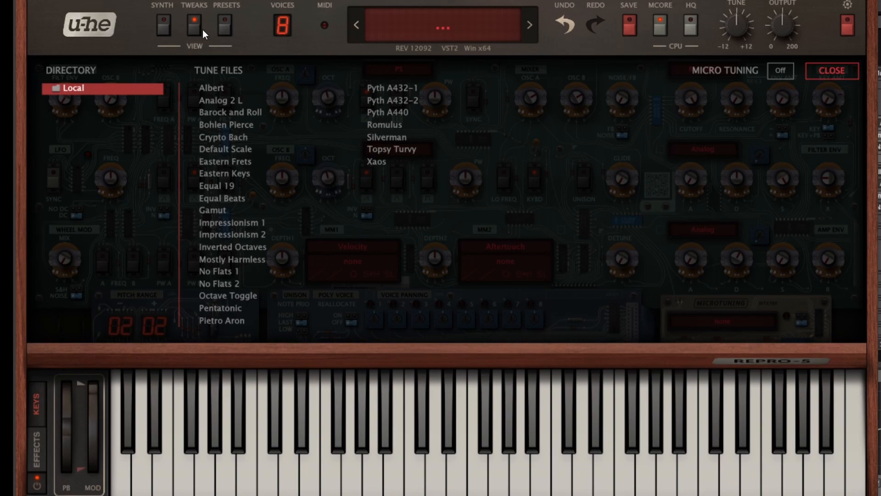
{"action": "left_click", "coordinate": [818, 76]}
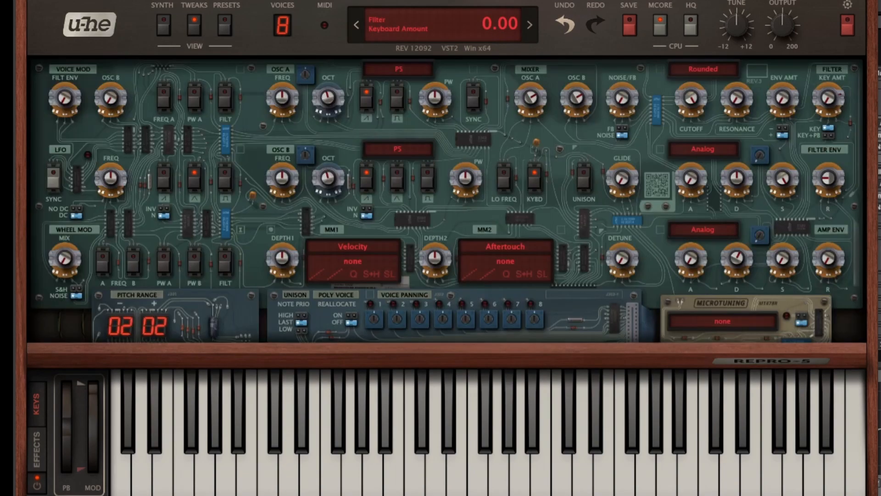
{"action": "left_click", "coordinate": [802, 317]}
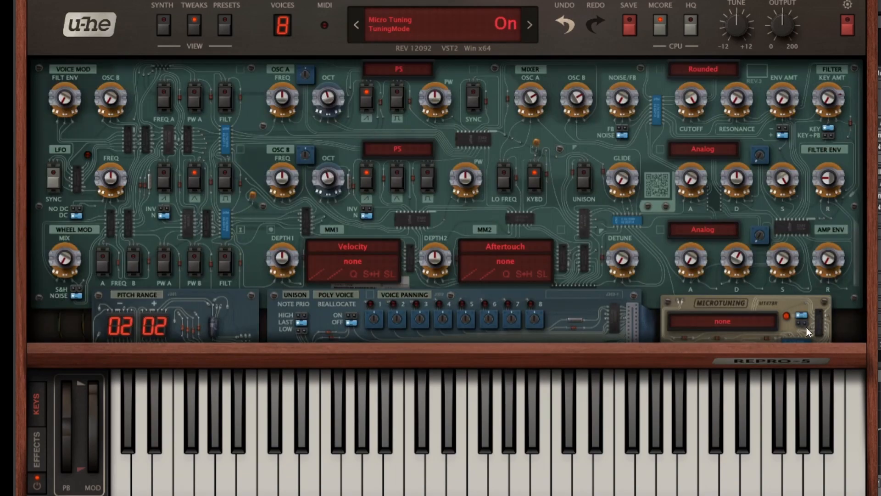
{"action": "left_click", "coordinate": [800, 323]}
{"action": "left_click", "coordinate": [799, 315]}
{"action": "left_click", "coordinate": [803, 324]}
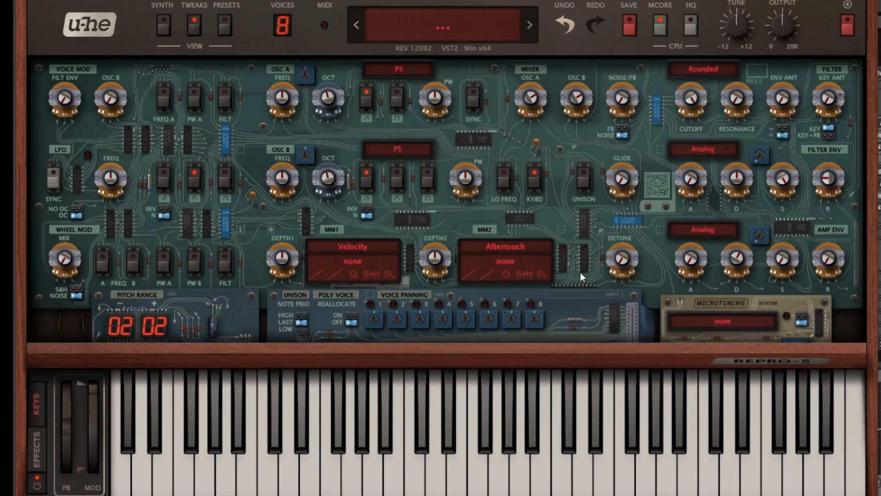
Step: Return to the synth view and turn mixer oscillator B down to 0 and oscillator A up to 100
{"action": "left_click", "coordinate": [160, 24]}
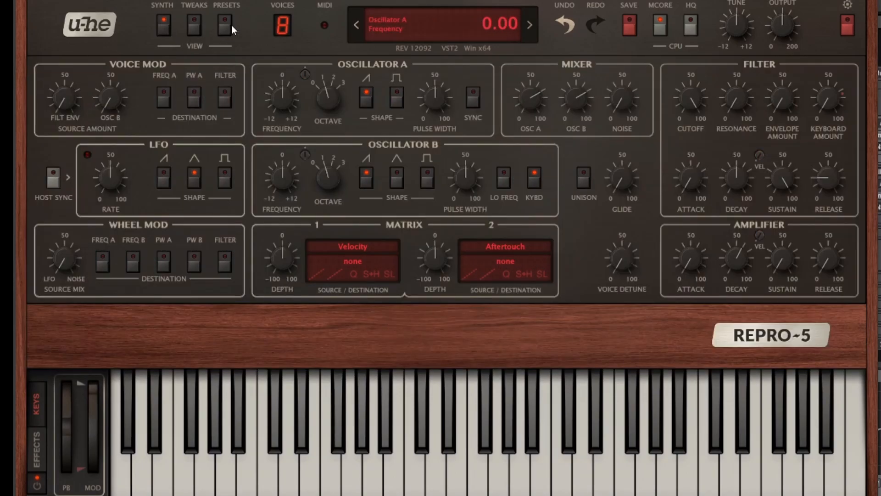
{"action": "left_click", "coordinate": [225, 30]}
{"action": "left_click", "coordinate": [194, 29]}
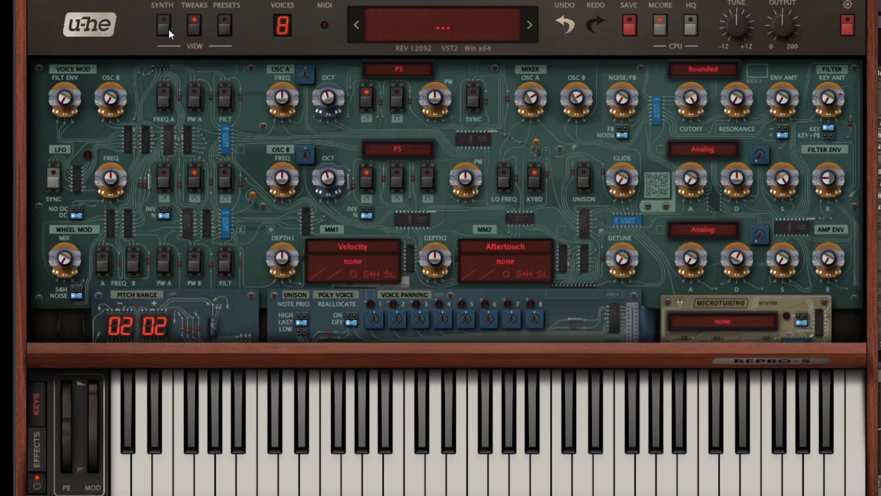
{"action": "left_click", "coordinate": [167, 28]}
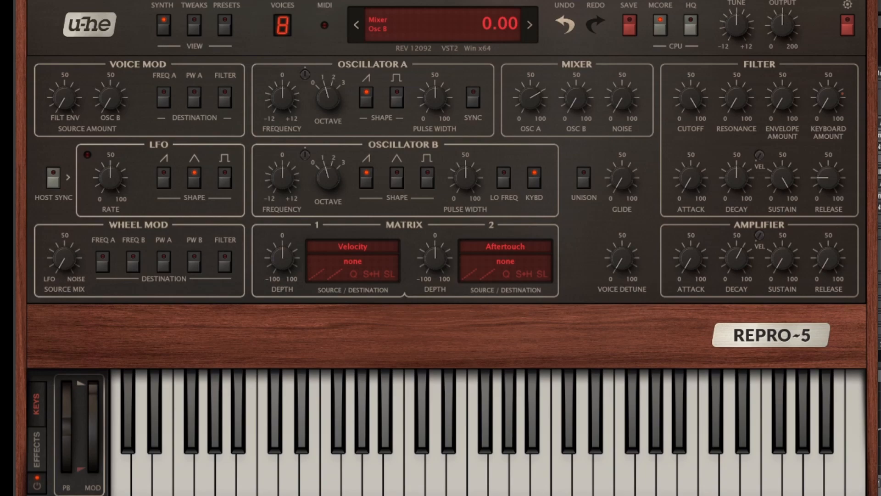
{"action": "left_click_drag", "start_coordinate": [526, 96], "coordinate": [511, 45]}
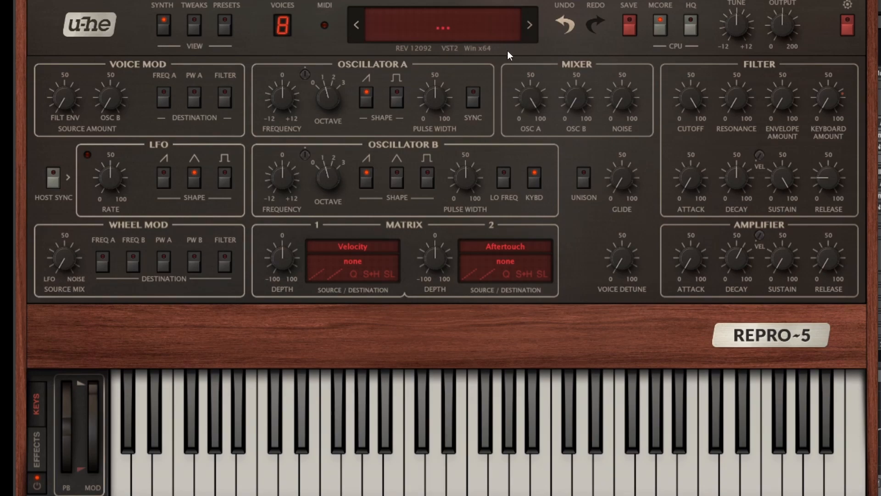
Step: Show the effects section and set the distortion type to Corrode
{"action": "left_click", "coordinate": [41, 447]}
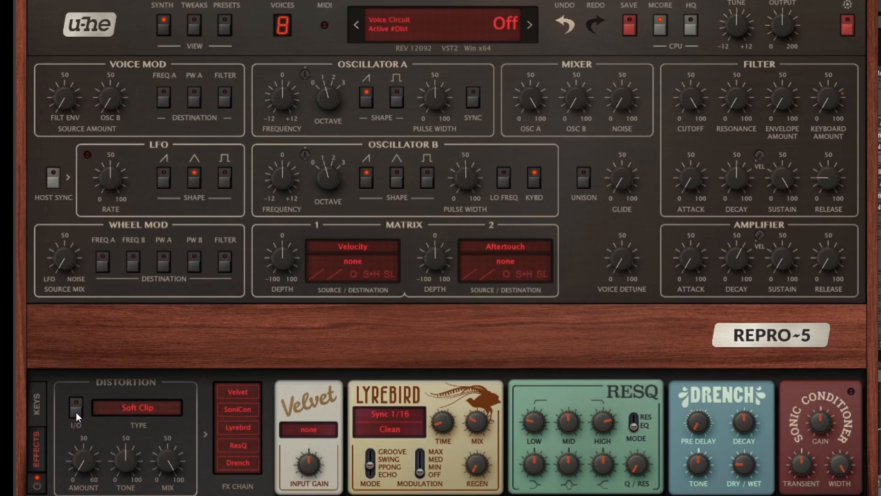
{"action": "left_click", "coordinate": [129, 410]}
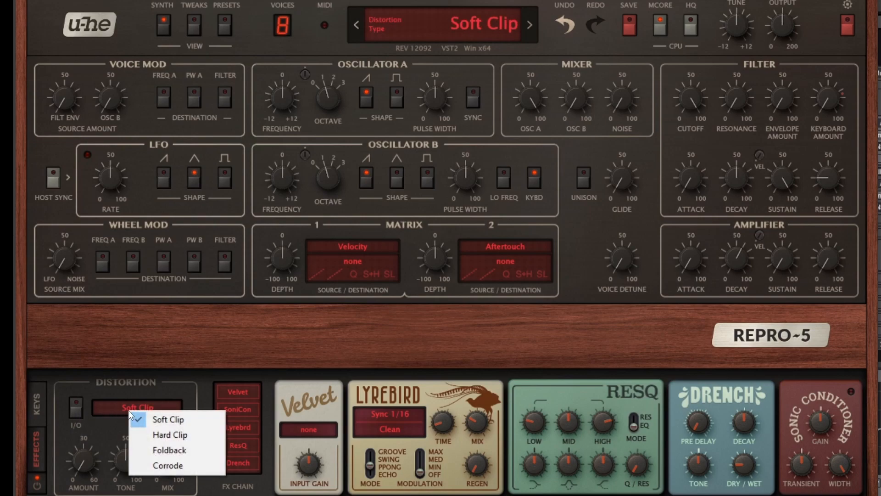
{"action": "left_click", "coordinate": [157, 465]}
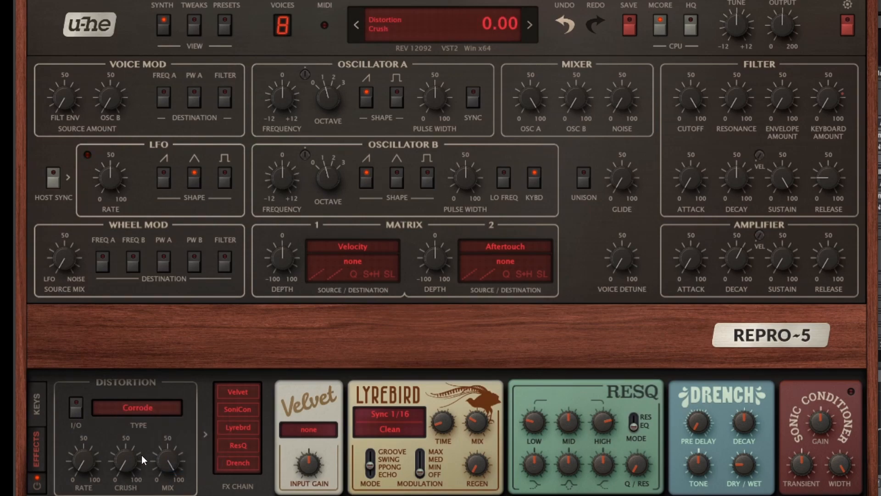
{"action": "left_click", "coordinate": [134, 402]}
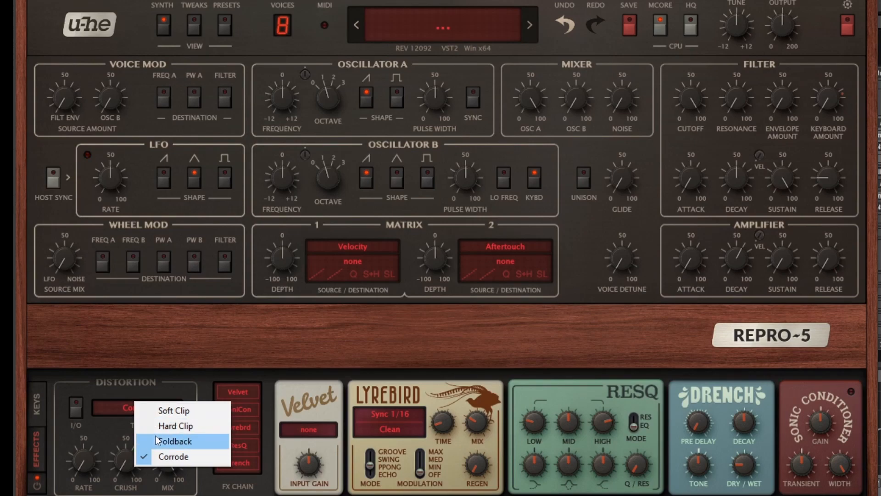
{"action": "left_click", "coordinate": [152, 455]}
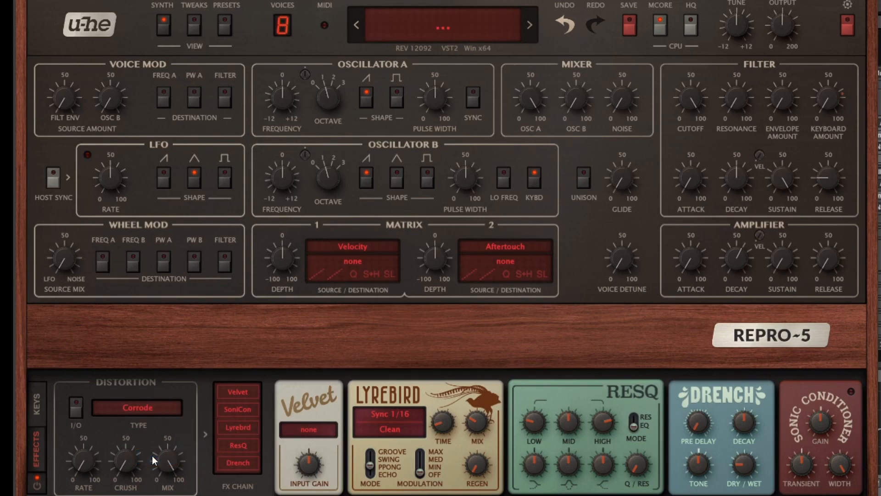
Step: Enable the Corrode distortion, adjust its rate, raise its crush and lower its mix, and switch the distortion off
{"action": "left_click", "coordinate": [76, 410]}
{"action": "left_click_drag", "start_coordinate": [91, 471], "coordinate": [94, 436]}
{"action": "left_click_drag", "start_coordinate": [122, 462], "coordinate": [122, 351]}
{"action": "left_click_drag", "start_coordinate": [168, 446], "coordinate": [167, 482]}
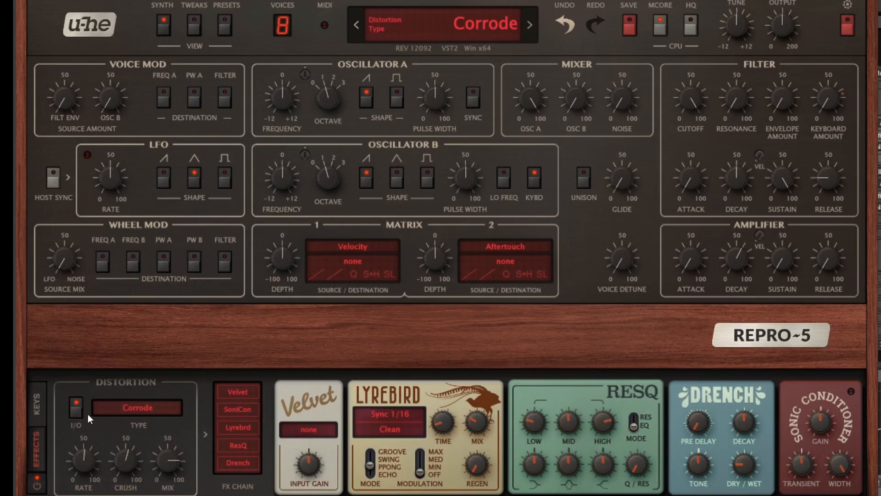
{"action": "left_click", "coordinate": [74, 416]}
Step: Examine the Velvet effect's preset list and the Lyrebird delay's sync options without changing either
{"action": "left_click", "coordinate": [331, 428]}
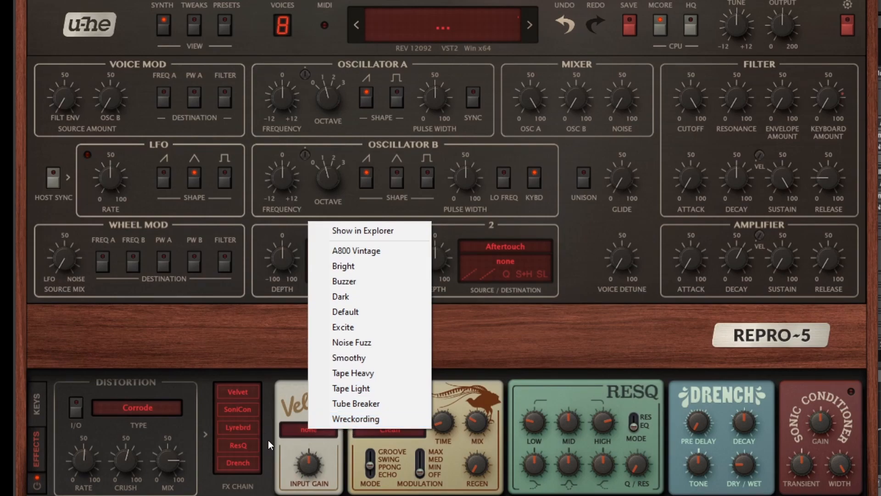
{"action": "left_click", "coordinate": [324, 450]}
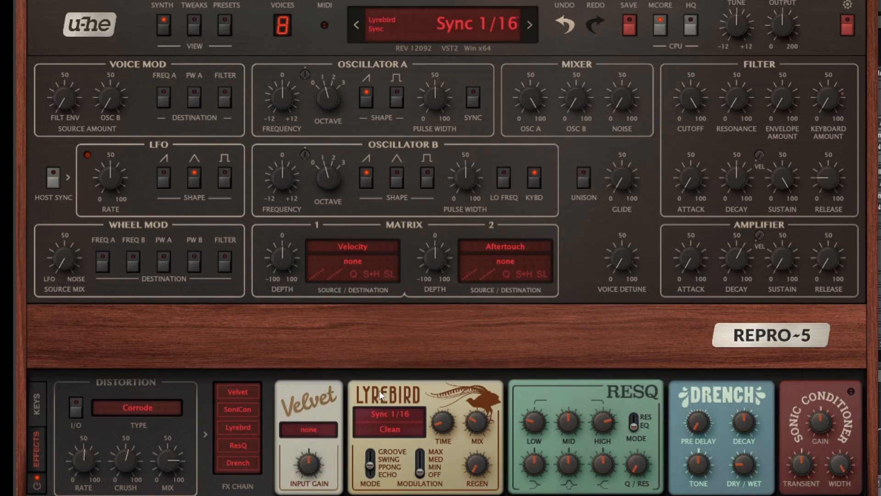
{"action": "left_click", "coordinate": [388, 415]}
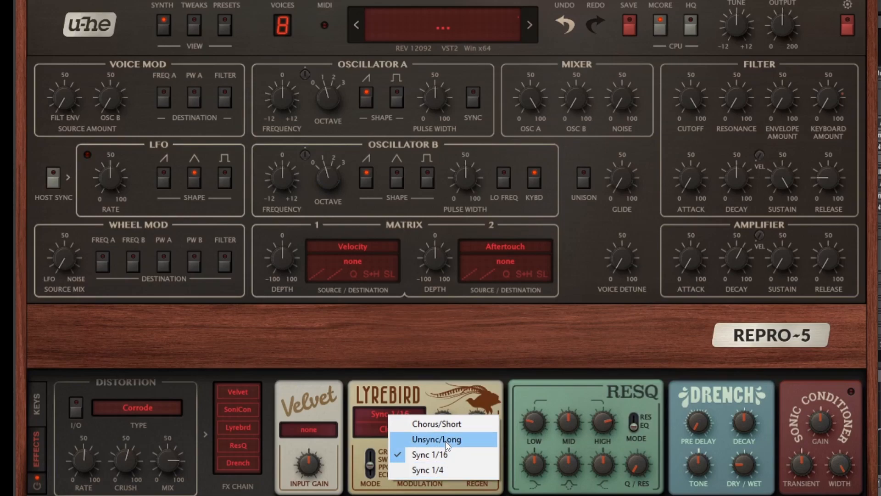
{"action": "left_click", "coordinate": [439, 378]}
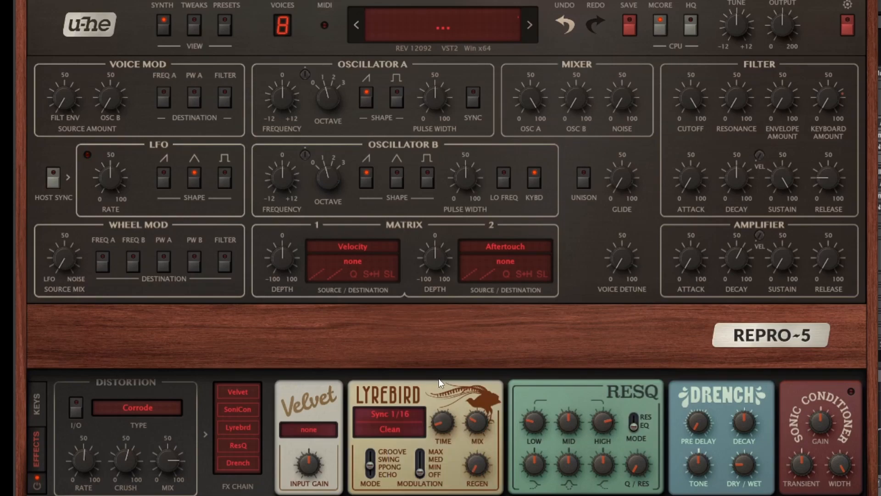
Step: Activate Lyrebird in the effects chain and check its flavour options, keeping Clean
{"action": "left_click", "coordinate": [232, 429]}
{"action": "left_click", "coordinate": [395, 433]}
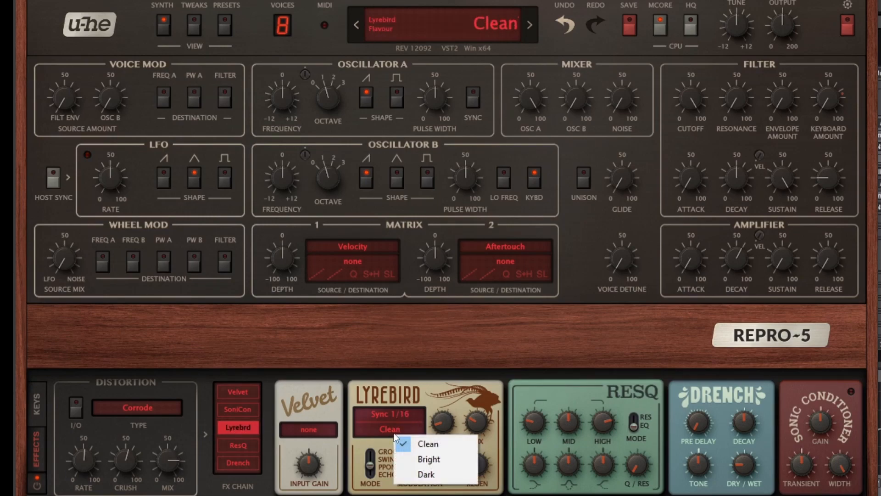
{"action": "left_click", "coordinate": [378, 449]}
Step: Try Lyrebird's swing mode, return it to ping-pong, and raise its regeneration to about the midpoint
{"action": "left_click", "coordinate": [371, 461]}
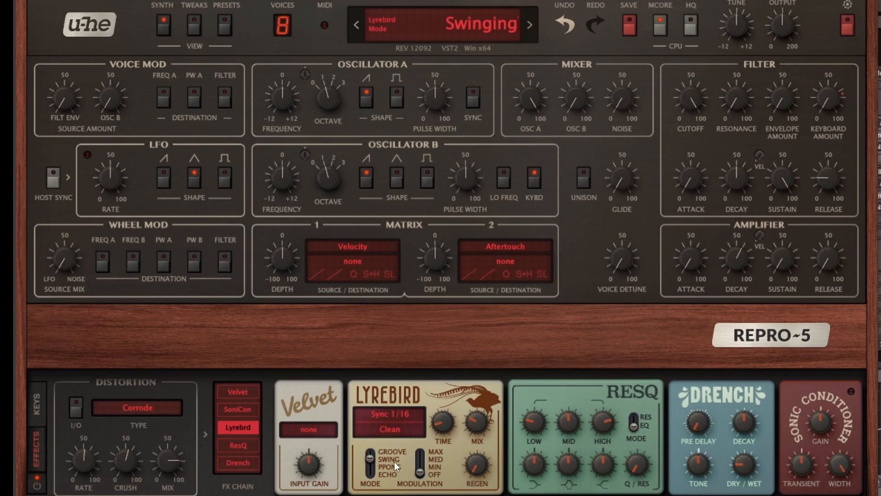
{"action": "left_click", "coordinate": [369, 468]}
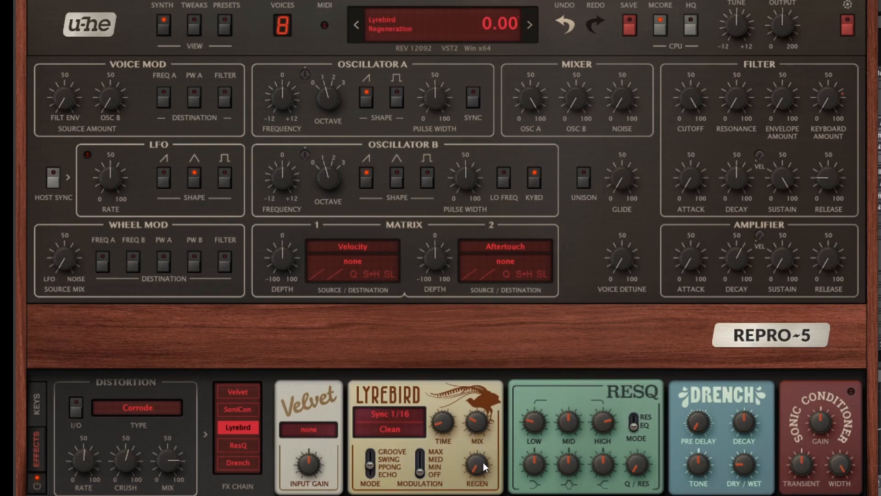
{"action": "left_click_drag", "start_coordinate": [480, 467], "coordinate": [494, 367]}
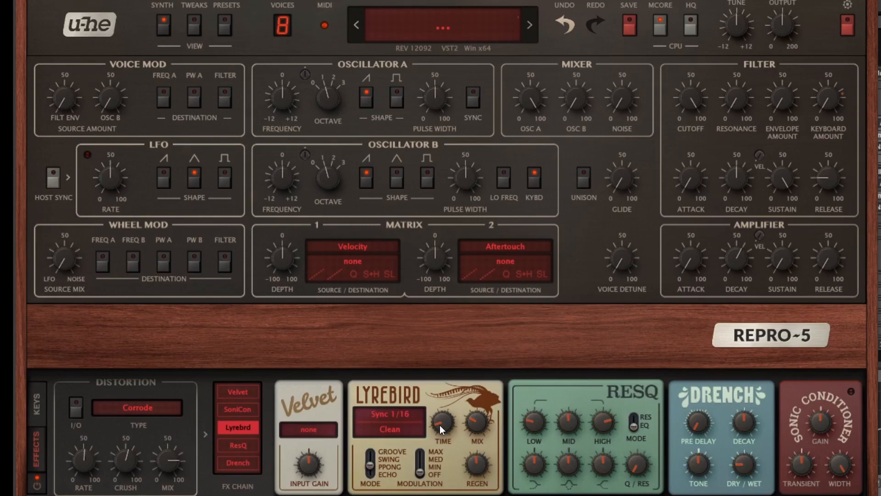
Step: Try Lyrebird's Echo, Swing and Grooving modes, and return the mode to Ping Pong
{"action": "left_click", "coordinate": [371, 473]}
{"action": "left_click_drag", "start_coordinate": [371, 472], "coordinate": [372, 467]}
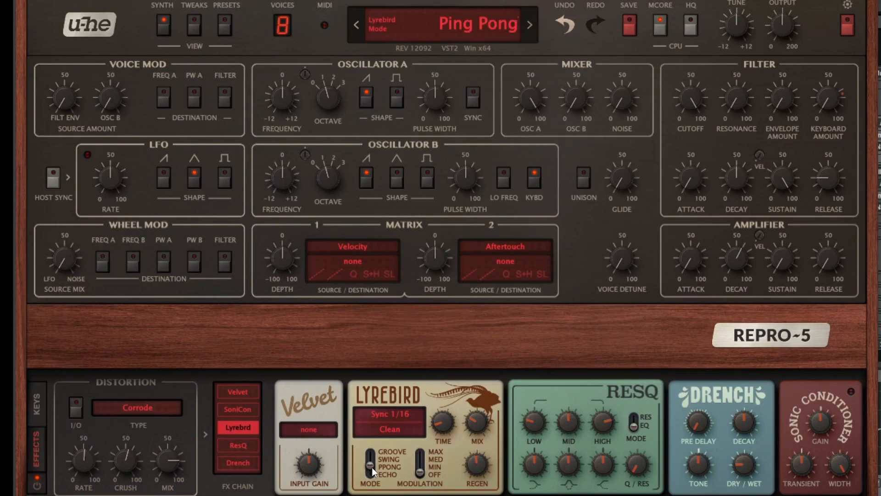
{"action": "left_click_drag", "start_coordinate": [370, 467], "coordinate": [374, 458]}
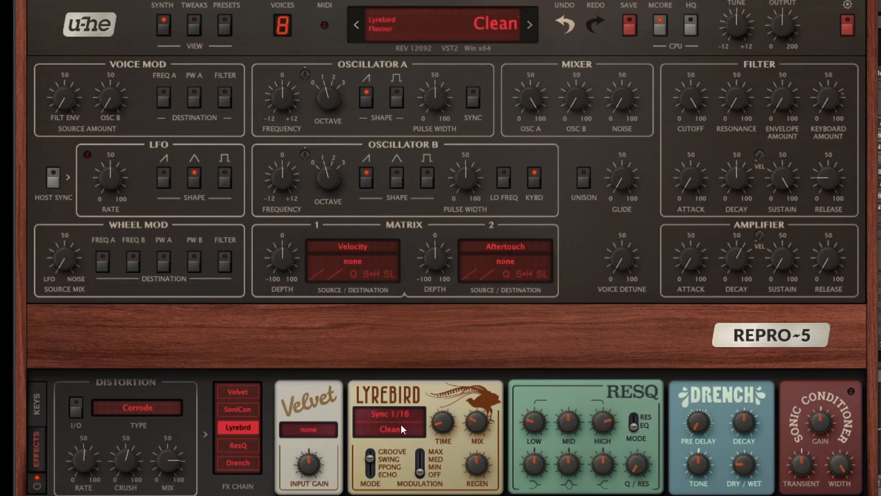
{"action": "left_click_drag", "start_coordinate": [371, 454], "coordinate": [371, 450]}
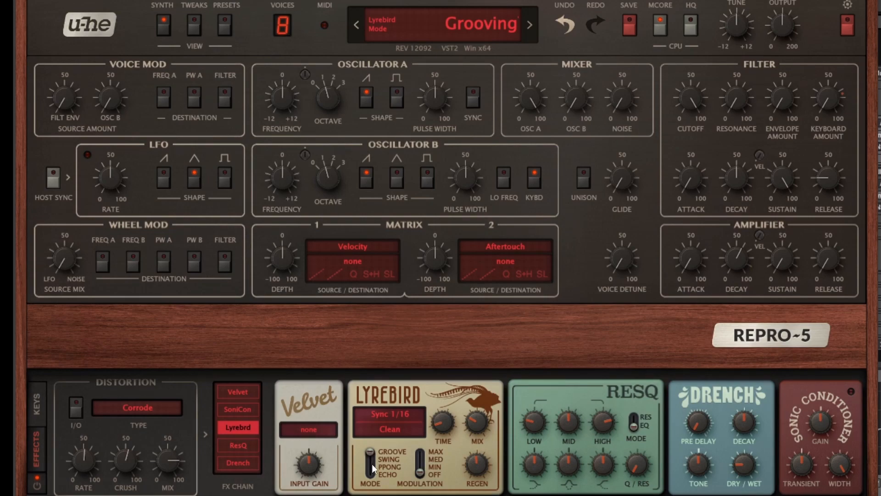
{"action": "left_click_drag", "start_coordinate": [372, 464], "coordinate": [369, 469]}
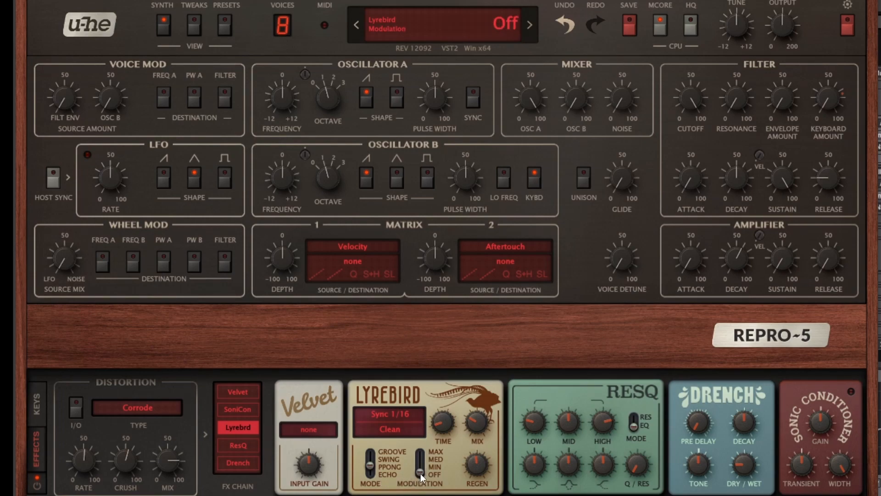
Step: Try Lyrebird's modulation at Med and Off, and settle on Min
{"action": "left_click_drag", "start_coordinate": [421, 472], "coordinate": [423, 462]}
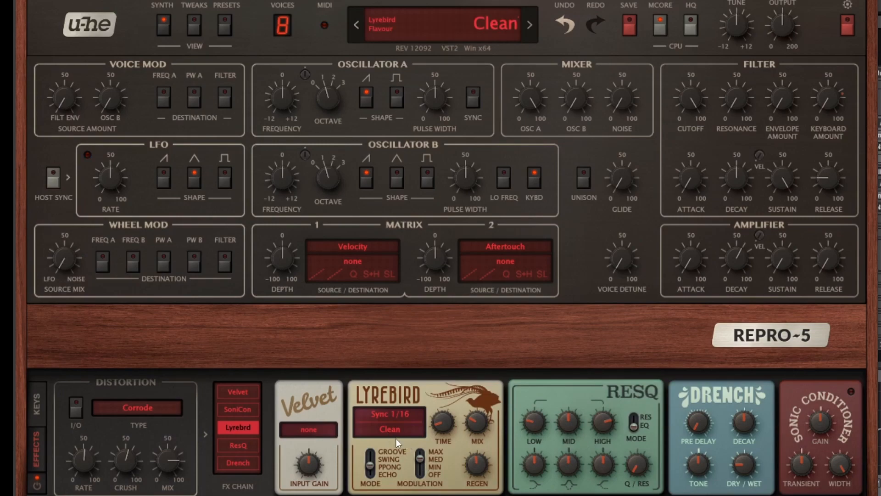
{"action": "left_click_drag", "start_coordinate": [425, 458], "coordinate": [417, 479]}
{"action": "left_click_drag", "start_coordinate": [418, 475], "coordinate": [421, 469]}
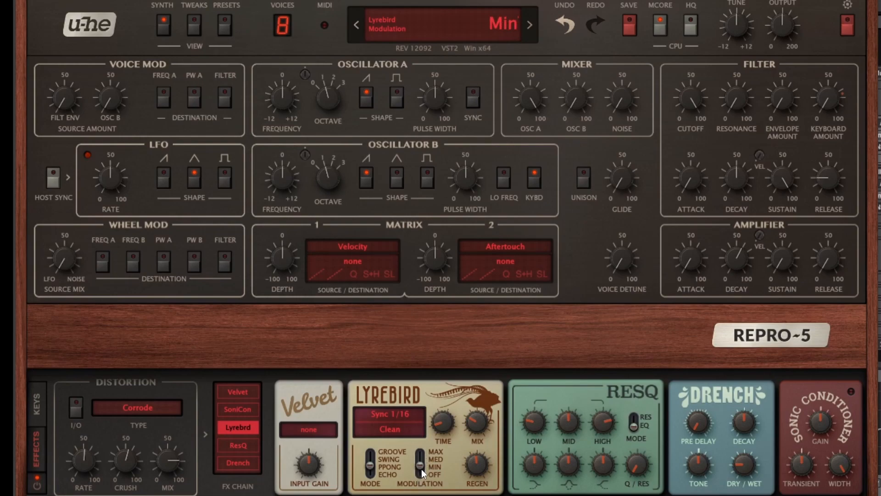
Step: Try Lyrebird's Dark and Bright flavours, and return the flavour to Clean
{"action": "left_click", "coordinate": [389, 429]}
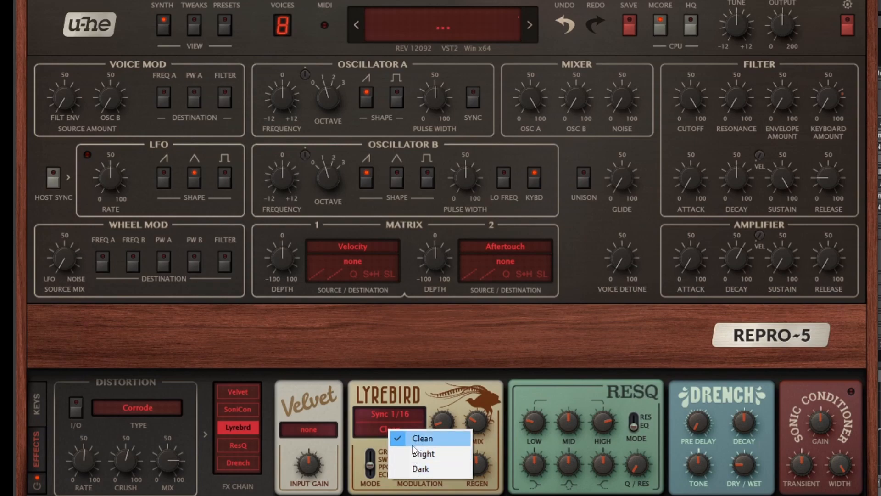
{"action": "left_click", "coordinate": [415, 469]}
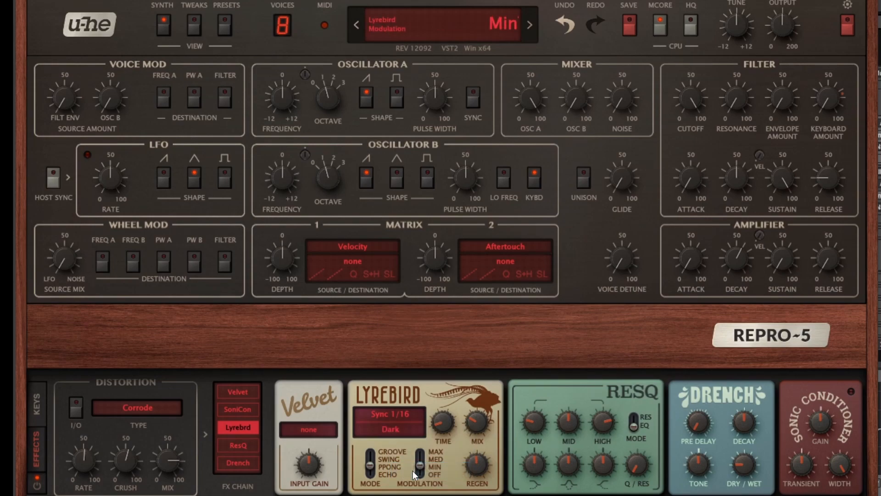
{"action": "left_click", "coordinate": [385, 429]}
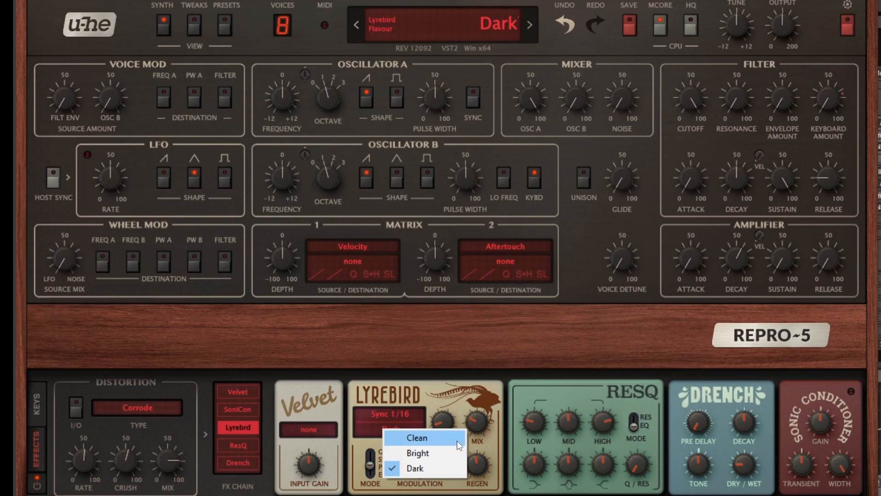
{"action": "left_click", "coordinate": [440, 452]}
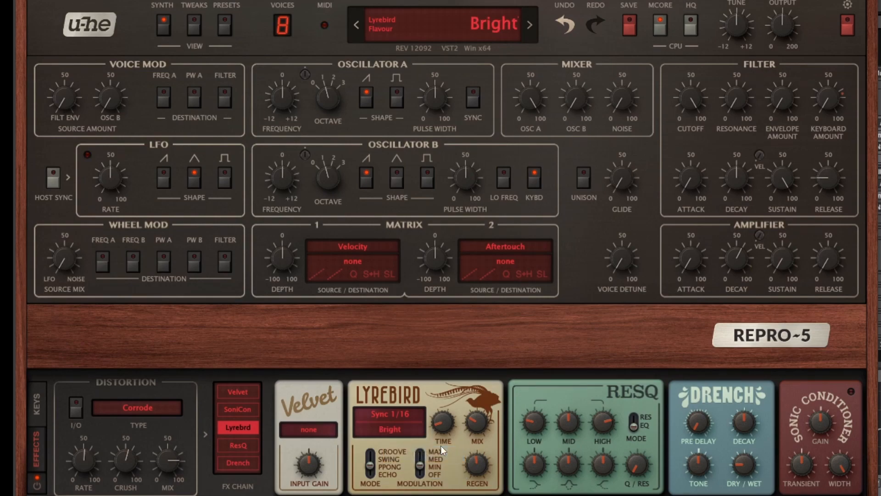
{"action": "left_click", "coordinate": [396, 432]}
{"action": "left_click", "coordinate": [399, 433]}
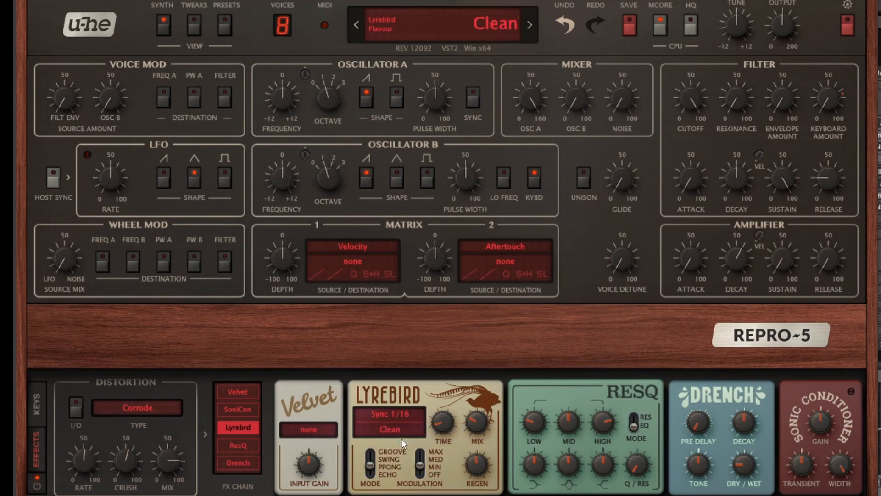
Step: Set Lyrebird's sync to Chorus/Short and raise its mix
{"action": "left_click", "coordinate": [390, 415]}
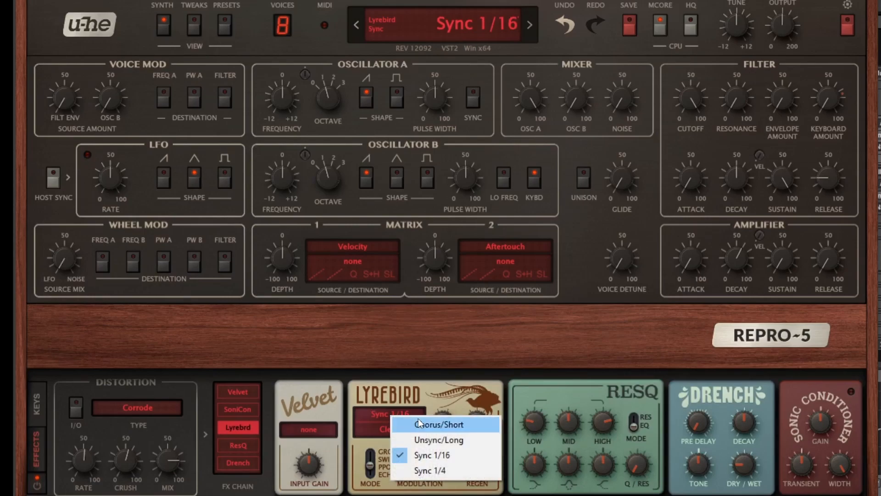
{"action": "left_click", "coordinate": [418, 424]}
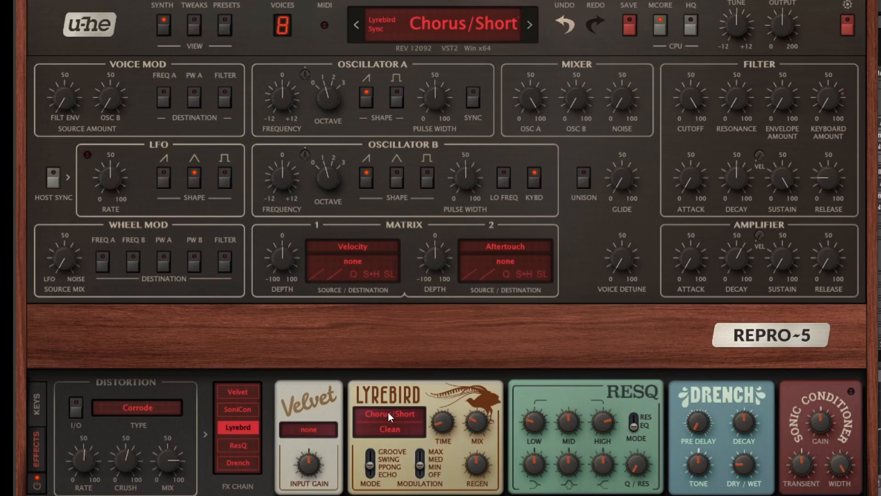
{"action": "left_click_drag", "start_coordinate": [475, 423], "coordinate": [488, 379]}
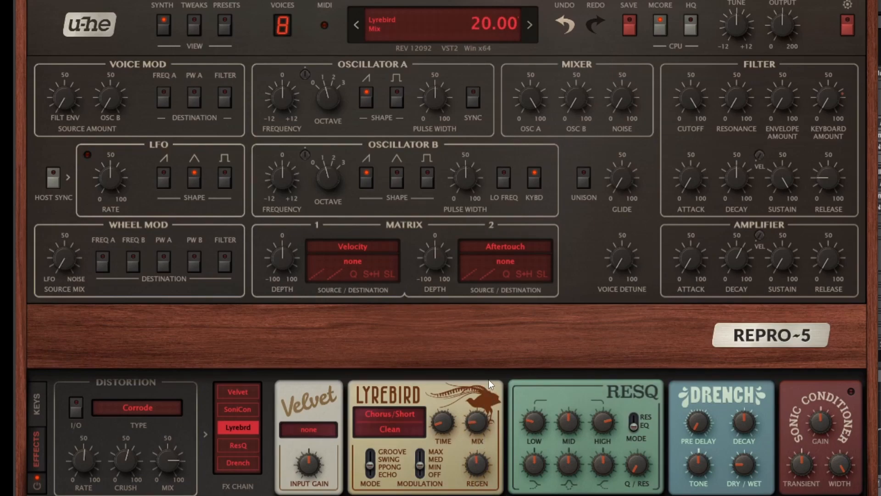
{"action": "left_click_drag", "start_coordinate": [471, 425], "coordinate": [487, 391]}
{"action": "left_click_drag", "start_coordinate": [477, 425], "coordinate": [484, 398]}
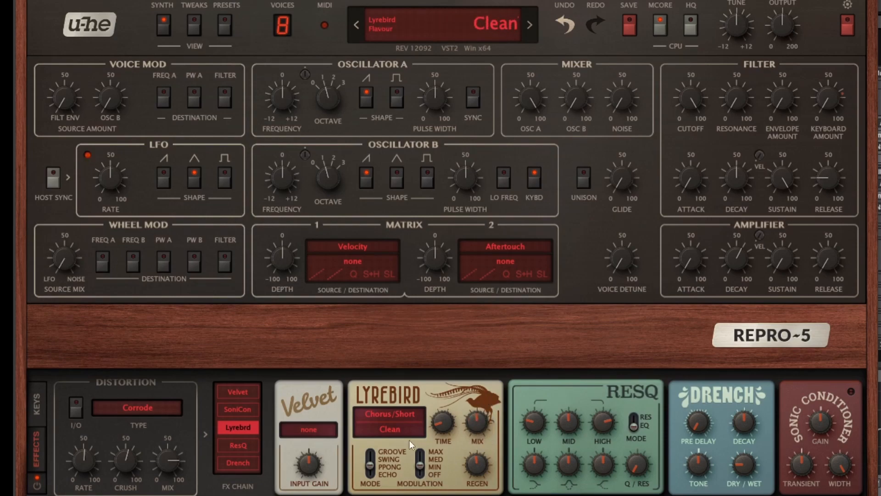
Step: Compare Lyrebird's Echo and Grooving modes with Ping Pong, keep Ping Pong, and try modulation at Max before choosing Med
{"action": "left_click", "coordinate": [374, 474]}
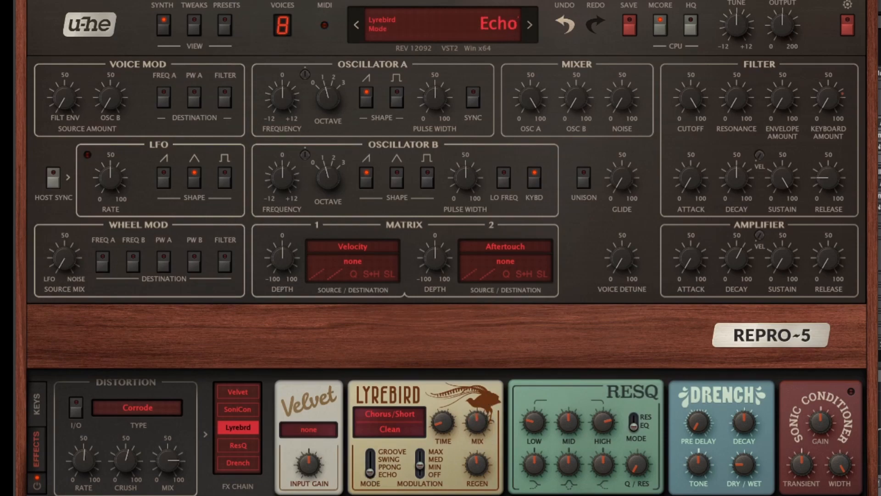
{"action": "left_click", "coordinate": [374, 464]}
{"action": "left_click", "coordinate": [372, 448]}
{"action": "left_click", "coordinate": [371, 464]}
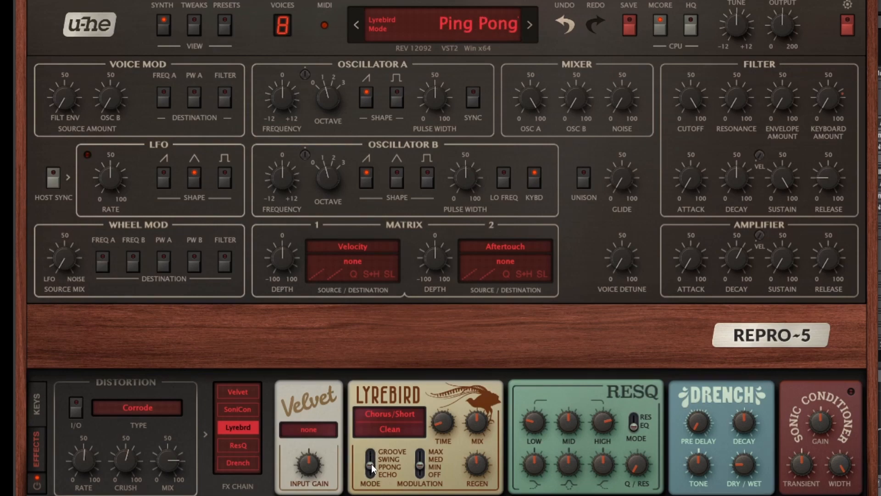
{"action": "left_click", "coordinate": [423, 451]}
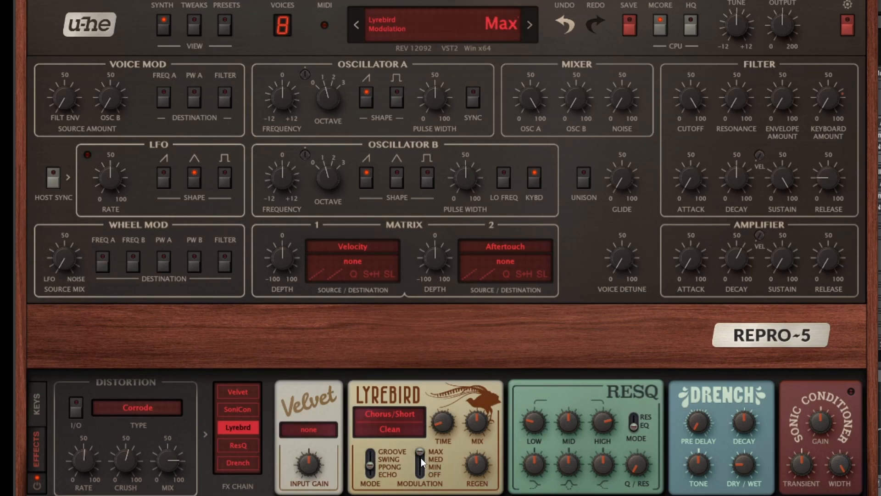
{"action": "left_click", "coordinate": [421, 458]}
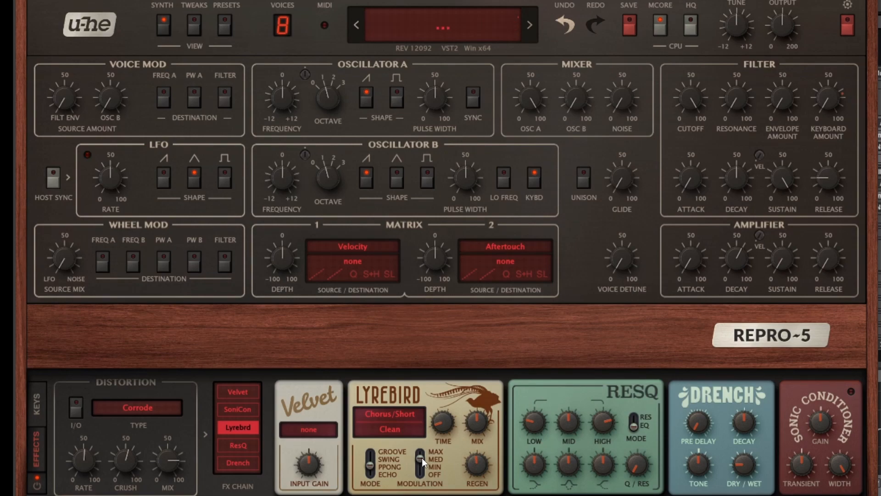
Step: Raise Lyrebird's regeneration to near its maximum to demonstrate it, and bring it back down to minimum
{"action": "mouse_move", "coordinate": [484, 463]}
{"action": "left_click_drag", "start_coordinate": [481, 465], "coordinate": [445, 71]}
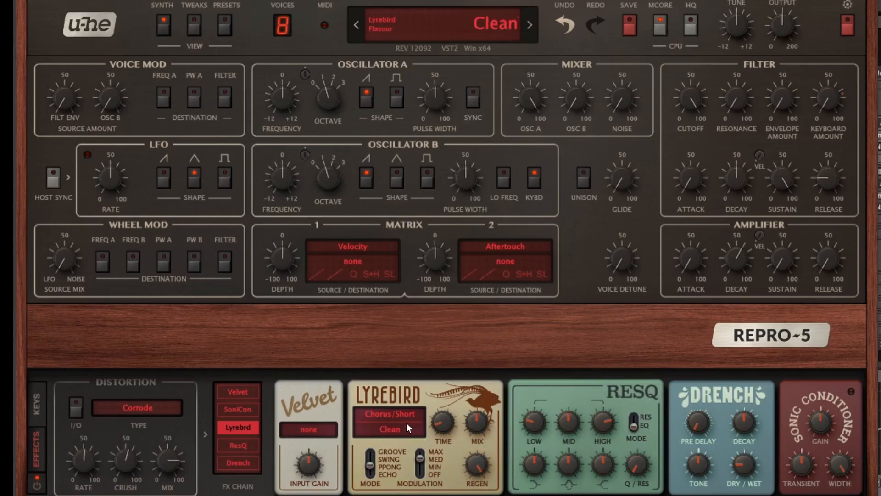
{"action": "left_click_drag", "start_coordinate": [477, 467], "coordinate": [479, 478]}
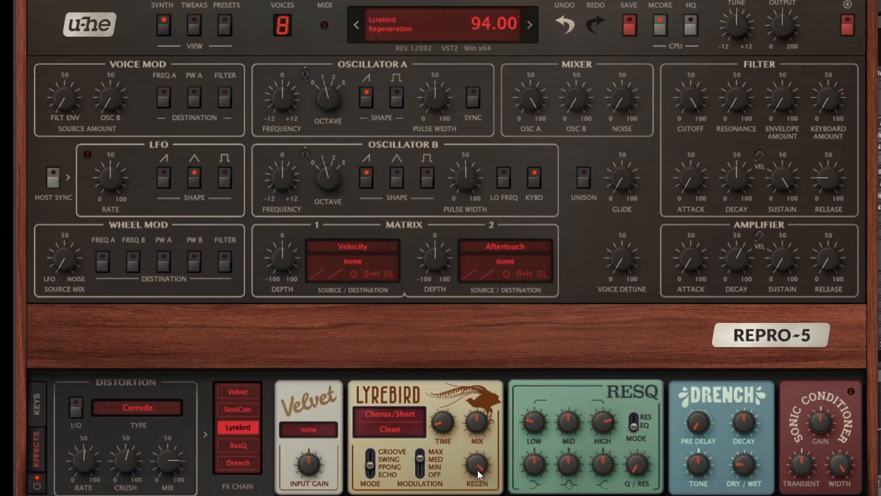
{"action": "left_click_drag", "start_coordinate": [480, 462], "coordinate": [479, 495]}
{"action": "left_click_drag", "start_coordinate": [496, 467], "coordinate": [479, 470]}
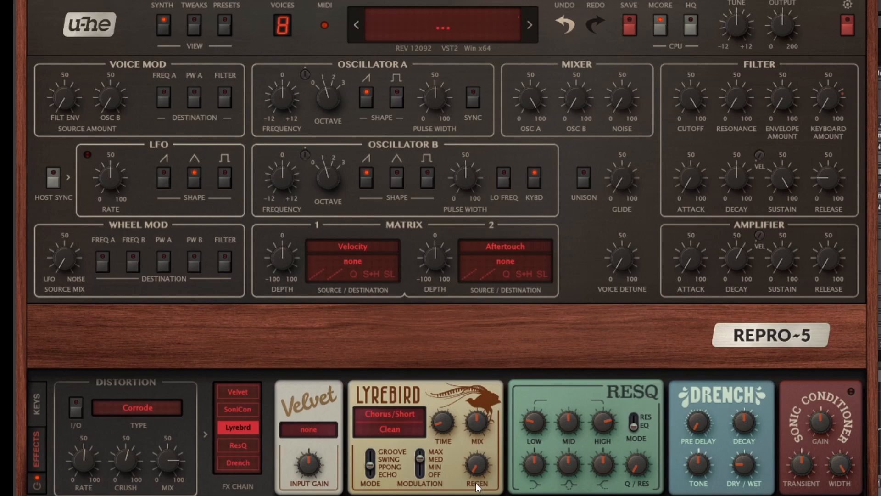
Step: Set Lyrebird's modulation to Max and sweep its delay time up and back down to a low setting
{"action": "left_click", "coordinate": [430, 452]}
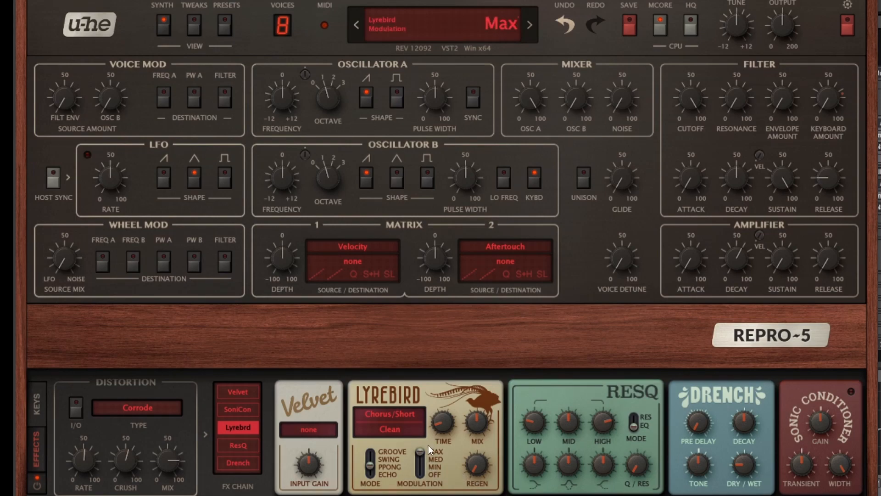
{"action": "left_click_drag", "start_coordinate": [434, 432], "coordinate": [473, 362]}
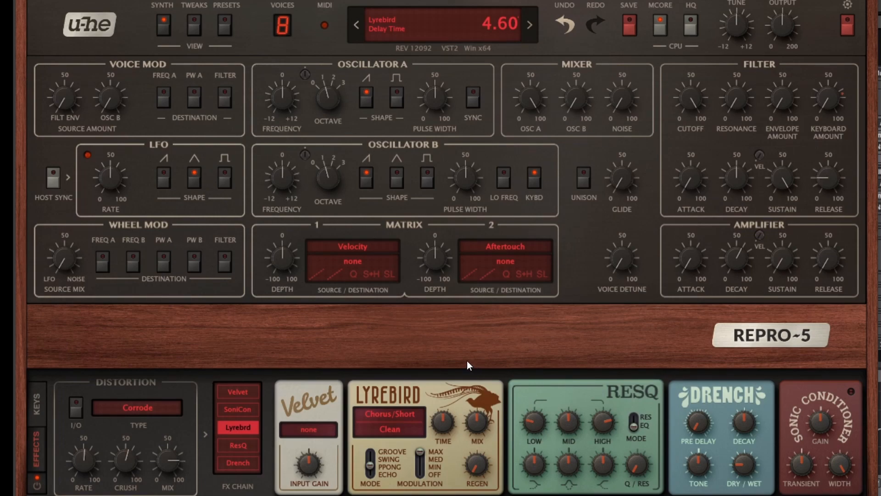
{"action": "left_click_drag", "start_coordinate": [433, 420], "coordinate": [435, 457]}
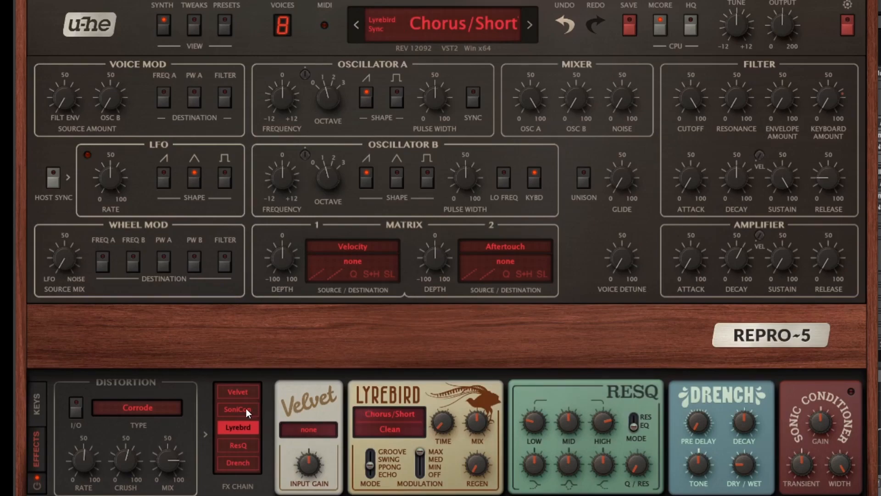
Step: Swap Lyrebird for ResQ as the active effect in the chain, and boost ResQ's EQ mid gain
{"action": "left_click", "coordinate": [226, 431]}
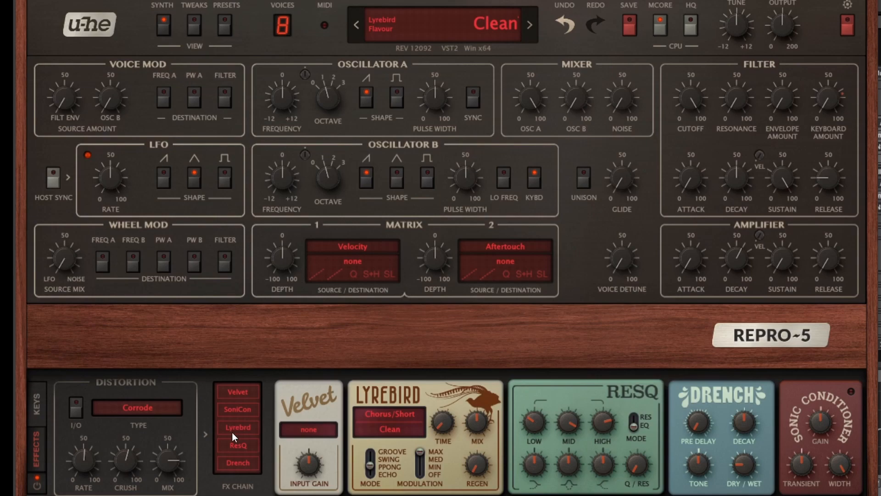
{"action": "left_click", "coordinate": [237, 445]}
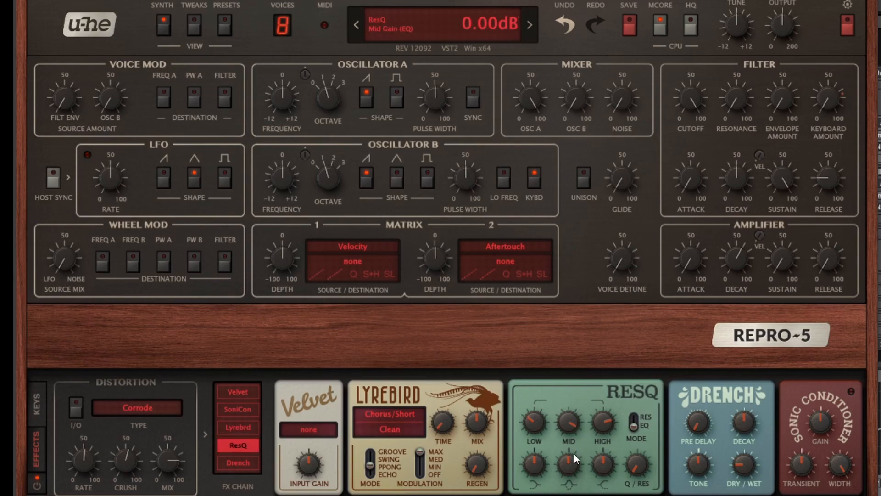
{"action": "left_click_drag", "start_coordinate": [574, 454], "coordinate": [589, 363]}
Step: Shape ResQ's mid band by sweeping its frequency, raising Q to about 98 and reducing the mid gain to about 11.5 dB
{"action": "left_click_drag", "start_coordinate": [571, 420], "coordinate": [568, 463]}
{"action": "left_click_drag", "start_coordinate": [635, 461], "coordinate": [658, 383]}
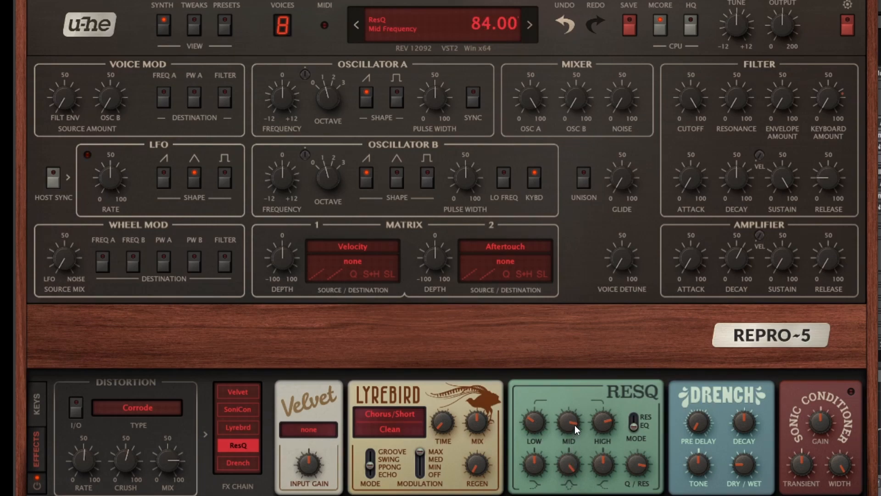
{"action": "left_click_drag", "start_coordinate": [574, 425], "coordinate": [576, 465]}
{"action": "left_click_drag", "start_coordinate": [636, 473], "coordinate": [644, 420]}
{"action": "left_click_drag", "start_coordinate": [638, 471], "coordinate": [640, 491]}
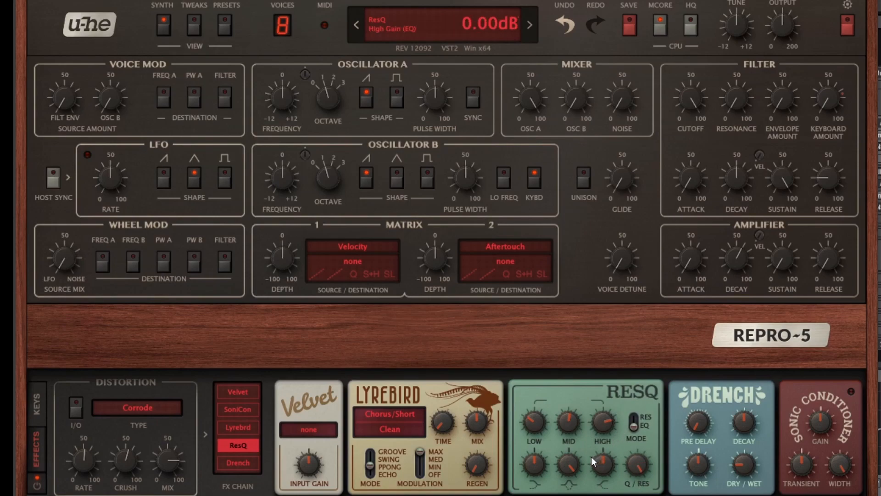
{"action": "left_click_drag", "start_coordinate": [575, 476], "coordinate": [573, 484]}
{"action": "left_click_drag", "start_coordinate": [557, 417], "coordinate": [580, 397]}
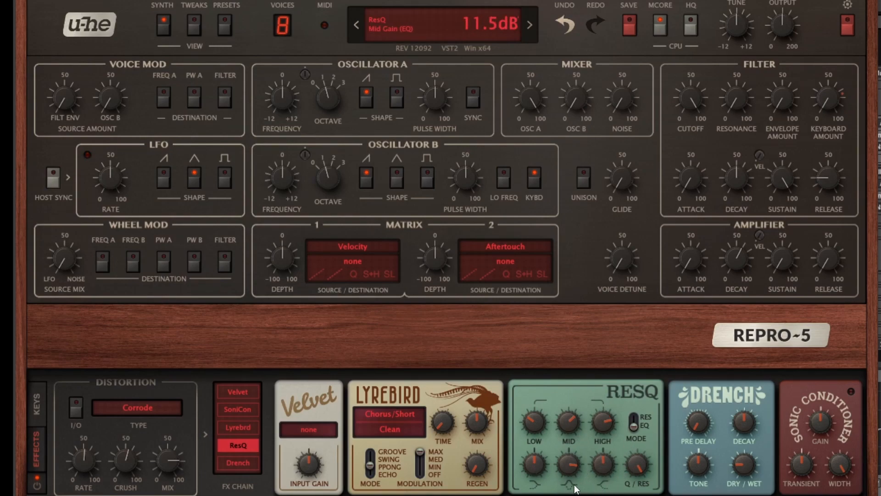
Step: Switch ResQ to Resonator mode, set its bass frequency to 50, and adjust the mid frequency, band gain and resonance
{"action": "left_click", "coordinate": [632, 420]}
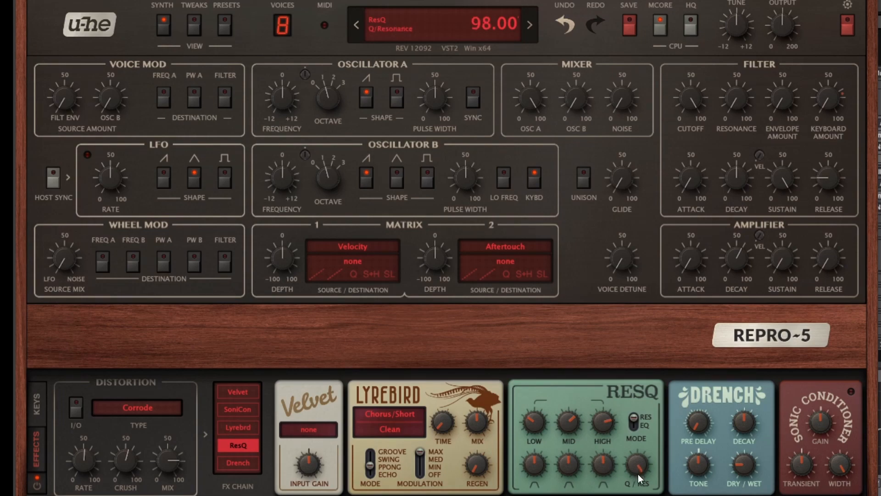
{"action": "left_click_drag", "start_coordinate": [638, 473], "coordinate": [636, 403]}
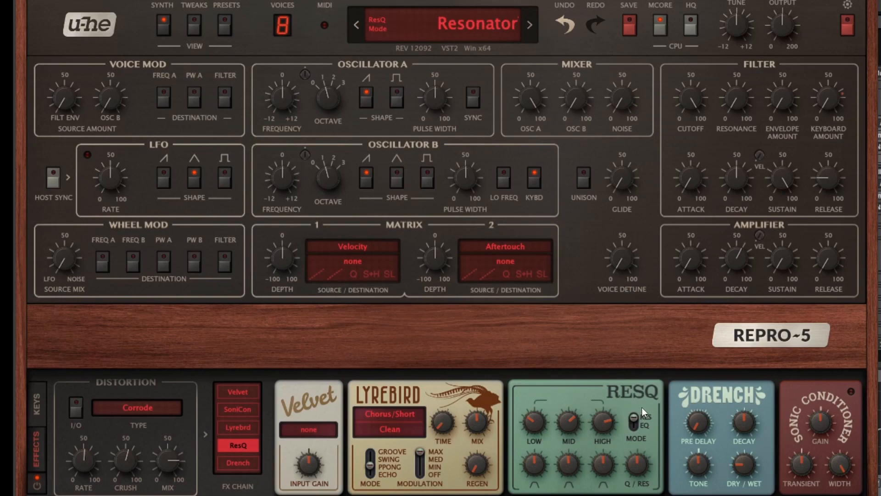
{"action": "mouse_move", "coordinate": [536, 421]}
{"action": "left_mouse_down"}
{"action": "mouse_move", "coordinate": [559, 393]}
{"action": "mouse_move", "coordinate": [569, 437]}
{"action": "mouse_move", "coordinate": [540, 419]}
{"action": "left_mouse_up"}
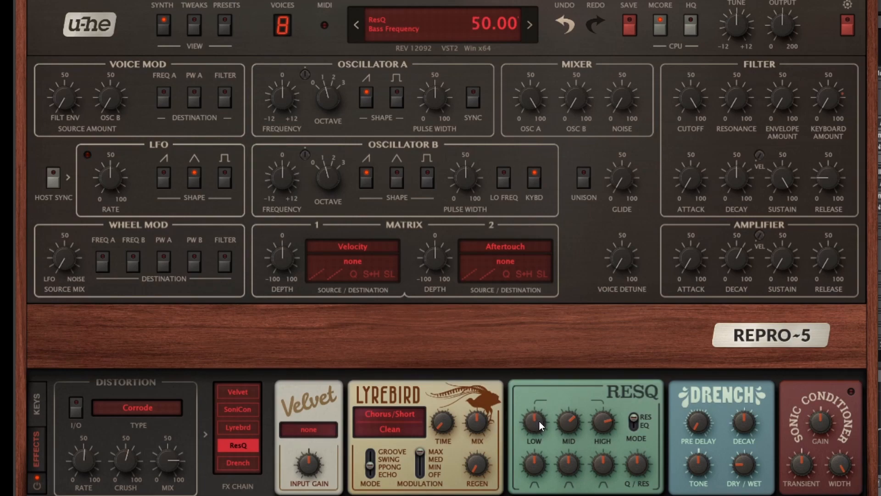
{"action": "left_click_drag", "start_coordinate": [572, 426], "coordinate": [592, 387]}
{"action": "left_click_drag", "start_coordinate": [528, 464], "coordinate": [595, 490]}
{"action": "left_click_drag", "start_coordinate": [636, 465], "coordinate": [638, 401]}
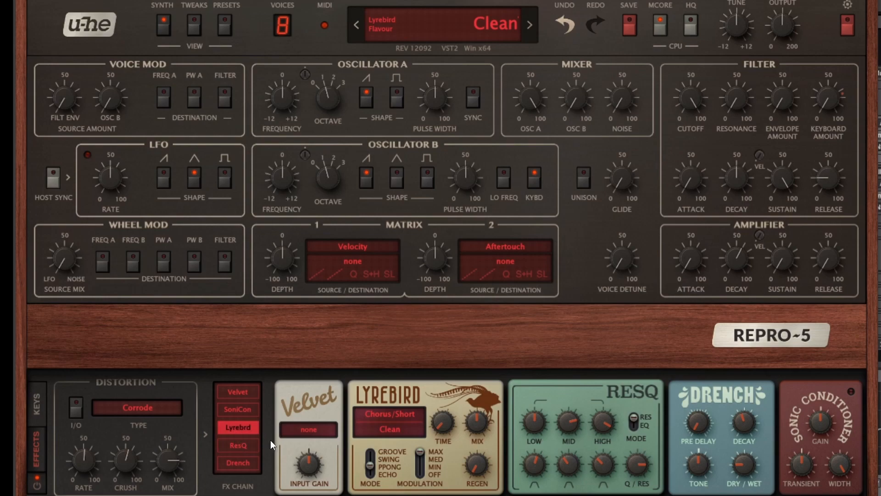
Step: Activate the Drench reverb in the effects chain
{"action": "left_click", "coordinate": [239, 464]}
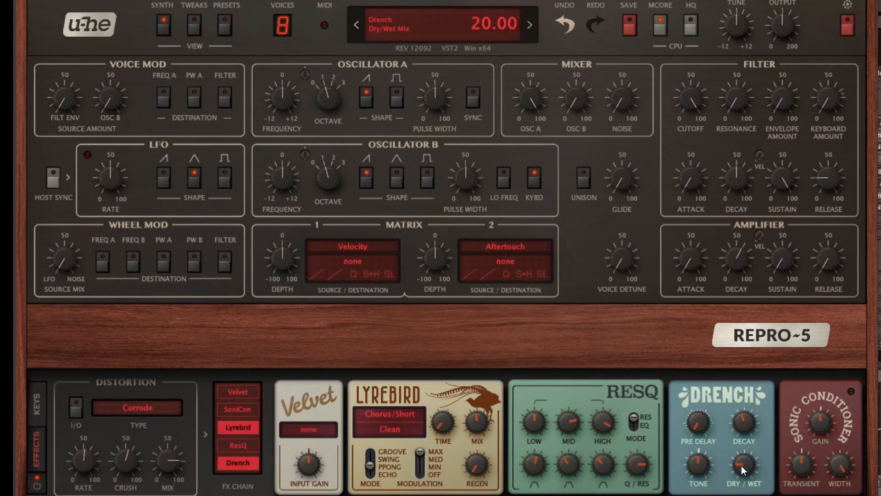
Step: Adjust Drench's dry/wet mix and raise its pre-delay
{"action": "left_click_drag", "start_coordinate": [742, 465], "coordinate": [748, 415]}
{"action": "left_click_drag", "start_coordinate": [703, 429], "coordinate": [712, 133]}
{"action": "left_click_drag", "start_coordinate": [696, 432], "coordinate": [695, 449]}
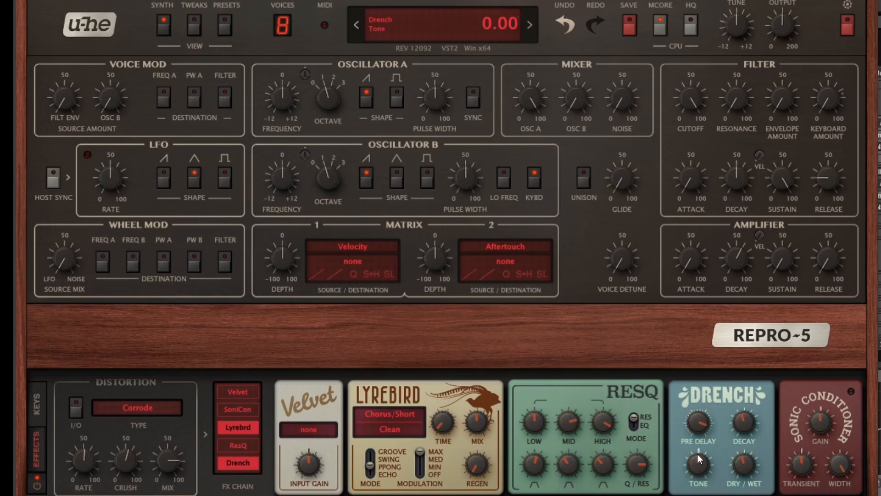
Step: Sweep Drench's decay down and up, lower its pre-delay to the minimum, and readjust the dry/wet mix
{"action": "left_click_drag", "start_coordinate": [747, 427], "coordinate": [742, 488]}
{"action": "left_click_drag", "start_coordinate": [743, 424], "coordinate": [737, 367]}
{"action": "mouse_move", "coordinate": [710, 429]}
{"action": "left_mouse_down"}
{"action": "mouse_move", "coordinate": [702, 470]}
{"action": "mouse_move", "coordinate": [704, 422]}
{"action": "left_mouse_up"}
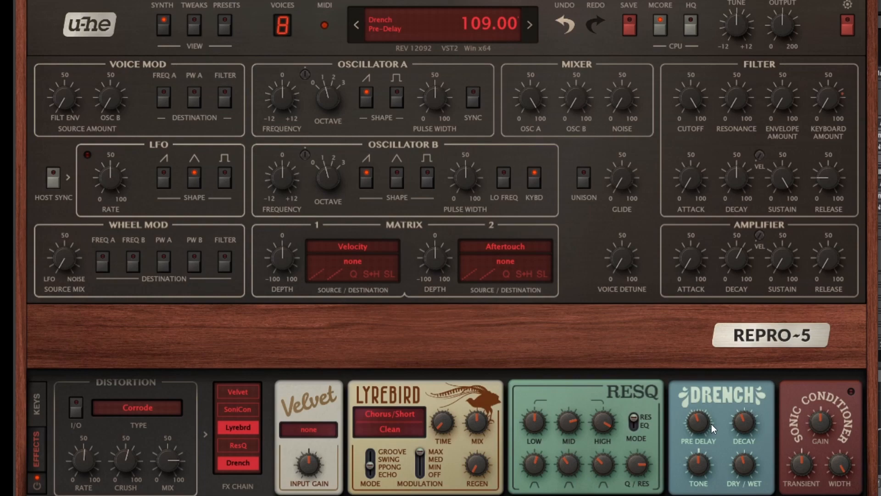
{"action": "left_click_drag", "start_coordinate": [694, 438], "coordinate": [683, 495]}
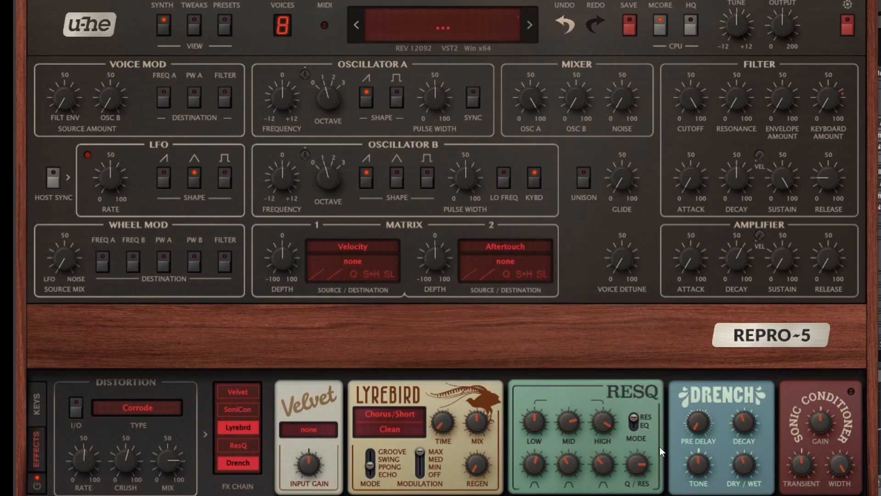
{"action": "left_click_drag", "start_coordinate": [737, 465], "coordinate": [742, 436]}
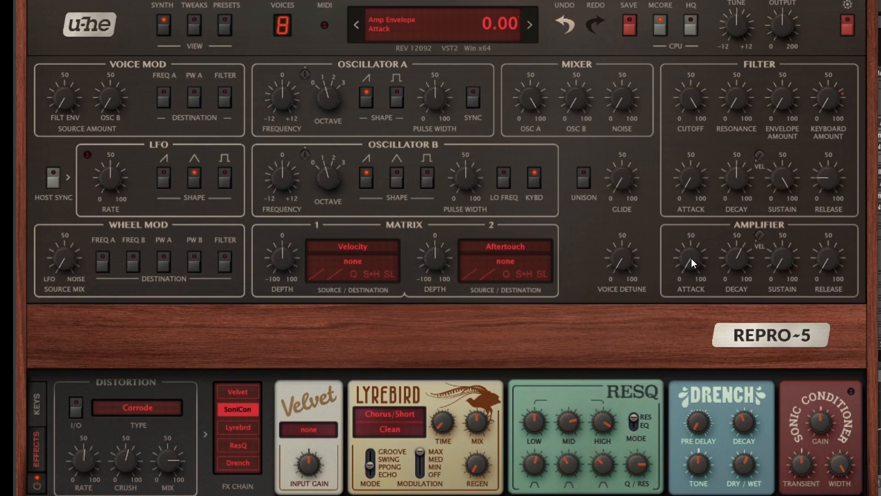
Step: Sweep the Sonic Conditioner's transient amount up and down, and reset it to 0
{"action": "left_click_drag", "start_coordinate": [810, 478], "coordinate": [819, 400]}
{"action": "left_click_drag", "start_coordinate": [801, 466], "coordinate": [801, 495]}
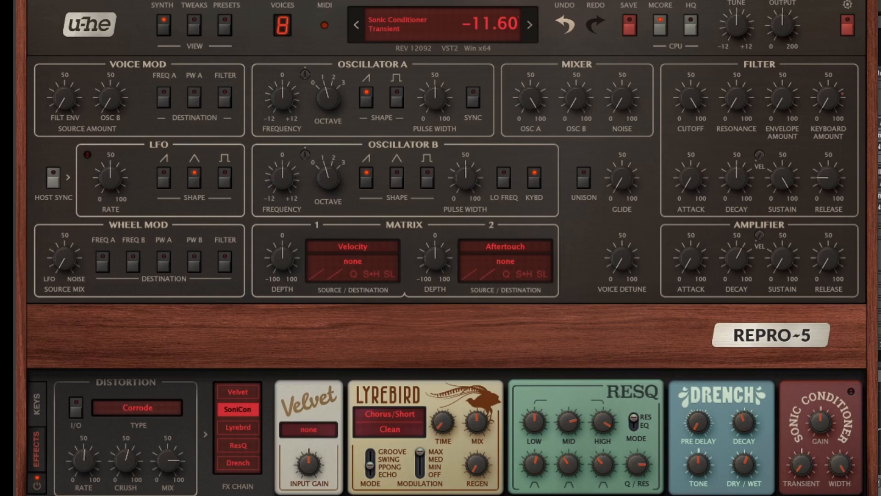
{"action": "double_click", "coordinate": [799, 466]}
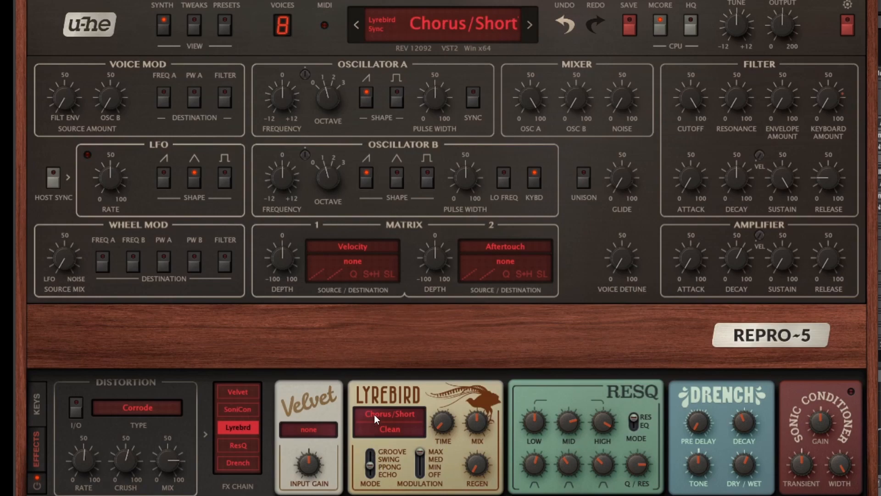
Step: Set Lyrebird's delay timing to Sync 1/16, raise its regeneration, and turn its mix back up
{"action": "left_click", "coordinate": [390, 417]}
{"action": "left_click", "coordinate": [436, 449]}
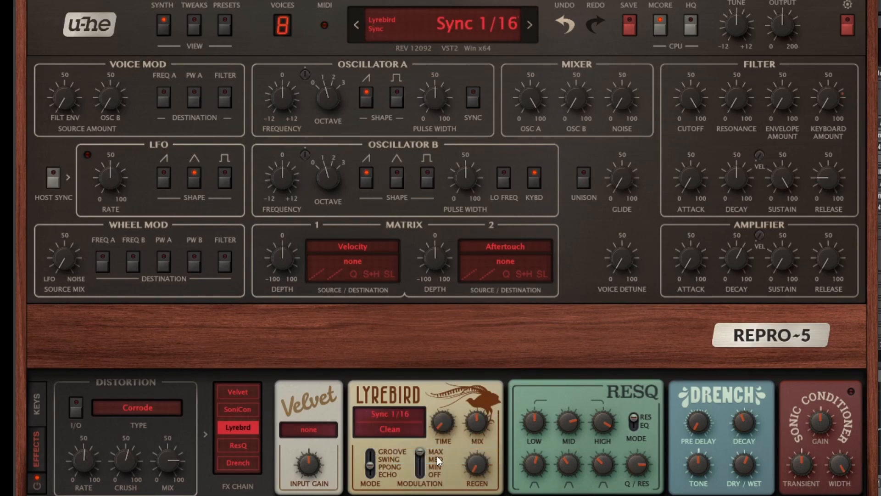
{"action": "mouse_move", "coordinate": [476, 449]}
{"action": "left_mouse_down"}
{"action": "mouse_move", "coordinate": [494, 421]}
{"action": "mouse_move", "coordinate": [484, 446]}
{"action": "left_mouse_up"}
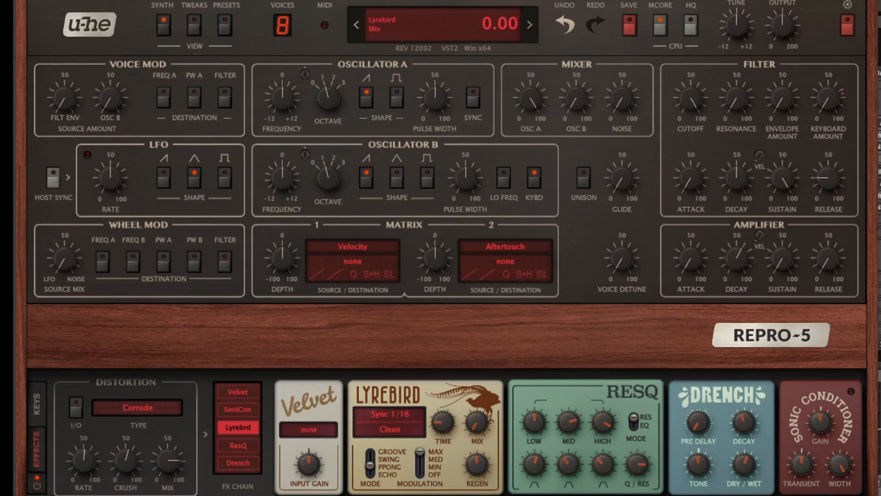
{"action": "left_click_drag", "start_coordinate": [477, 429], "coordinate": [484, 323]}
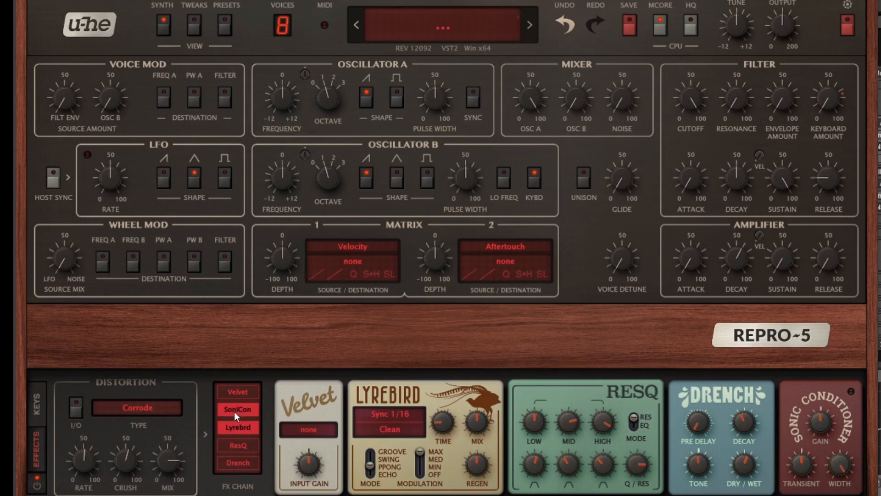
Step: Move SoniCon to the end of the effects chain and sweep its stereo width down and back to 100
{"action": "left_click_drag", "start_coordinate": [234, 413], "coordinate": [228, 472]}
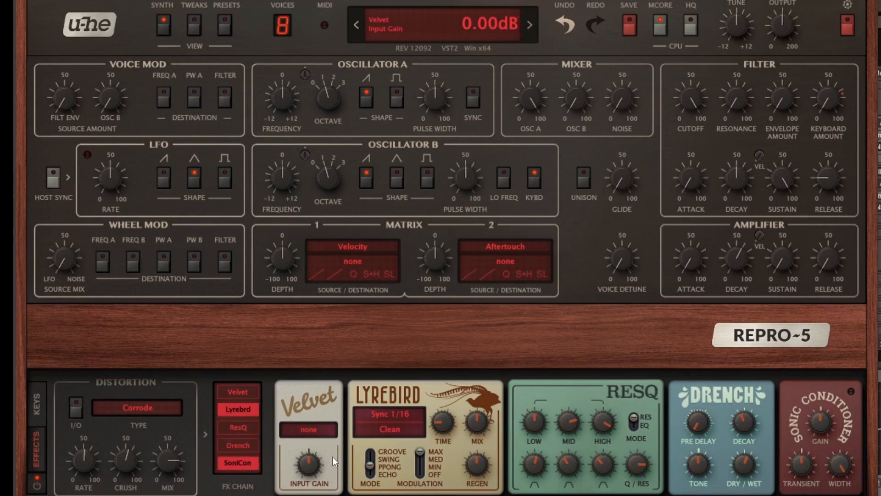
{"action": "left_click_drag", "start_coordinate": [838, 472], "coordinate": [835, 489]}
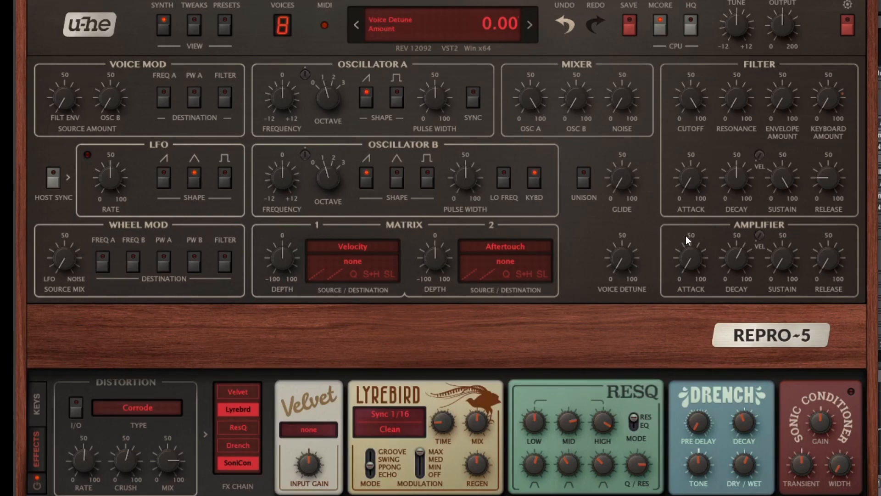
{"action": "double_click", "coordinate": [834, 460]}
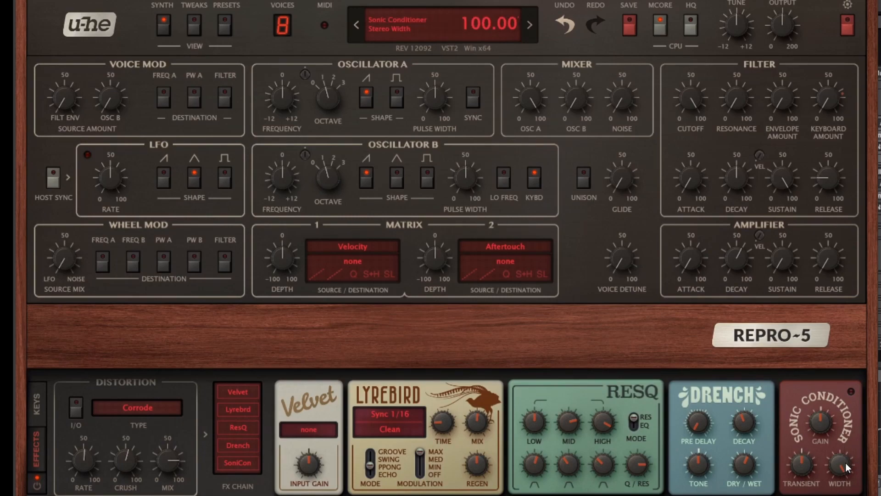
{"action": "left_click_drag", "start_coordinate": [846, 463], "coordinate": [844, 310]}
{"action": "left_click_drag", "start_coordinate": [841, 467], "coordinate": [824, 389]}
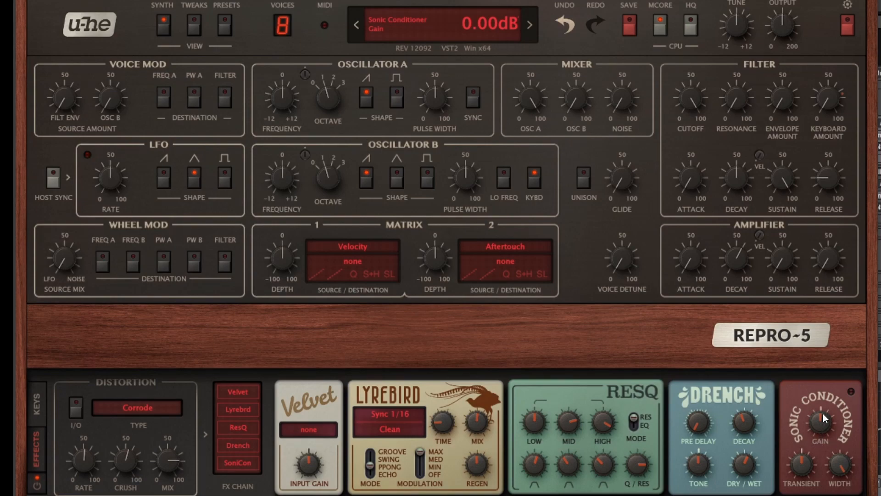
Step: Sweep the activated Sonic Conditioner's gain from -23.5 dB up to 24 dB while turning the master output down
{"action": "left_click_drag", "start_coordinate": [823, 413], "coordinate": [823, 443]}
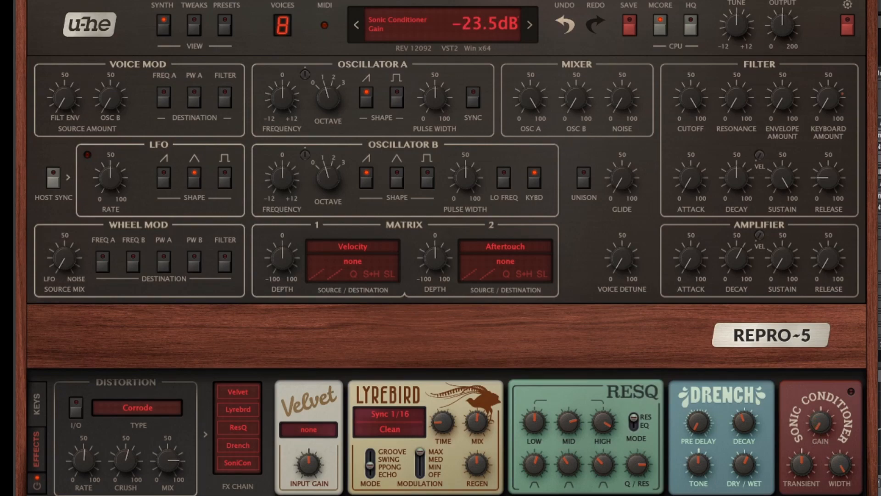
{"action": "left_click", "coordinate": [235, 463]}
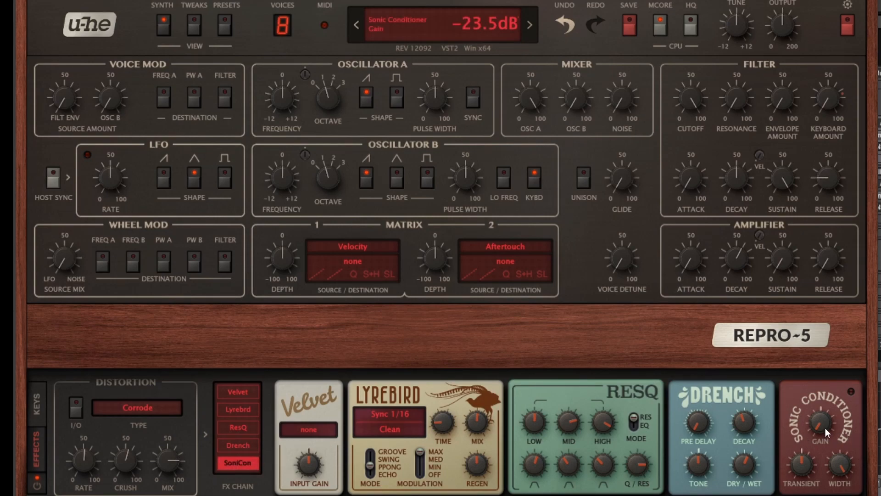
{"action": "left_click_drag", "start_coordinate": [825, 427], "coordinate": [853, 355]}
{"action": "left_click_drag", "start_coordinate": [825, 410], "coordinate": [847, 379]}
{"action": "left_click_drag", "start_coordinate": [827, 428], "coordinate": [809, 261]}
{"action": "left_click_drag", "start_coordinate": [789, 37], "coordinate": [790, 80]}
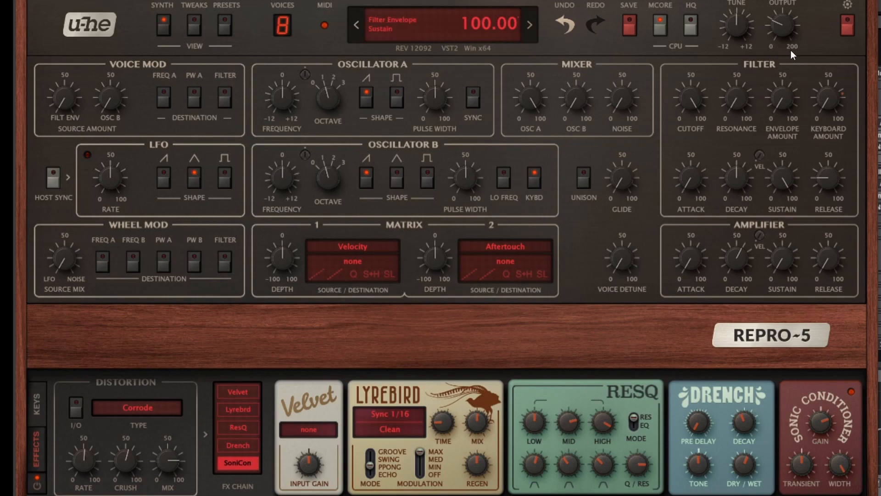
{"action": "left_click_drag", "start_coordinate": [784, 25], "coordinate": [785, 47]}
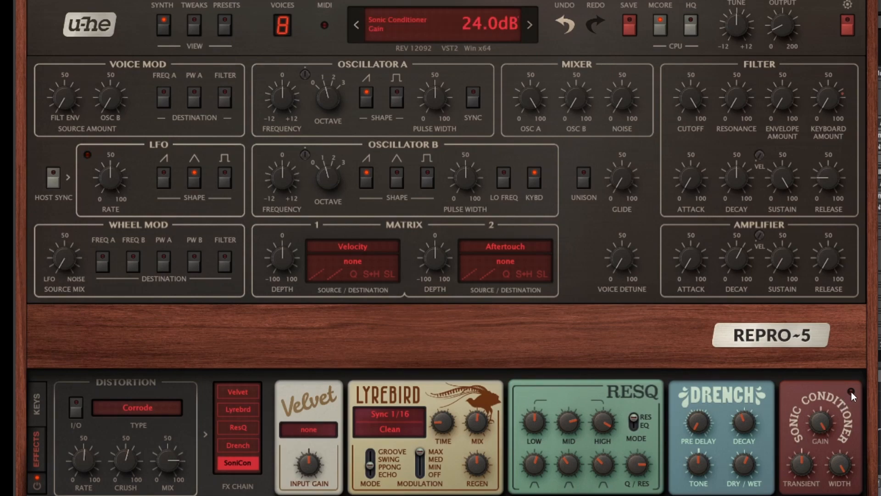
Step: Reset the Sonic Conditioner's gain to 0 dB and turn the master output back up
{"action": "left_click_drag", "start_coordinate": [825, 415], "coordinate": [817, 494]}
{"action": "double_click", "coordinate": [811, 426]}
{"action": "left_click_drag", "start_coordinate": [782, 26], "coordinate": [782, 7]}
{"action": "left_click_drag", "start_coordinate": [782, 26], "coordinate": [782, 5]}
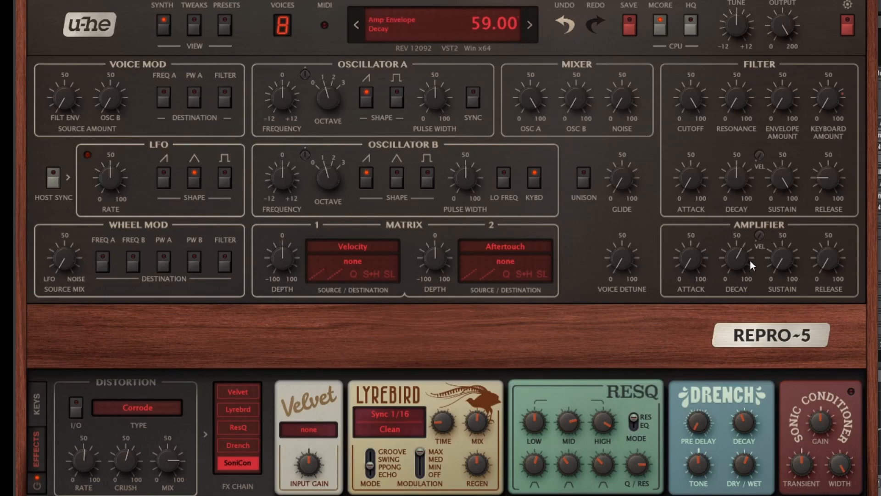
Step: Raise the Sonic Conditioner's gain, move SoniCon to the start of the effects chain, and switch it off there
{"action": "left_click_drag", "start_coordinate": [817, 420], "coordinate": [825, 386]}
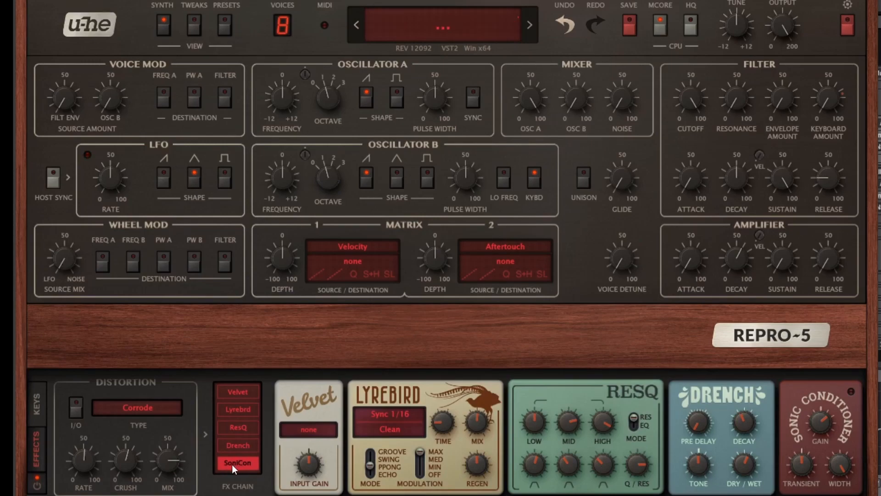
{"action": "left_click_drag", "start_coordinate": [232, 464], "coordinate": [240, 386]}
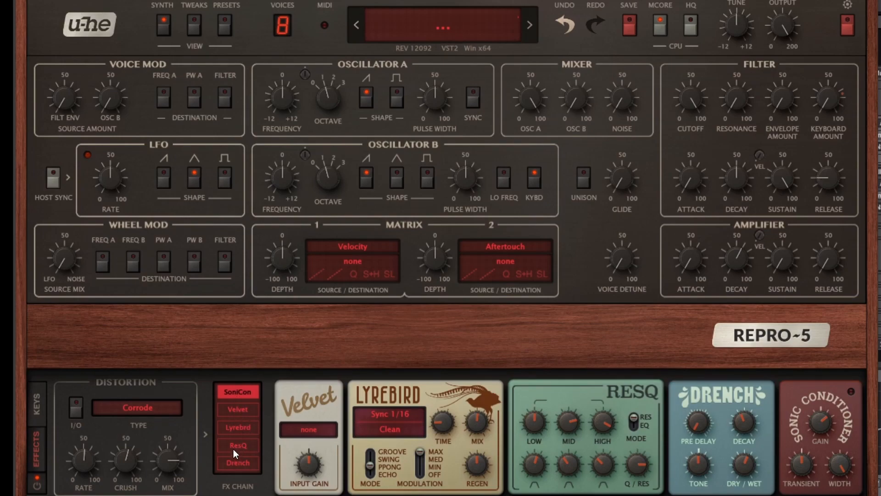
{"action": "left_click", "coordinate": [241, 409]}
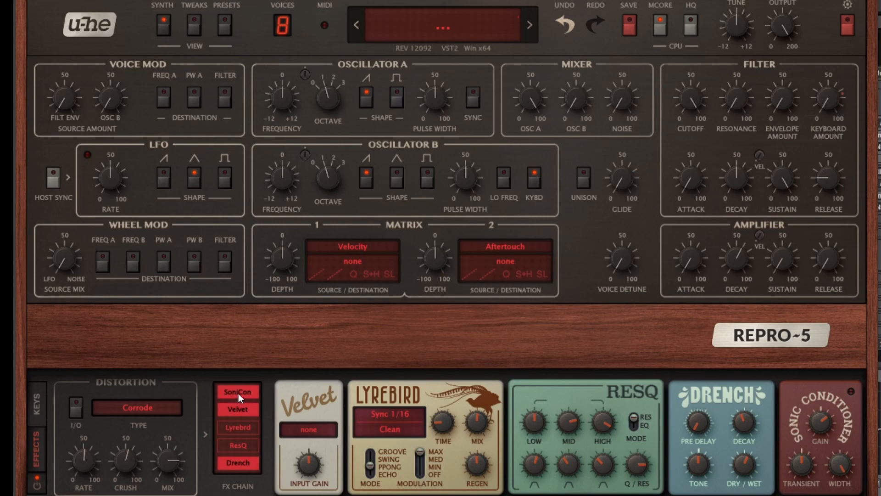
{"action": "mouse_move", "coordinate": [239, 393]}
{"action": "left_mouse_down"}
{"action": "mouse_move", "coordinate": [227, 467]}
{"action": "mouse_move", "coordinate": [234, 387]}
{"action": "left_mouse_up"}
{"action": "mouse_move", "coordinate": [819, 429]}
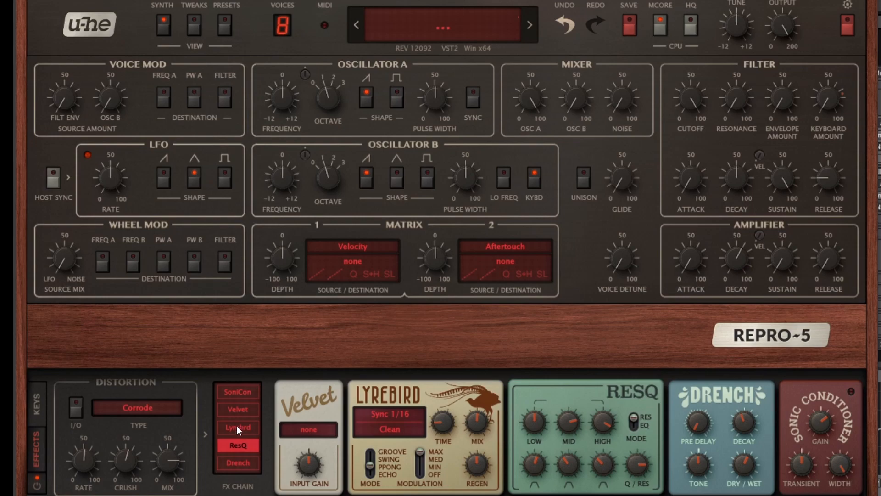
Step: Enable Drench and Velvet in the effects chain and move Velvet to the third slot, directly ahead of ResQ
{"action": "left_click_drag", "start_coordinate": [228, 462], "coordinate": [229, 442]}
{"action": "left_click_drag", "start_coordinate": [240, 464], "coordinate": [227, 449]}
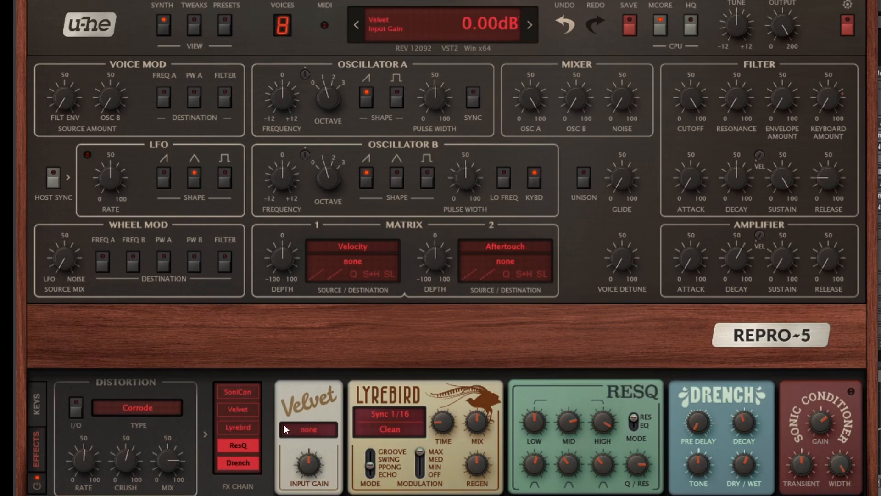
{"action": "left_click", "coordinate": [240, 410]}
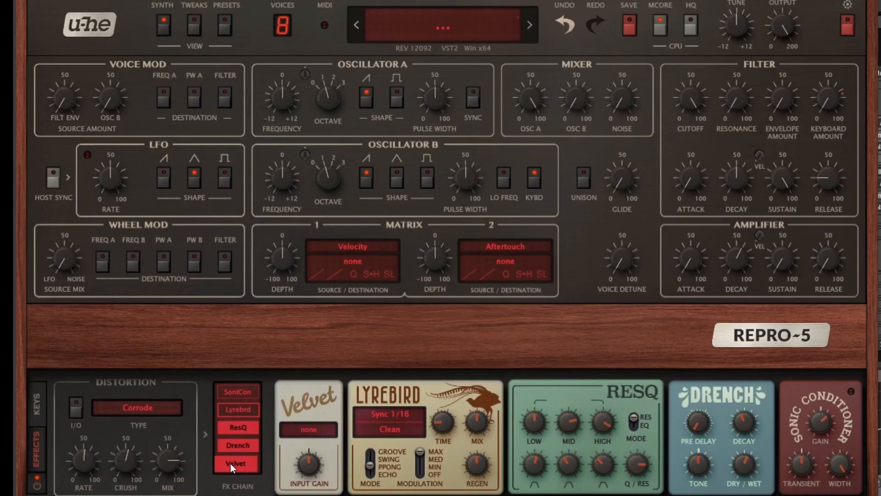
{"action": "left_click_drag", "start_coordinate": [230, 464], "coordinate": [233, 465]}
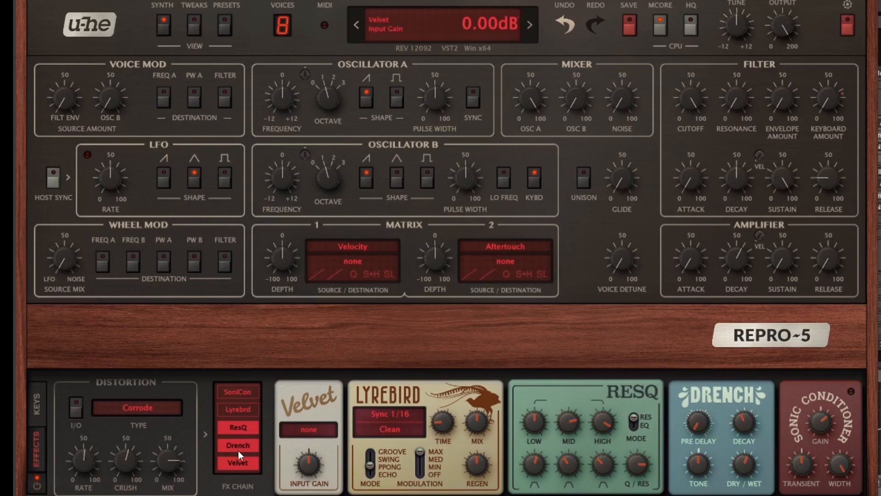
{"action": "left_click_drag", "start_coordinate": [233, 464], "coordinate": [229, 431]}
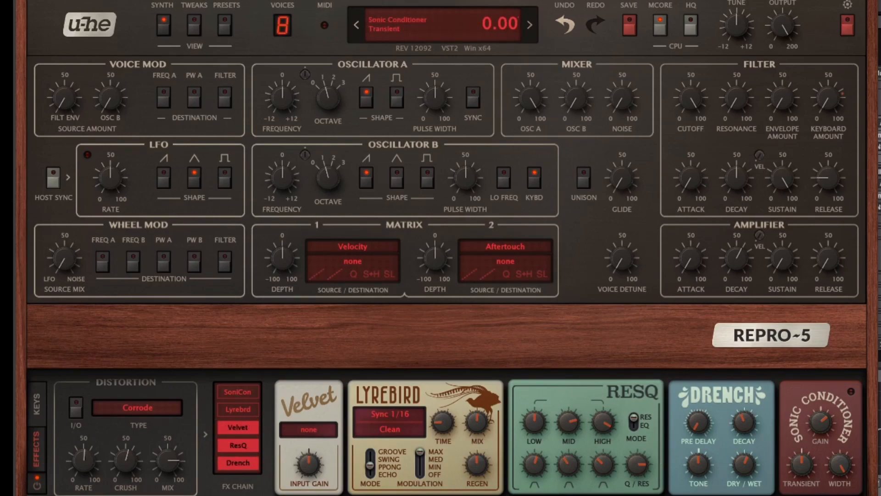
{"action": "left_click", "coordinate": [245, 430]}
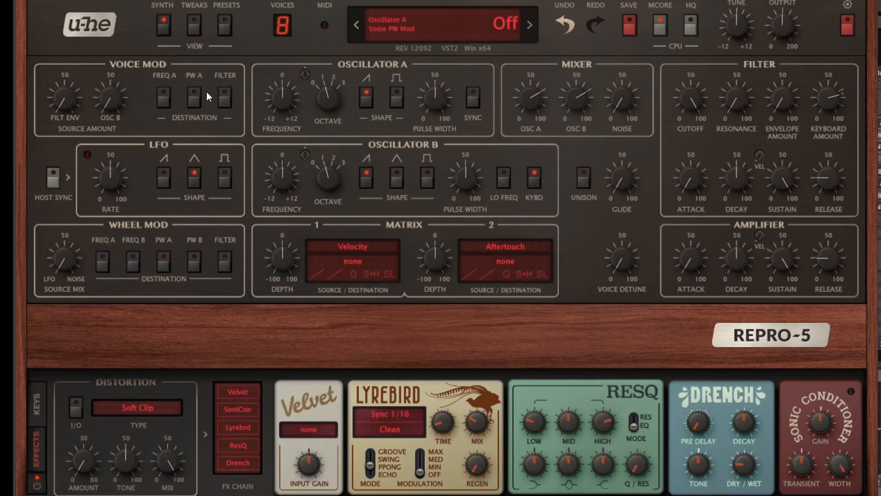
Step: Review the tweaks view, return to the synth view, and initialise the patch
{"action": "left_click", "coordinate": [188, 34]}
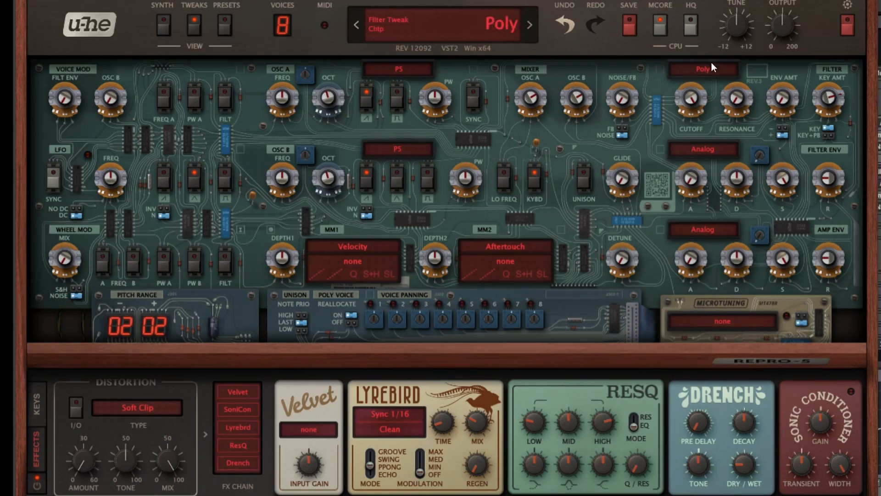
{"action": "left_click", "coordinate": [164, 26]}
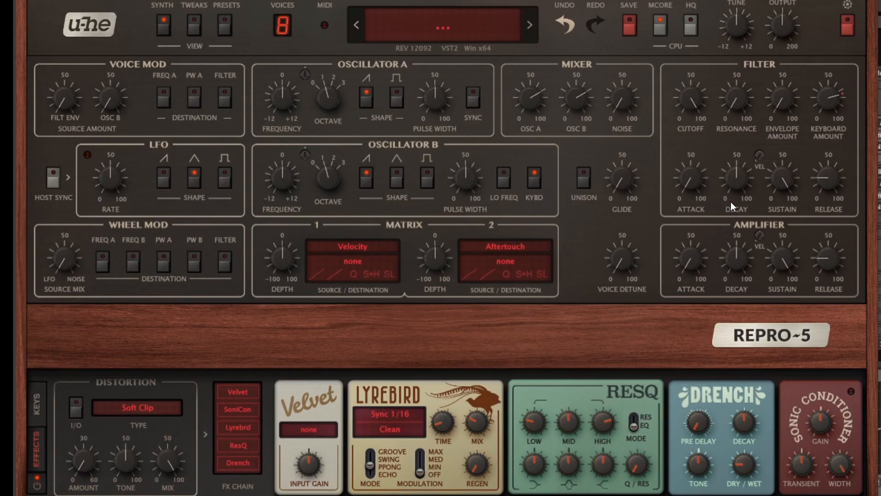
{"action": "left_click", "coordinate": [427, 28]}
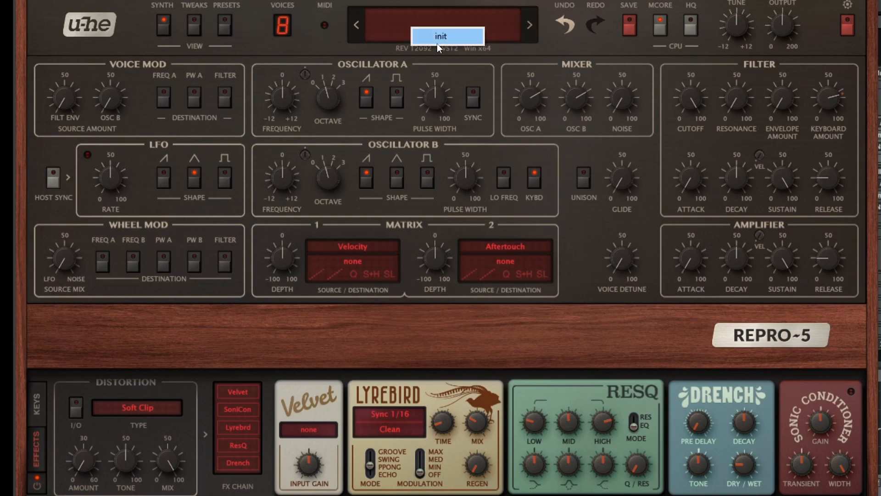
{"action": "left_click", "coordinate": [437, 44]}
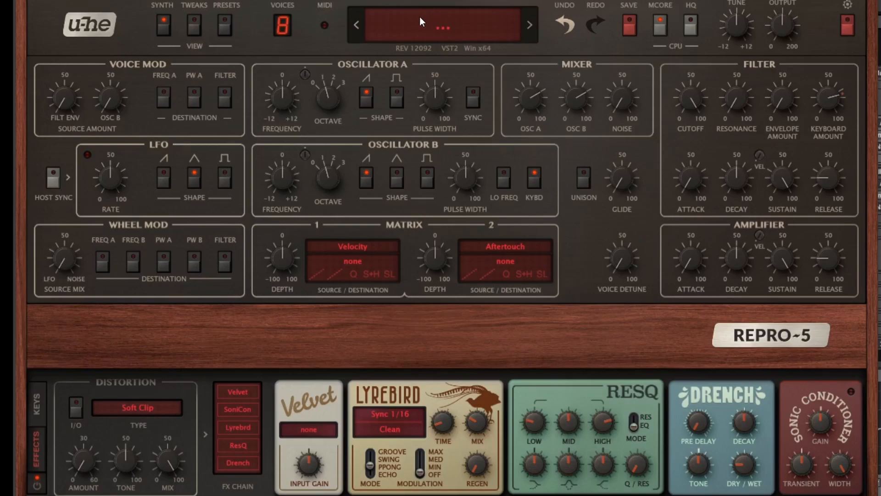
Step: Load the preset 00 INIT MODEL 80 from the User folder and return to the synth view
{"action": "left_click", "coordinate": [226, 26]}
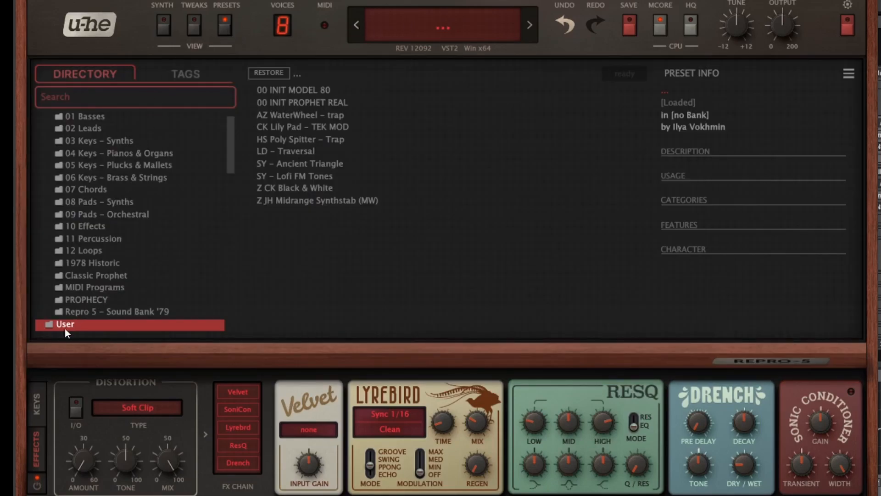
{"action": "left_click", "coordinate": [294, 91]}
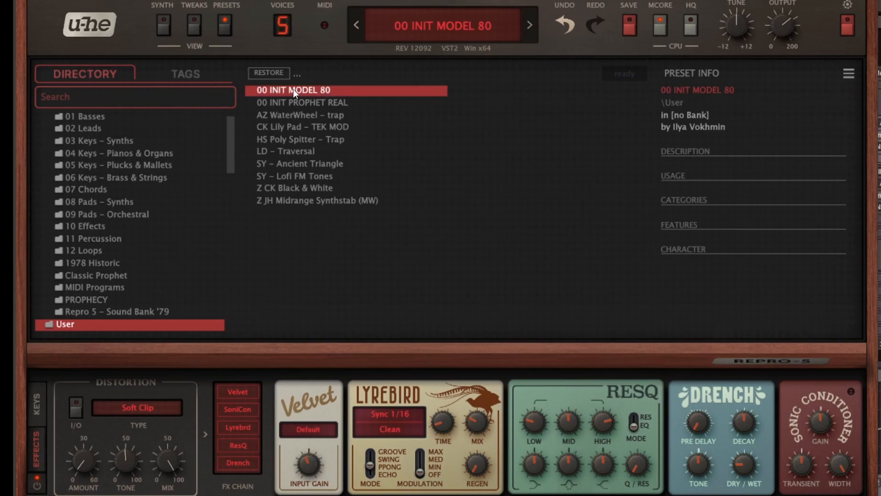
{"action": "left_click", "coordinate": [169, 29]}
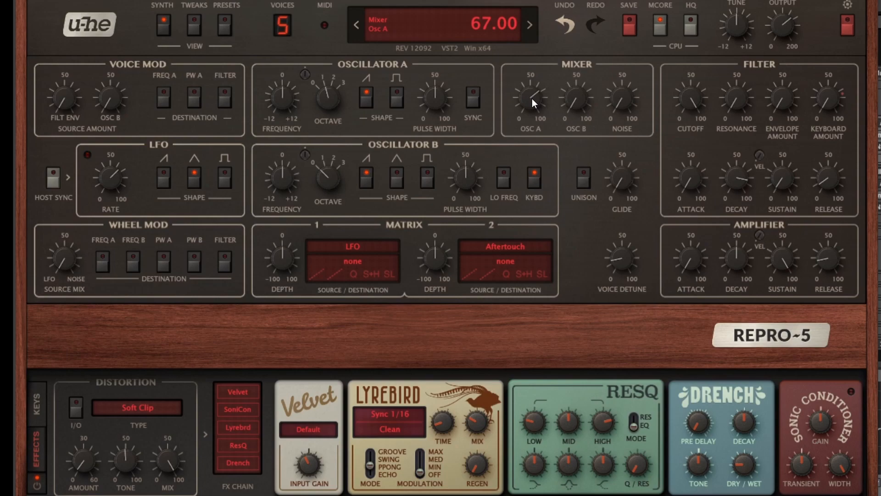
Step: Sweep Oscillator A's level up and down in the mixer
{"action": "left_click_drag", "start_coordinate": [536, 105], "coordinate": [536, 69]}
{"action": "left_click_drag", "start_coordinate": [514, 13], "coordinate": [528, 93]}
{"action": "left_click_drag", "start_coordinate": [529, 104], "coordinate": [520, 162]}
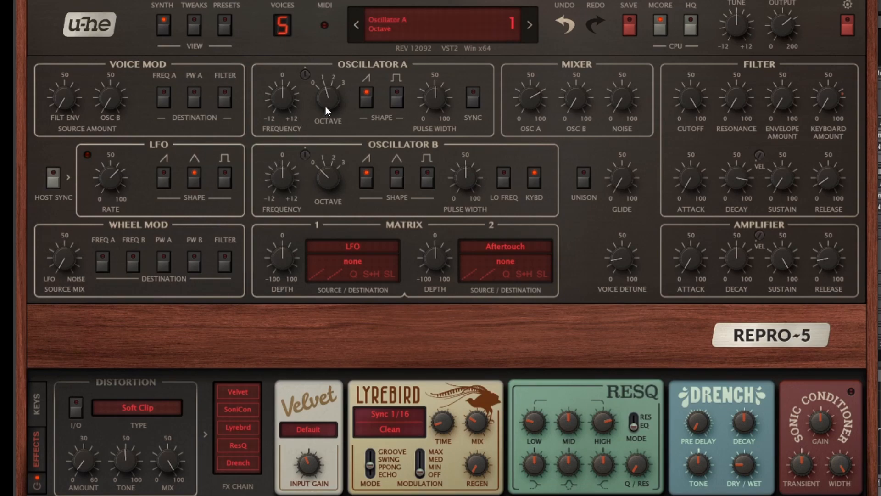
Step: Switch poly voice reallocation on and back off in the tweaks view
{"action": "left_click", "coordinate": [194, 26]}
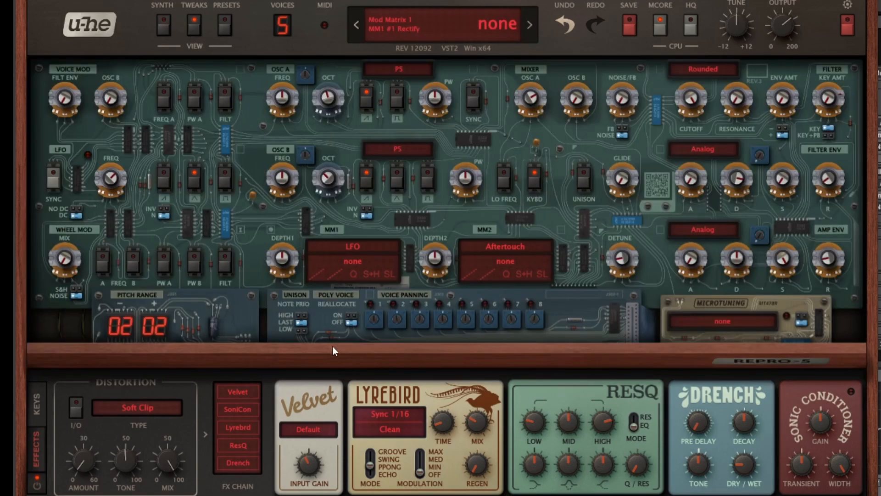
{"action": "left_click", "coordinate": [355, 320]}
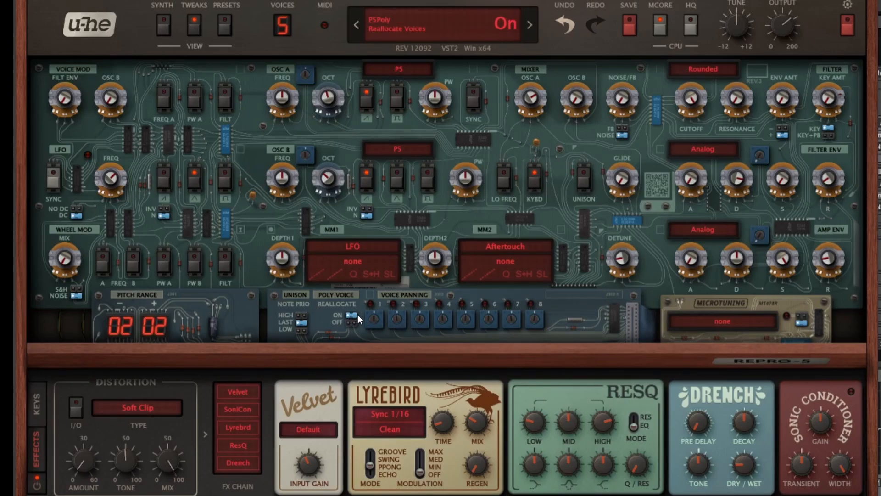
{"action": "left_click", "coordinate": [355, 319]}
{"action": "left_click", "coordinate": [353, 315]}
{"action": "left_click", "coordinate": [351, 323]}
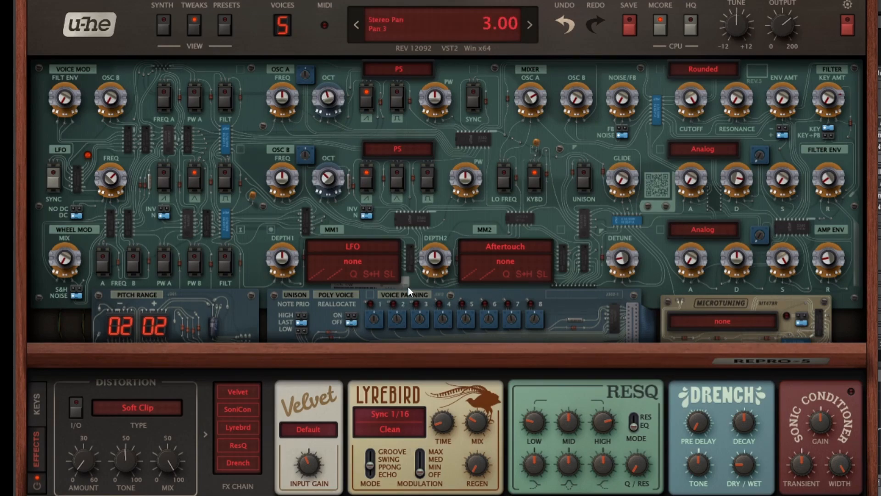
Step: In the synth view, lower Voice Detune to 0 and restore it to 16, including a brief check of the tweaks view
{"action": "left_click", "coordinate": [164, 28]}
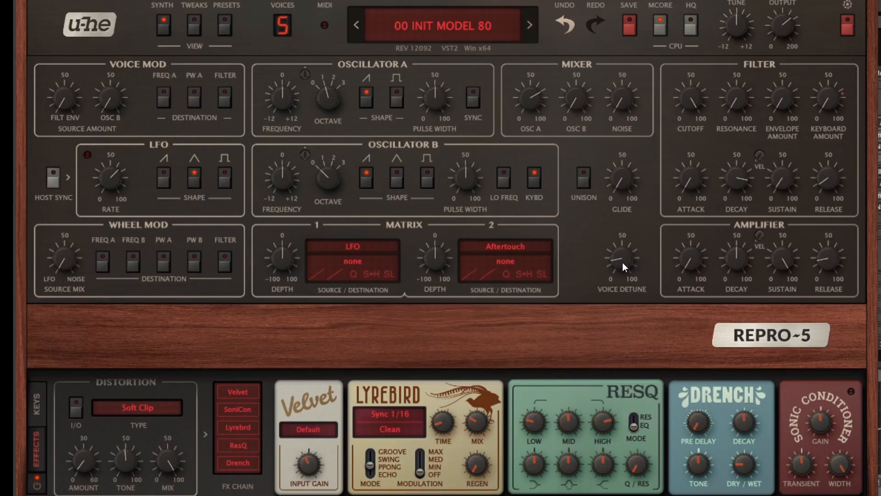
{"action": "left_click_drag", "start_coordinate": [618, 255], "coordinate": [618, 331]}
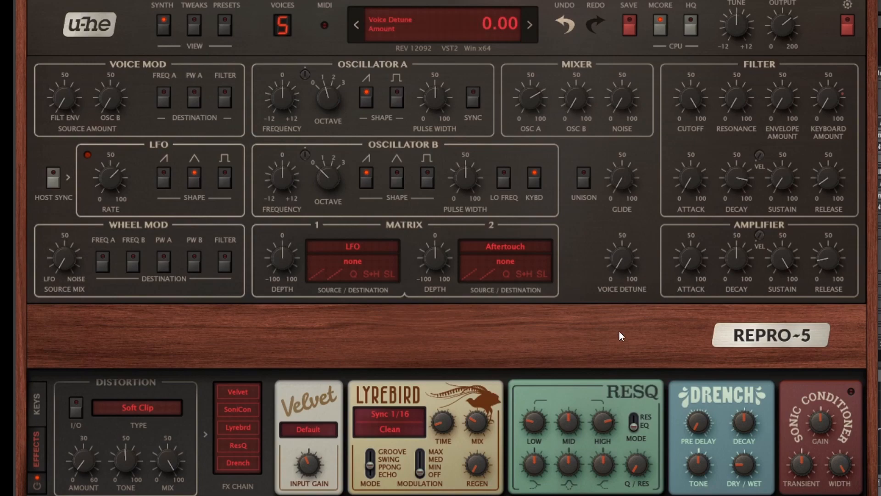
{"action": "left_click_drag", "start_coordinate": [612, 294], "coordinate": [610, 259]}
{"action": "left_click", "coordinate": [192, 27]}
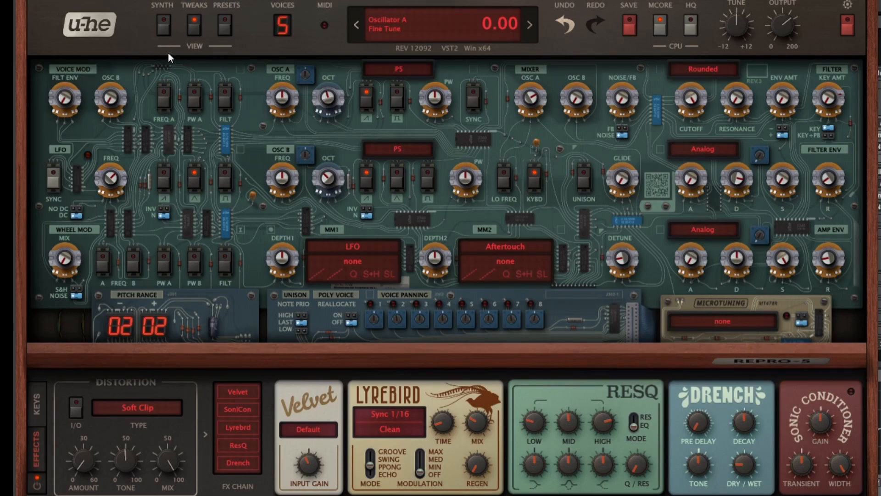
{"action": "left_click", "coordinate": [162, 28]}
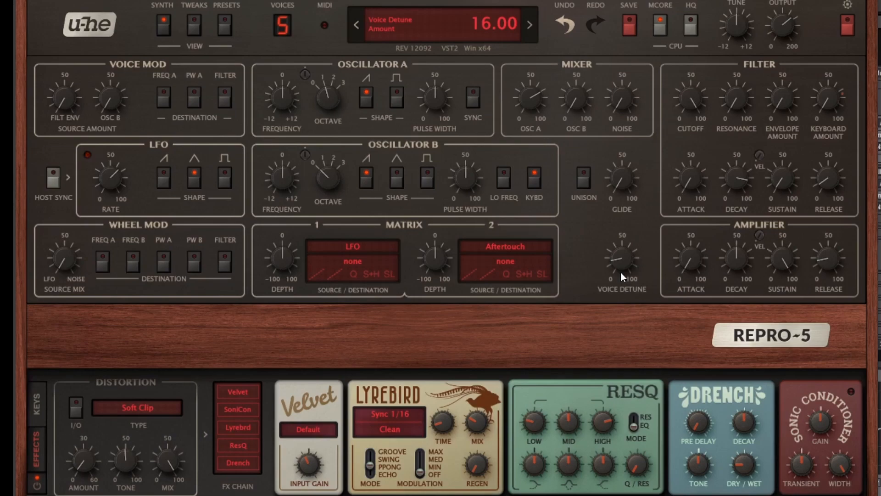
Step: Sweep the Voice Detune amount down and up to compare its range, finishing at 16
{"action": "left_click_drag", "start_coordinate": [623, 261], "coordinate": [622, 299]}
{"action": "left_click_drag", "start_coordinate": [623, 261], "coordinate": [611, 228]}
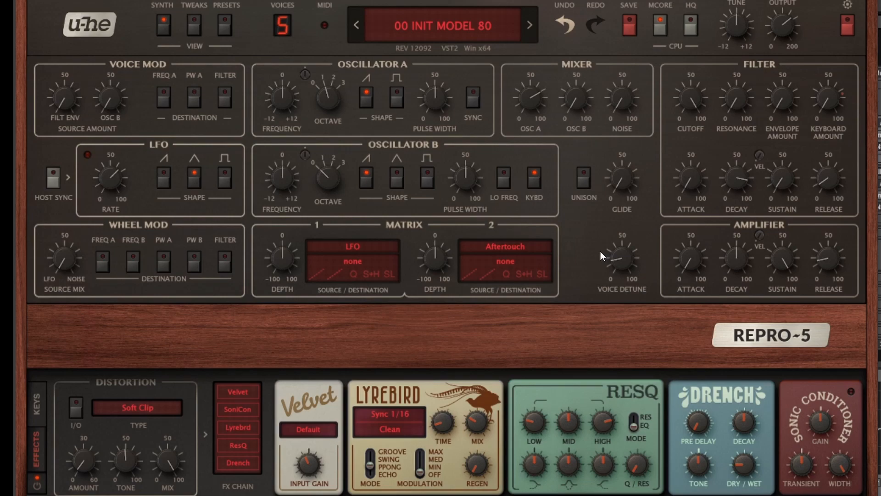
{"action": "mouse_move", "coordinate": [618, 255]}
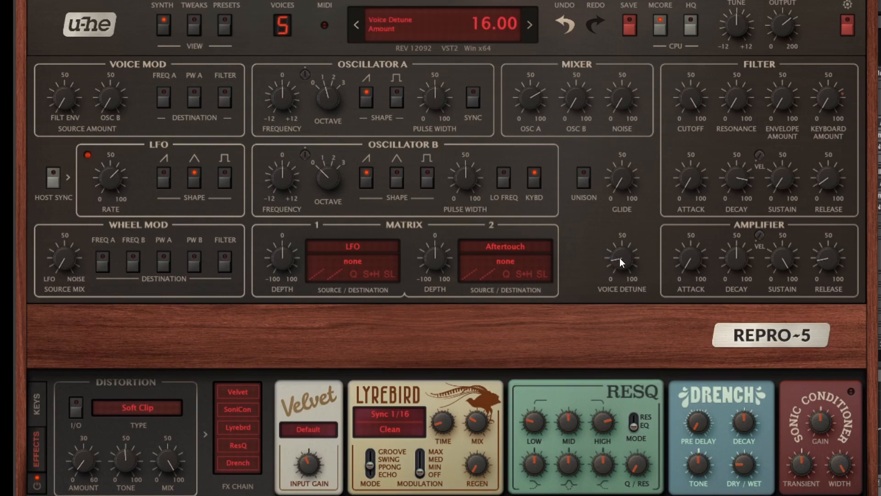
{"action": "left_click_drag", "start_coordinate": [620, 267], "coordinate": [638, 149]}
{"action": "mouse_move", "coordinate": [627, 265]}
{"action": "left_mouse_down"}
{"action": "mouse_move", "coordinate": [618, 352]}
{"action": "mouse_move", "coordinate": [616, 266]}
{"action": "left_mouse_up"}
Step: Review the filter model choices in the tweaks view, keeping Rounded
{"action": "left_click", "coordinate": [195, 31]}
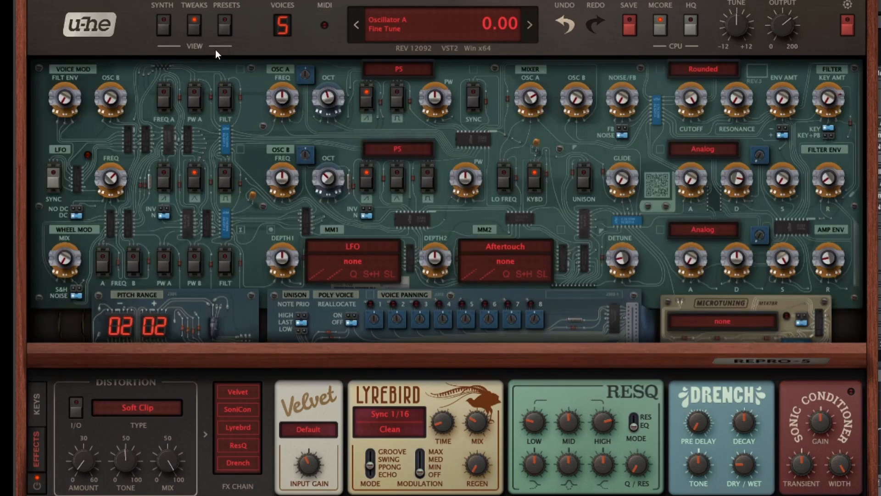
{"action": "left_click", "coordinate": [707, 70]}
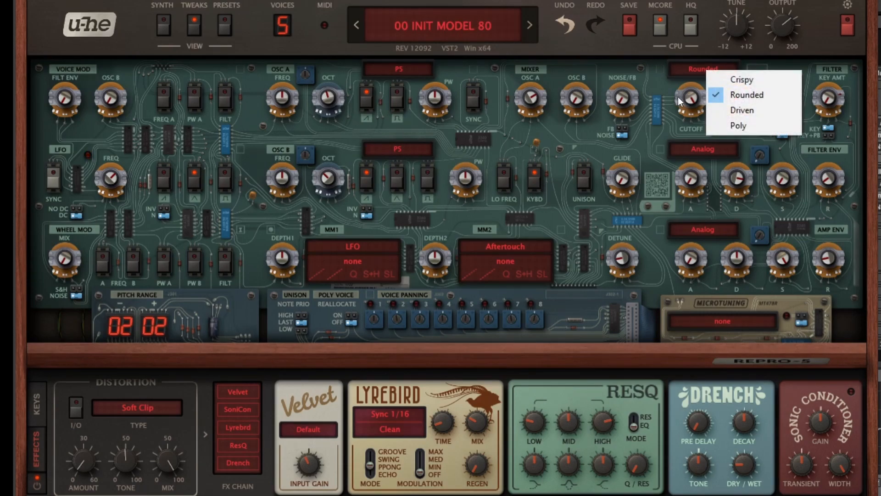
{"action": "left_click", "coordinate": [651, 92]}
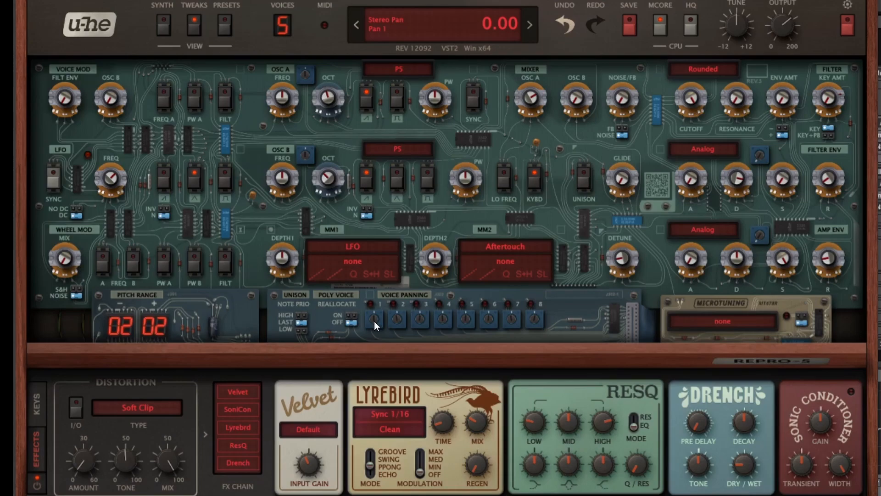
Step: Reduce the number of voices to 1 and set it back to 5
{"action": "left_click", "coordinate": [288, 25]}
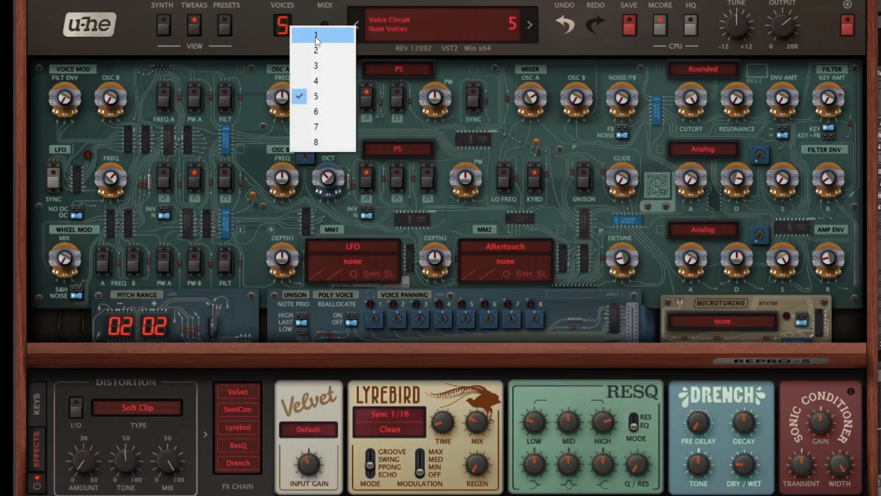
{"action": "left_click", "coordinate": [315, 36]}
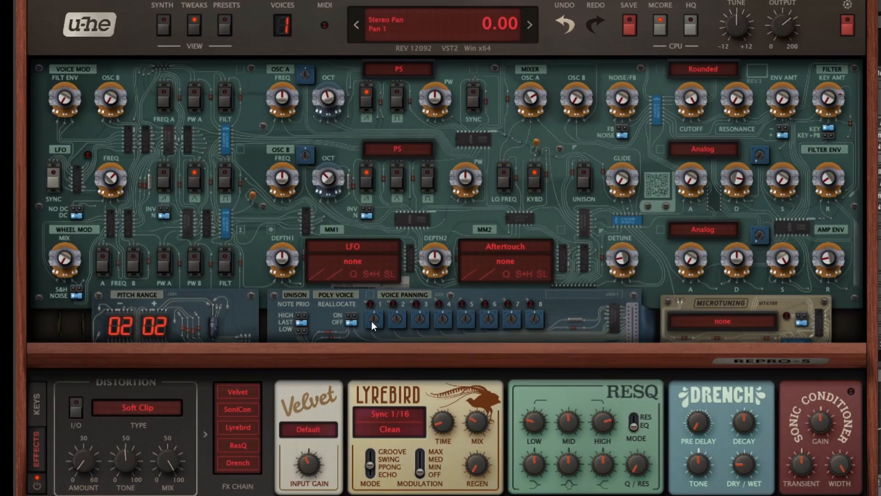
{"action": "left_click", "coordinate": [281, 24]}
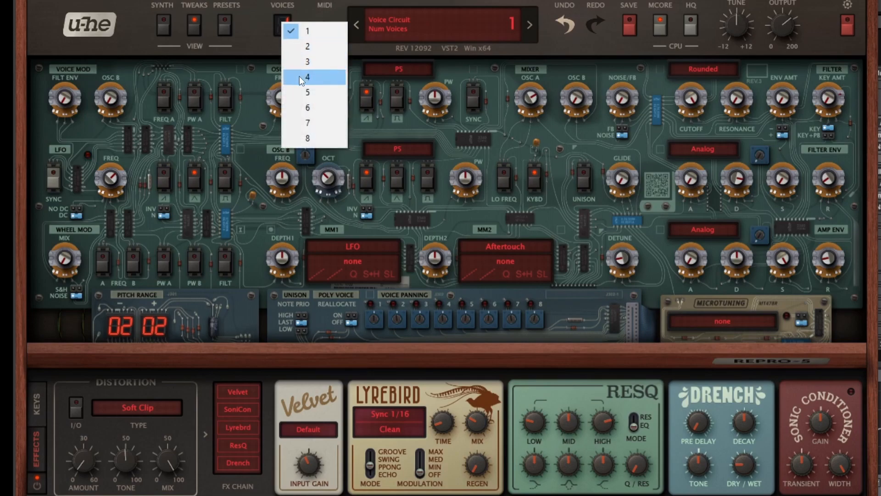
{"action": "left_click", "coordinate": [308, 93]}
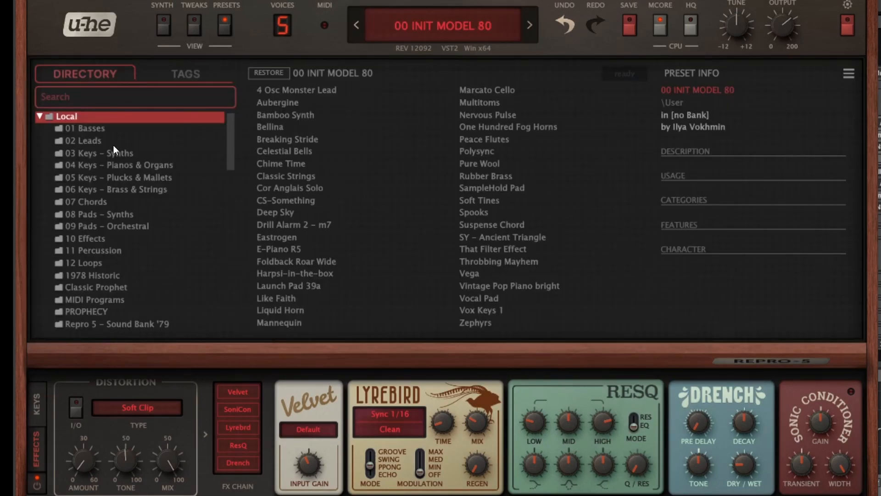
Step: Show the Local folder in the preset browser and review the plug-in's configuration preferences
{"action": "left_click", "coordinate": [78, 140]}
{"action": "left_click", "coordinate": [75, 117]}
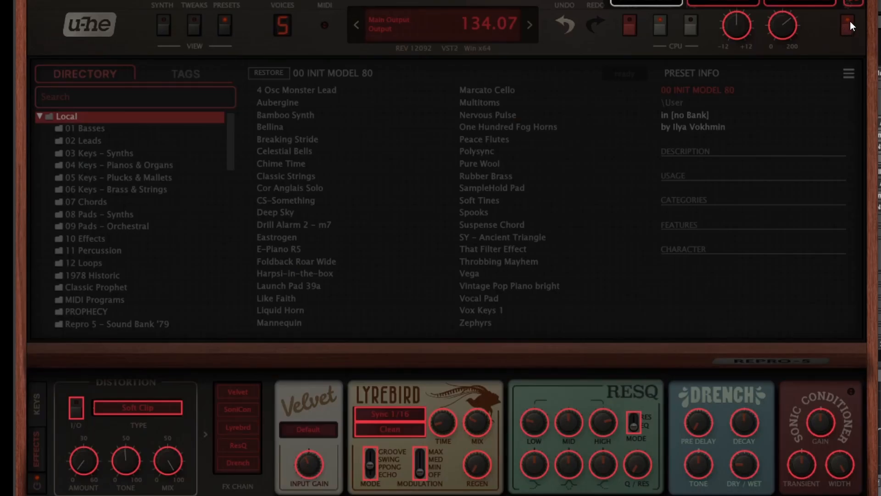
{"action": "left_click", "coordinate": [849, 24]}
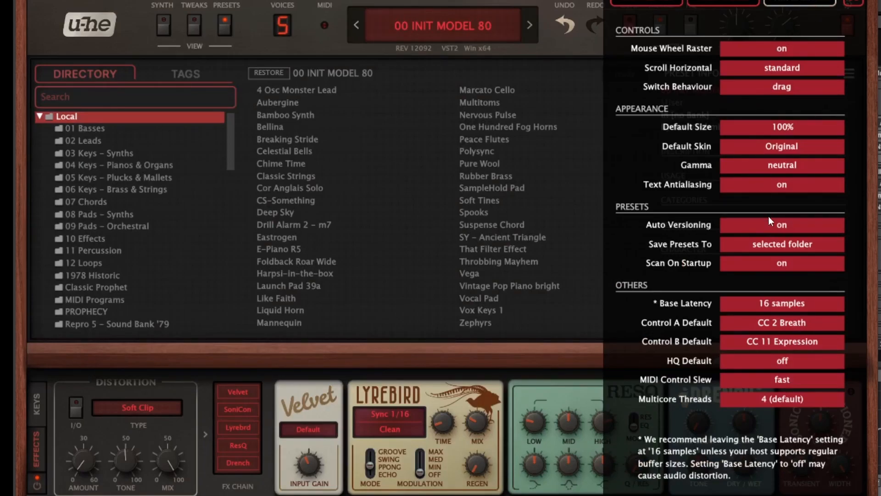
{"action": "left_click", "coordinate": [850, 3]}
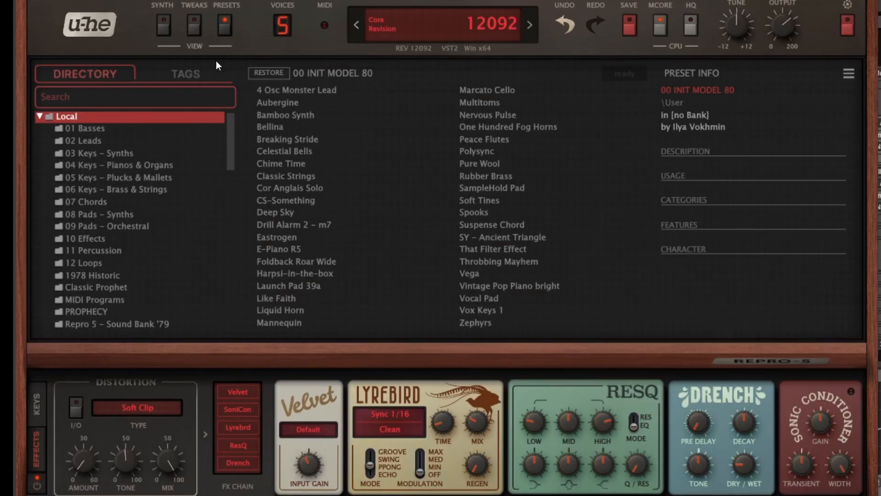
Step: Try out saving the patch as a preset named default with an empty author field, and cancel the save
{"action": "left_click", "coordinate": [628, 22]}
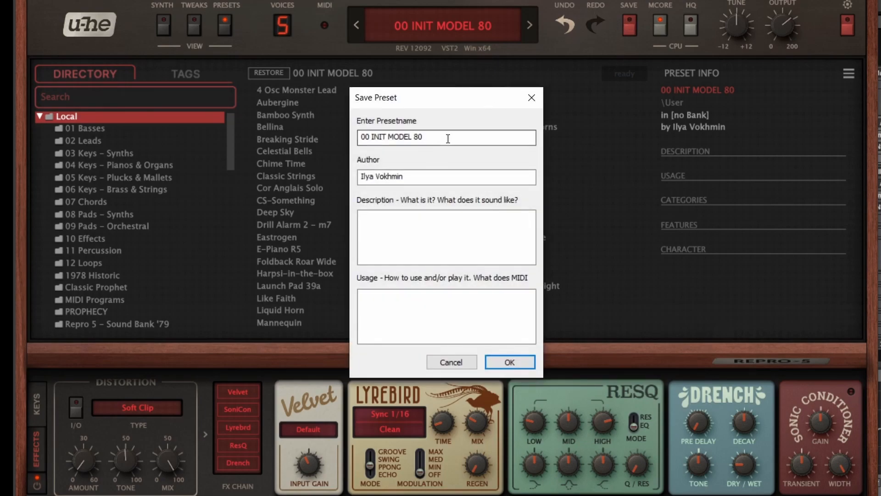
{"action": "left_click_drag", "start_coordinate": [421, 173], "coordinate": [254, 177]}
{"action": "key", "text": "BackSpace"}
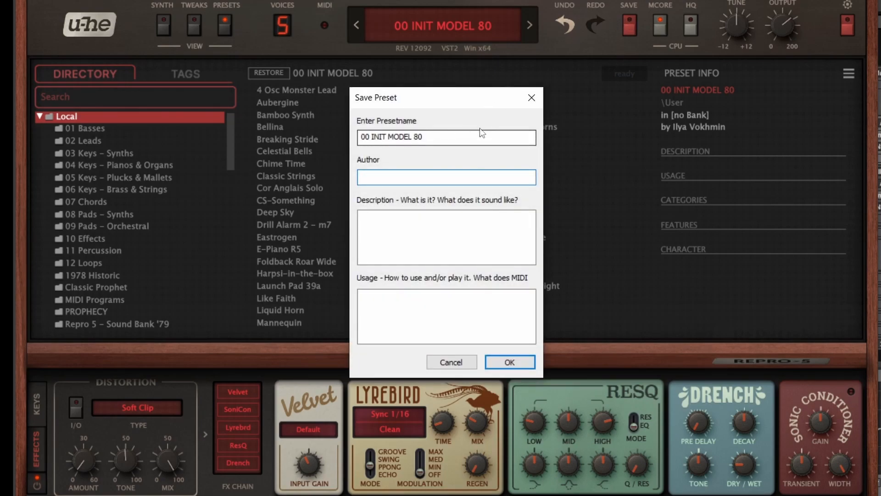
{"action": "triple_click", "coordinate": [404, 135]}
{"action": "key", "text": "BackSpace"}
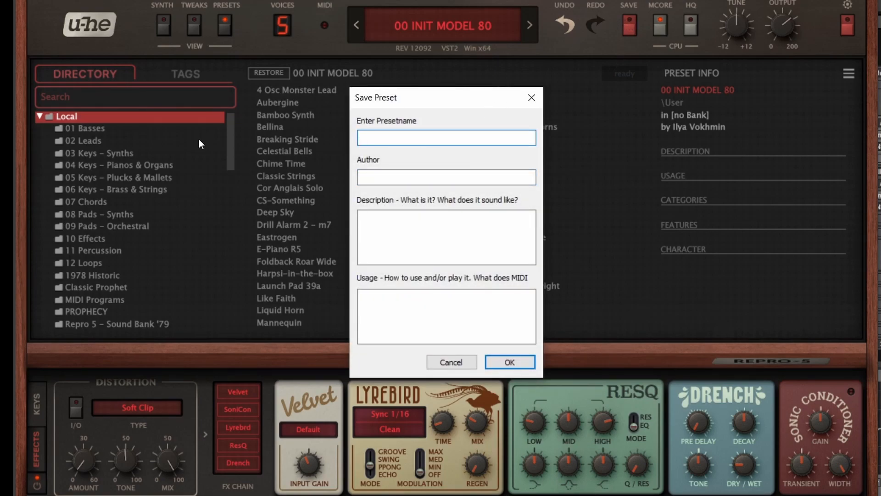
{"action": "type", "text": "default"}
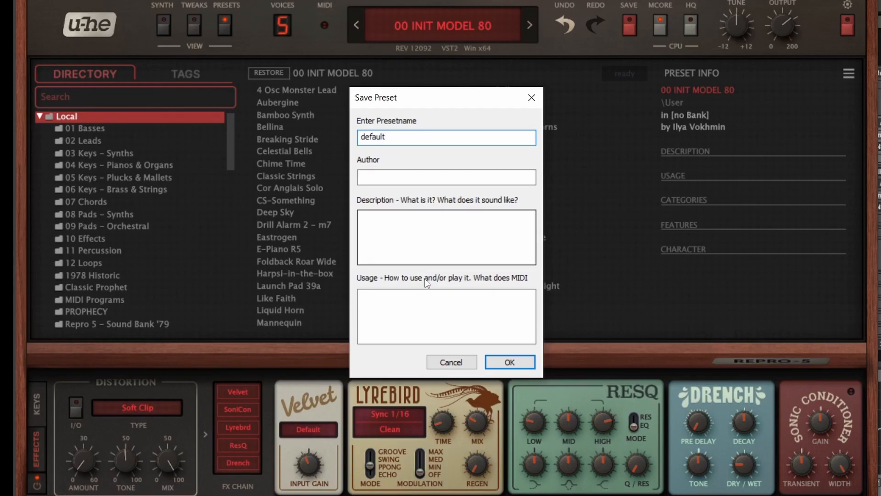
{"action": "left_click", "coordinate": [447, 364]}
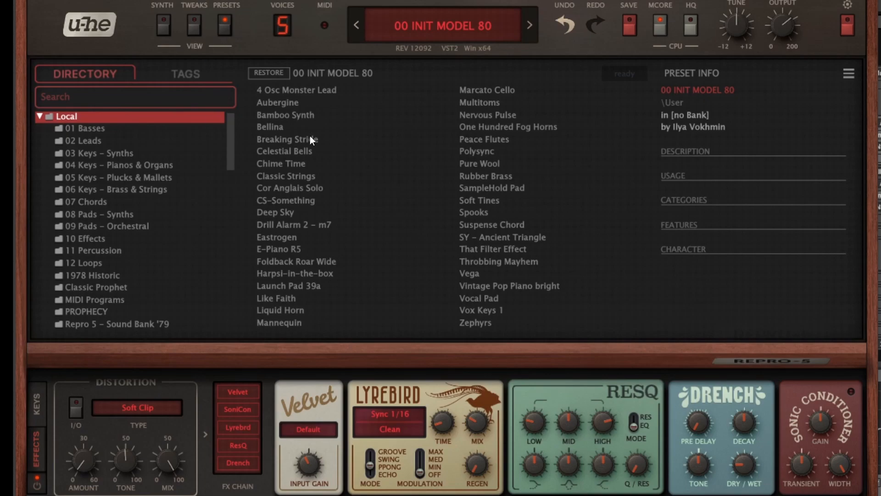
Step: Load the preset 00 INIT MODEL 80 from the User preset folder again and return to the synth view
{"action": "left_click", "coordinate": [163, 21]}
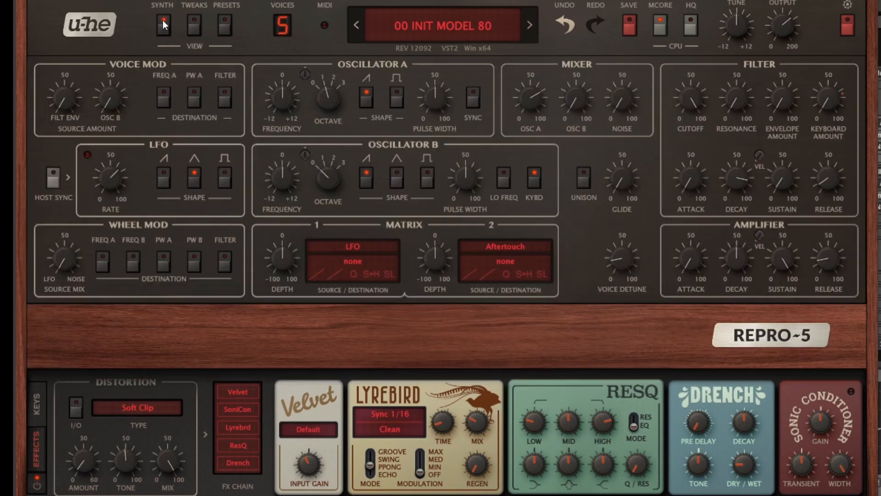
{"action": "left_click", "coordinate": [222, 30]}
{"action": "scroll", "coordinate": [184, 208], "scroll_direction": "down", "scroll_amount": 1}
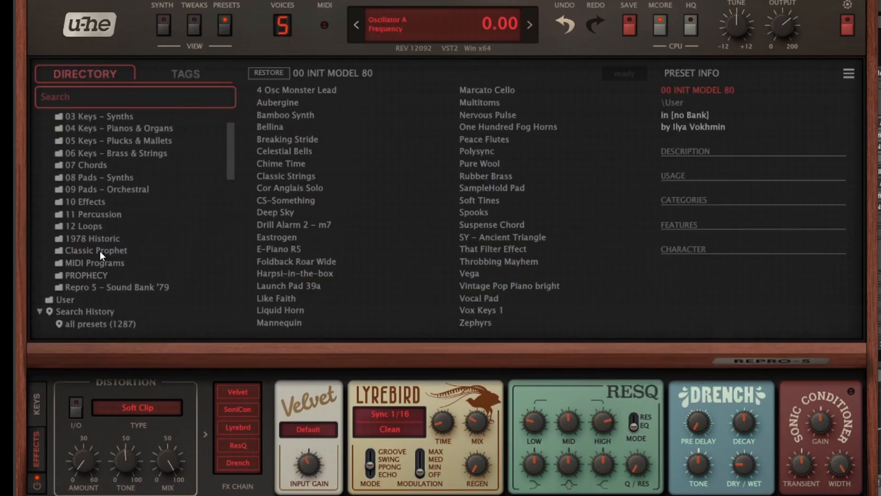
{"action": "left_click", "coordinate": [65, 299]}
{"action": "left_click", "coordinate": [284, 88]}
{"action": "left_click", "coordinate": [162, 26]}
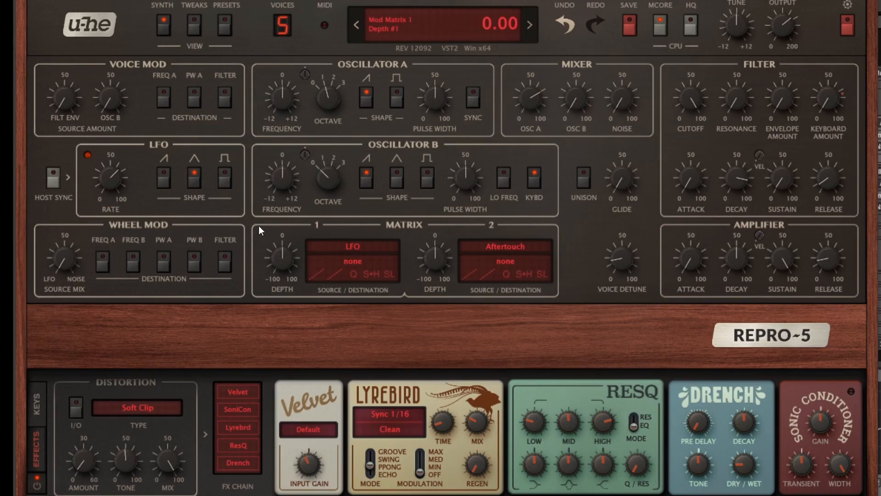
{"action": "left_click", "coordinate": [224, 25]}
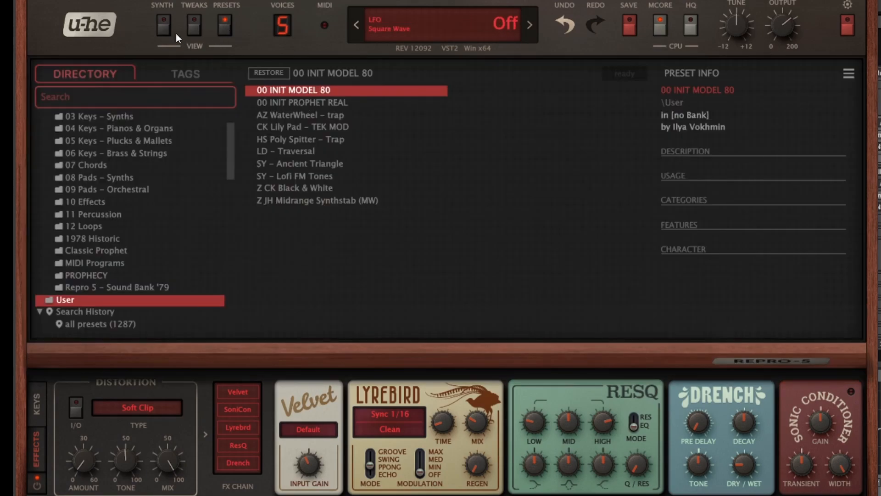
{"action": "left_click", "coordinate": [165, 27]}
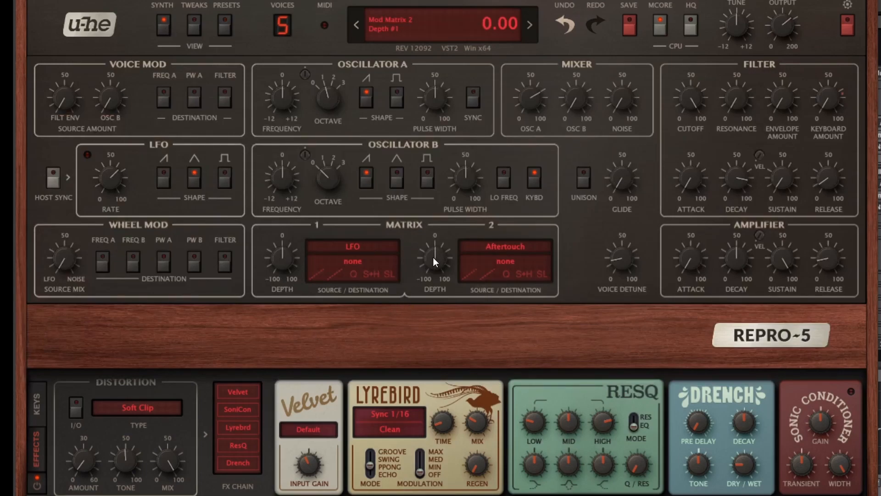